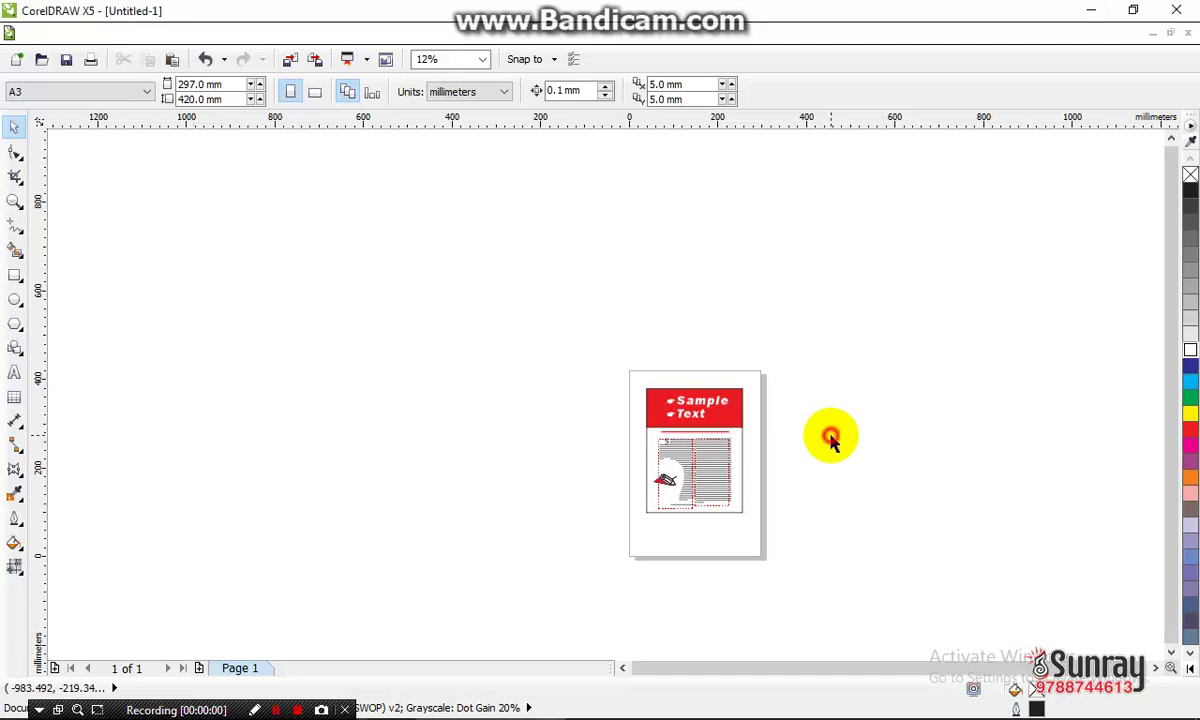
Zoom in on the canvas and draw a new 3×4 table beside the A3 page
click(620, 354)
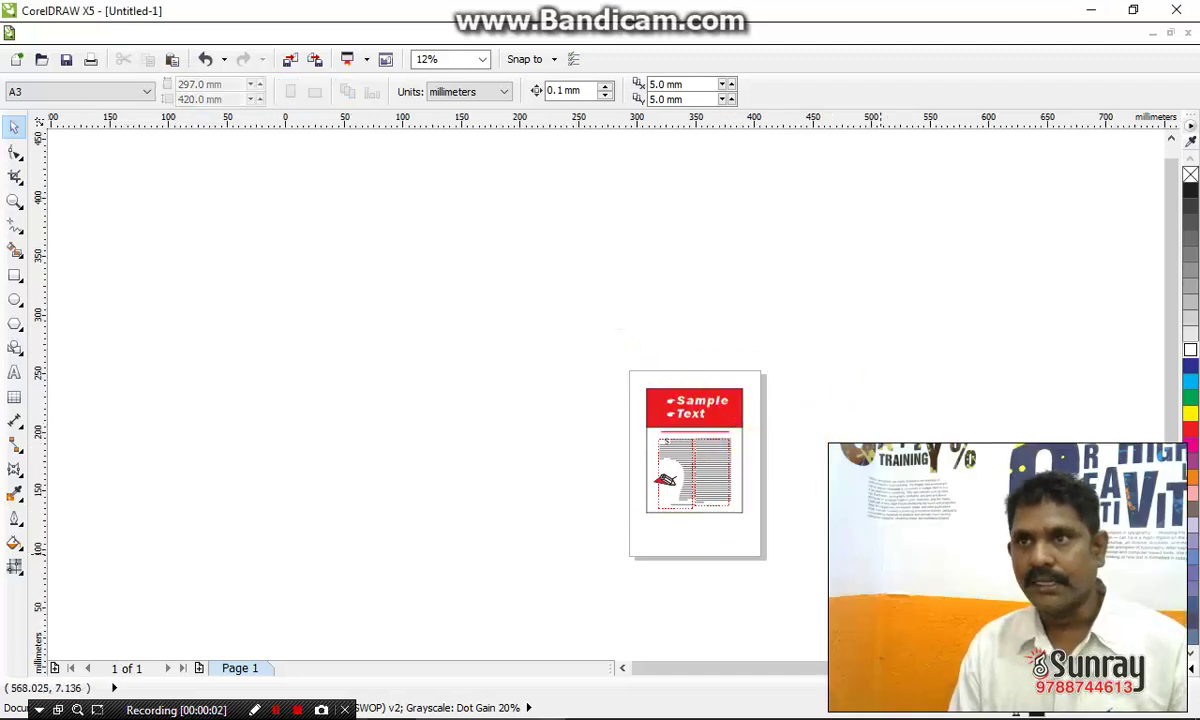
scroll(780, 430, up, 3)
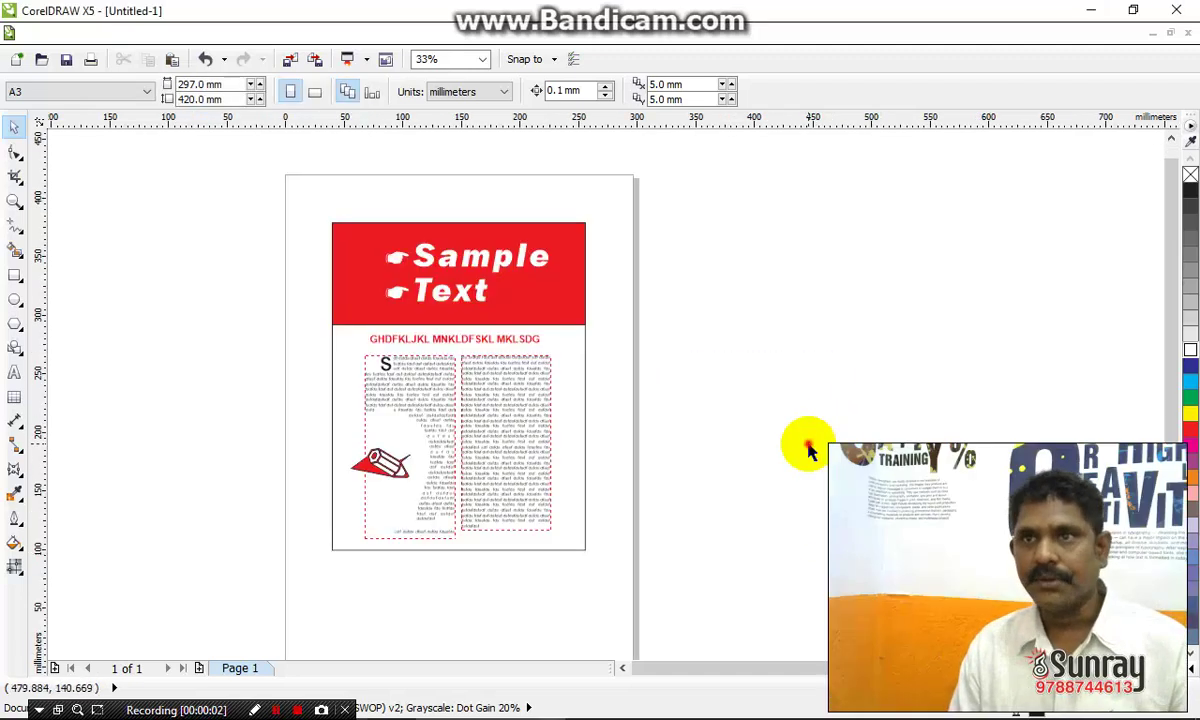
click(679, 358)
click(760, 310)
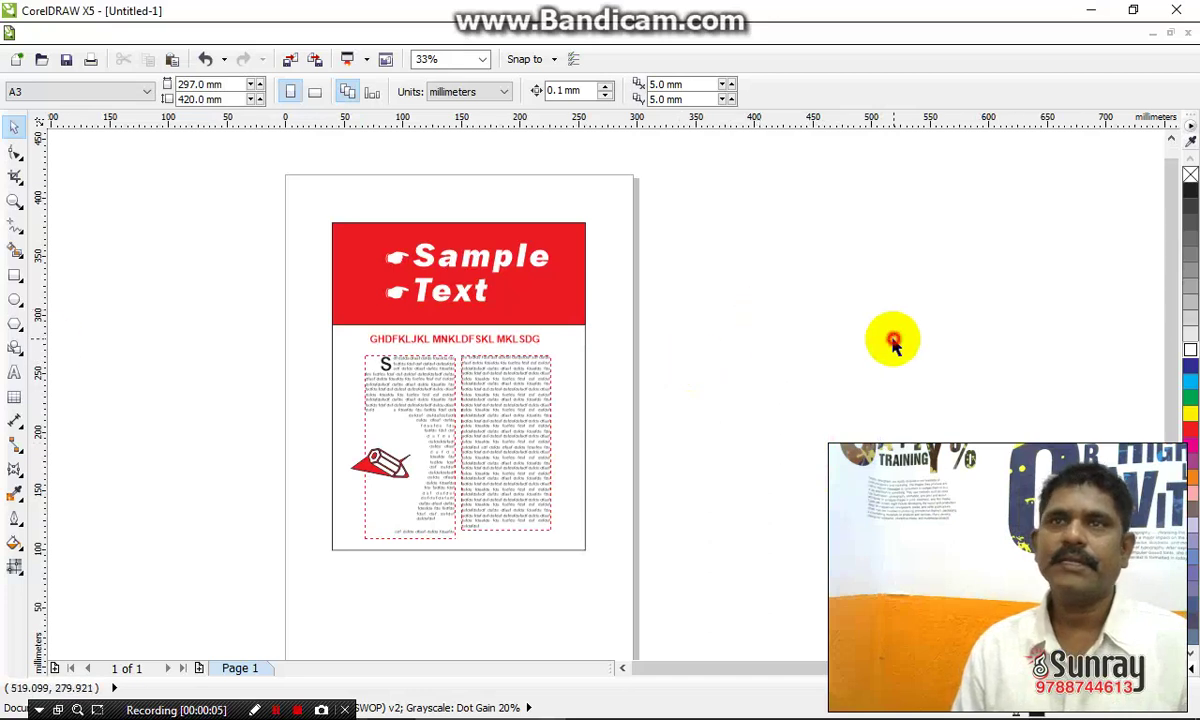
click(16, 398)
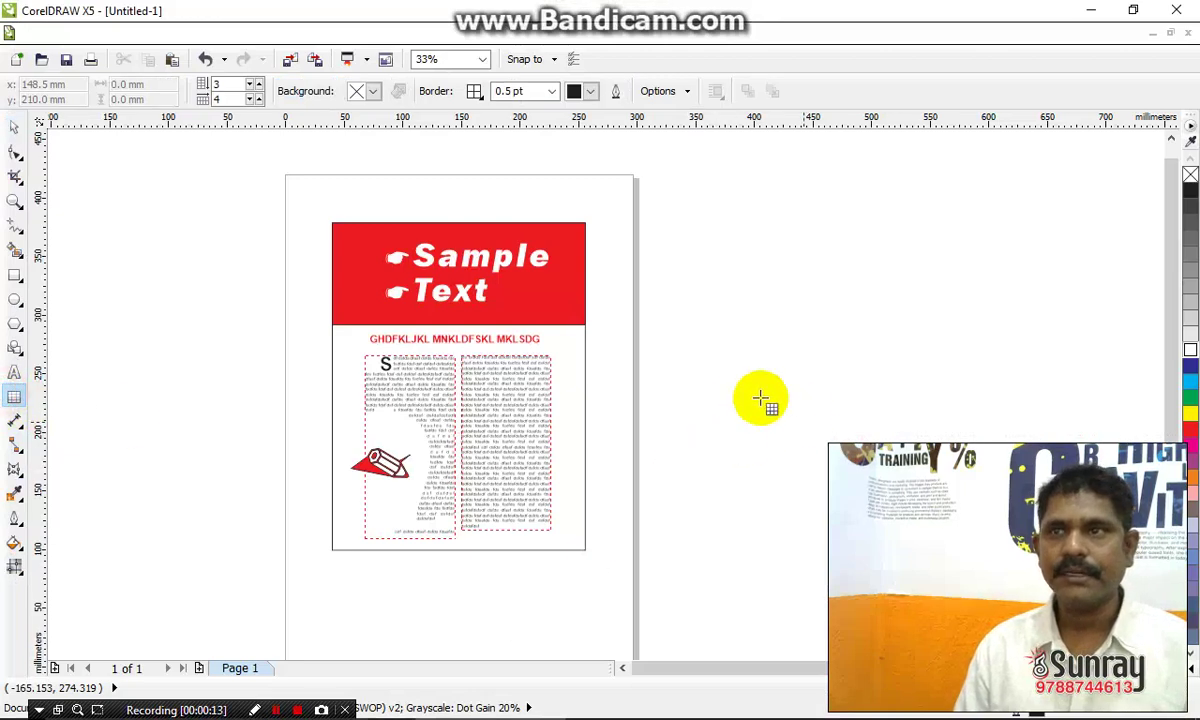
mouse_move(727, 393)
mouse_down()
mouse_move(975, 543)
mouse_move(1031, 545)
mouse_up()
Shorten the new table from its bottom edge using the Pick tool
scroll(834, 426, up, 1)
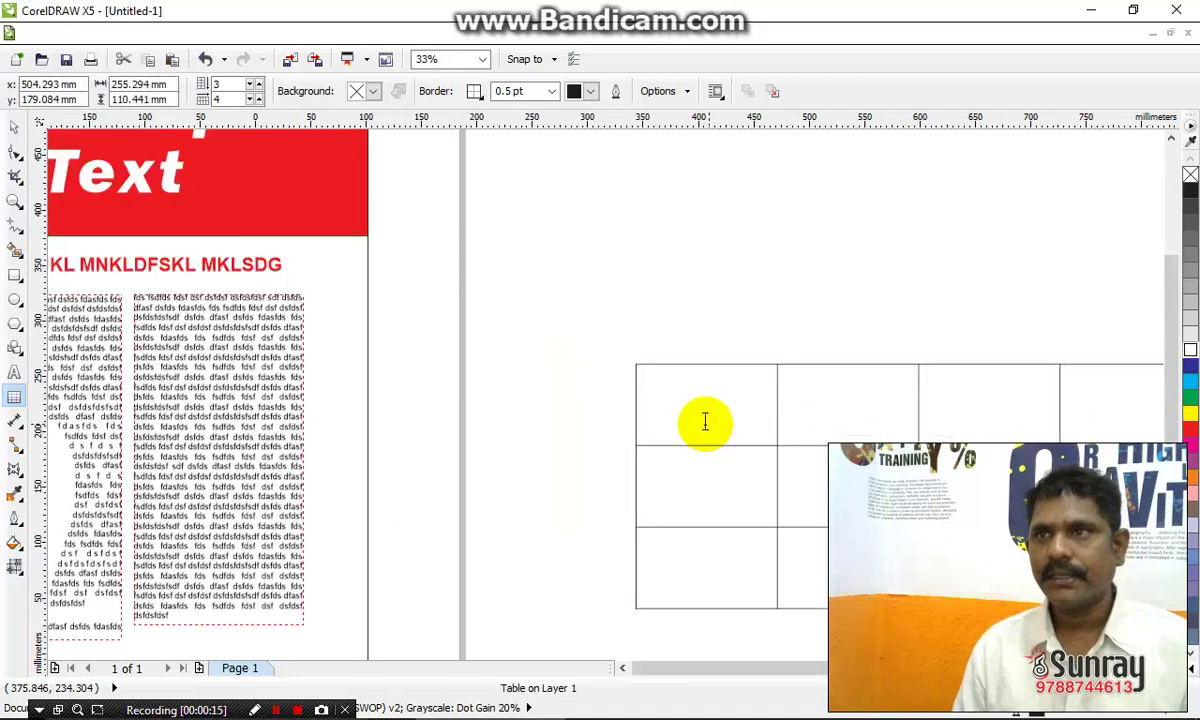
scroll(705, 421, down, 1)
scroll(888, 450, down, 1)
scroll(772, 450, up, 1)
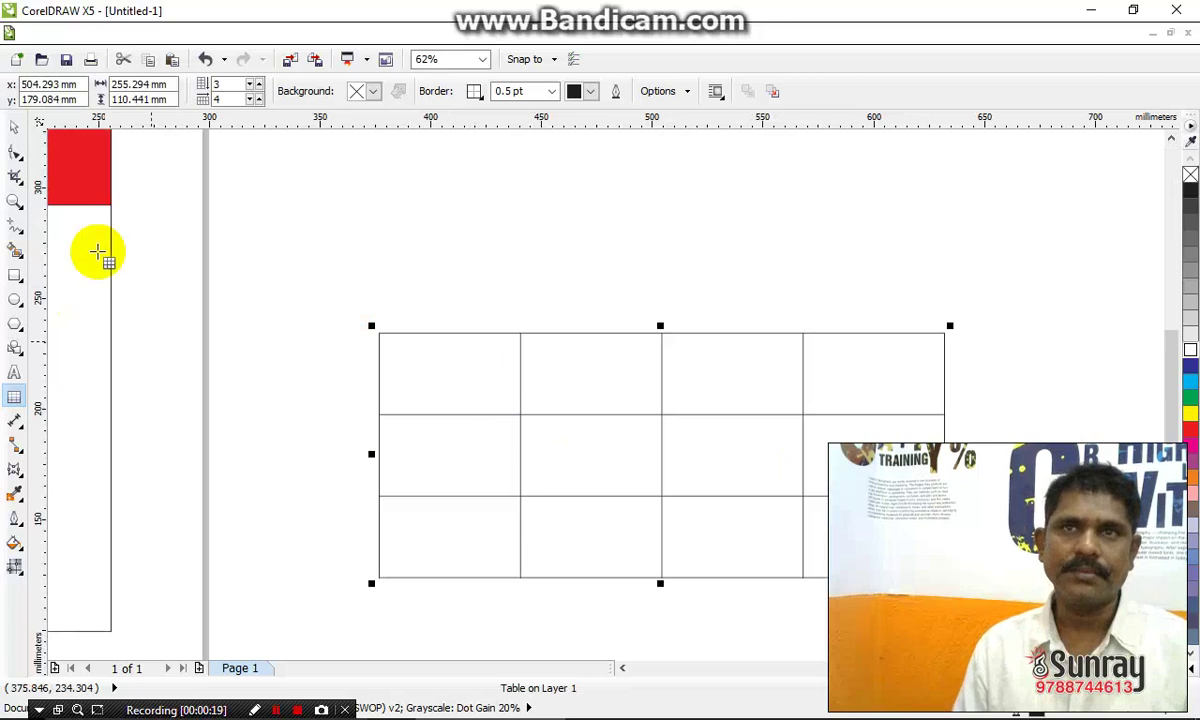
click(14, 126)
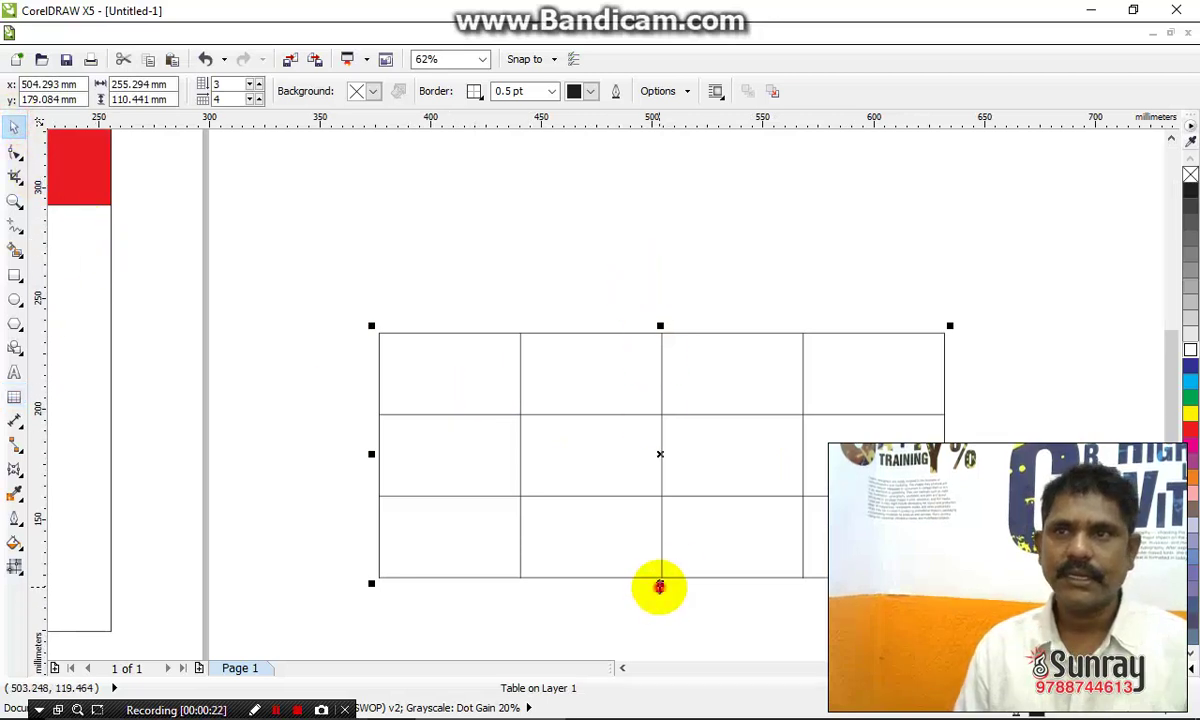
drag(659, 586, 660, 464)
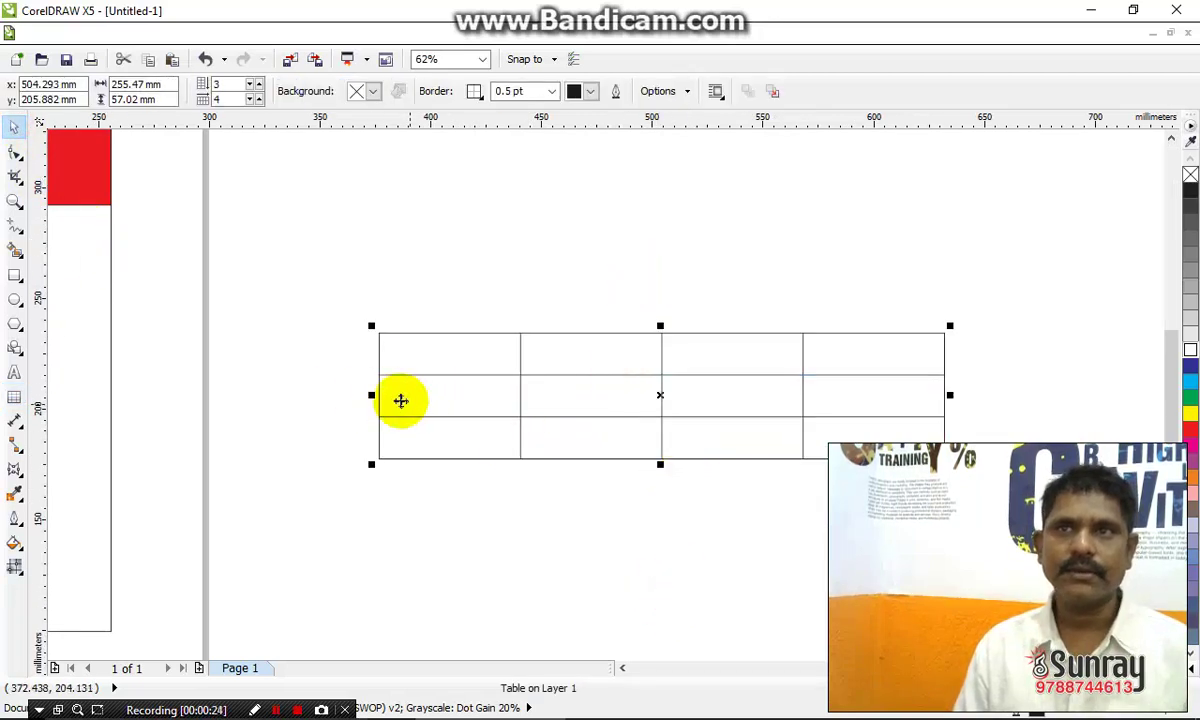
Set the table to 10 rows and 5 columns, then squash it to about 76 mm tall
double_click(231, 85)
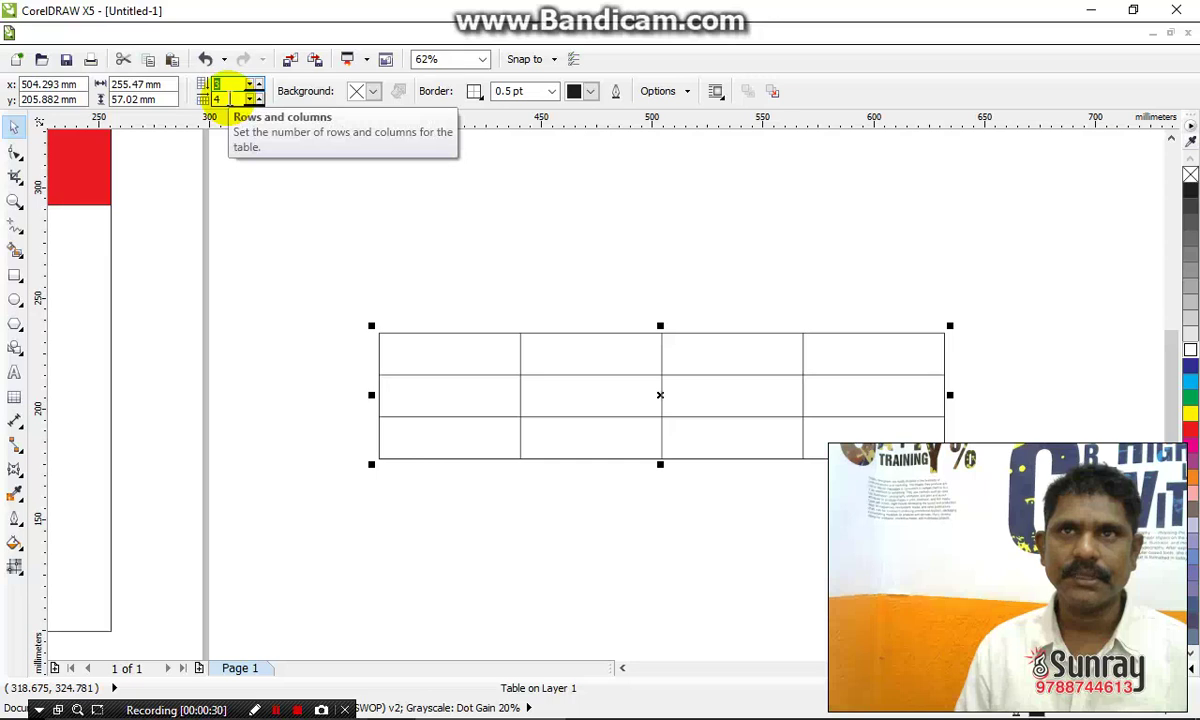
key(Tab)
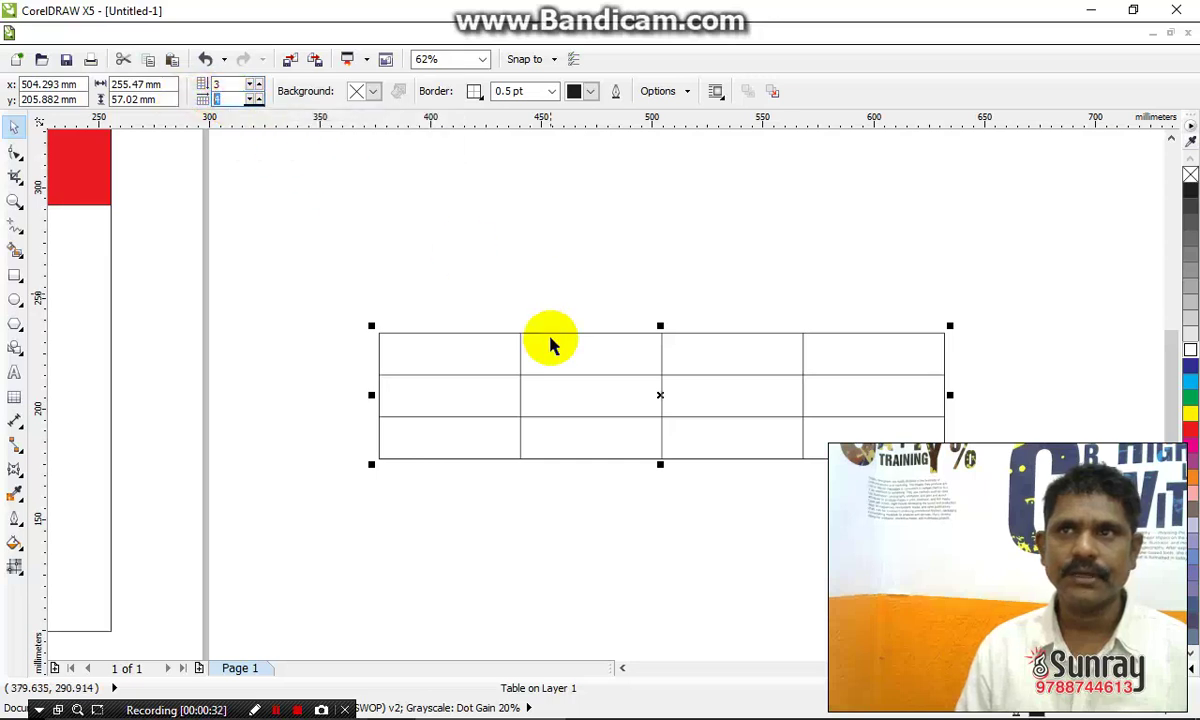
double_click(222, 85)
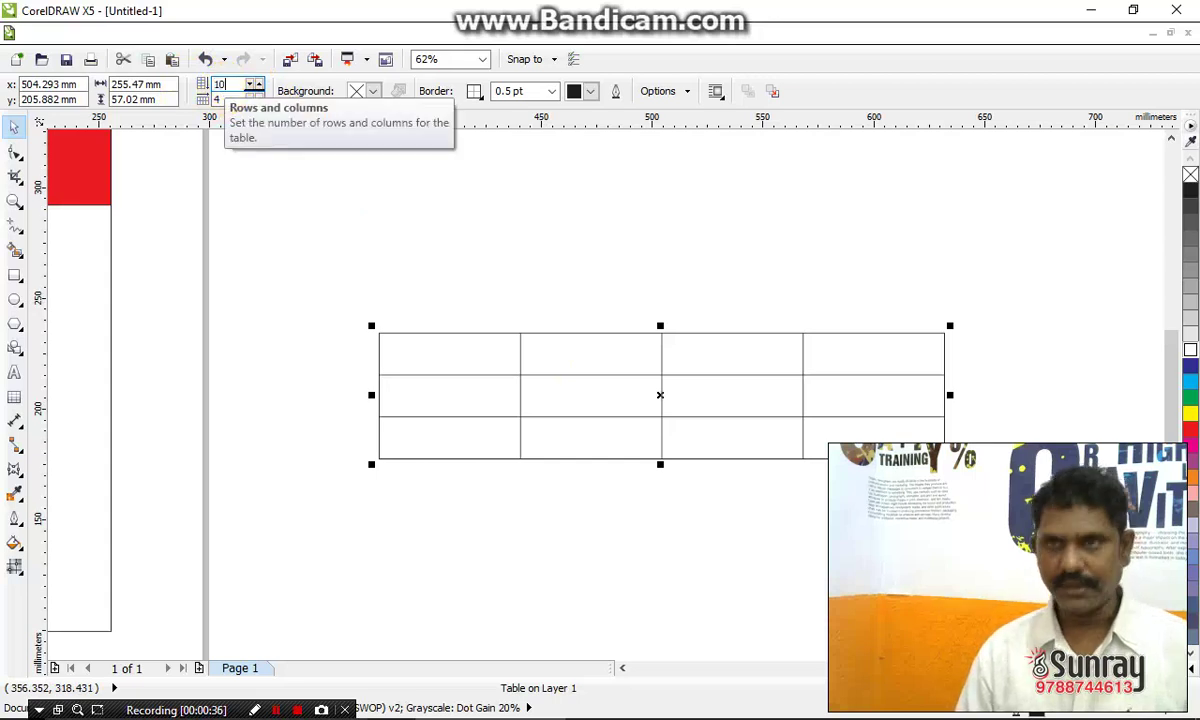
key(Return)
double_click(222, 100)
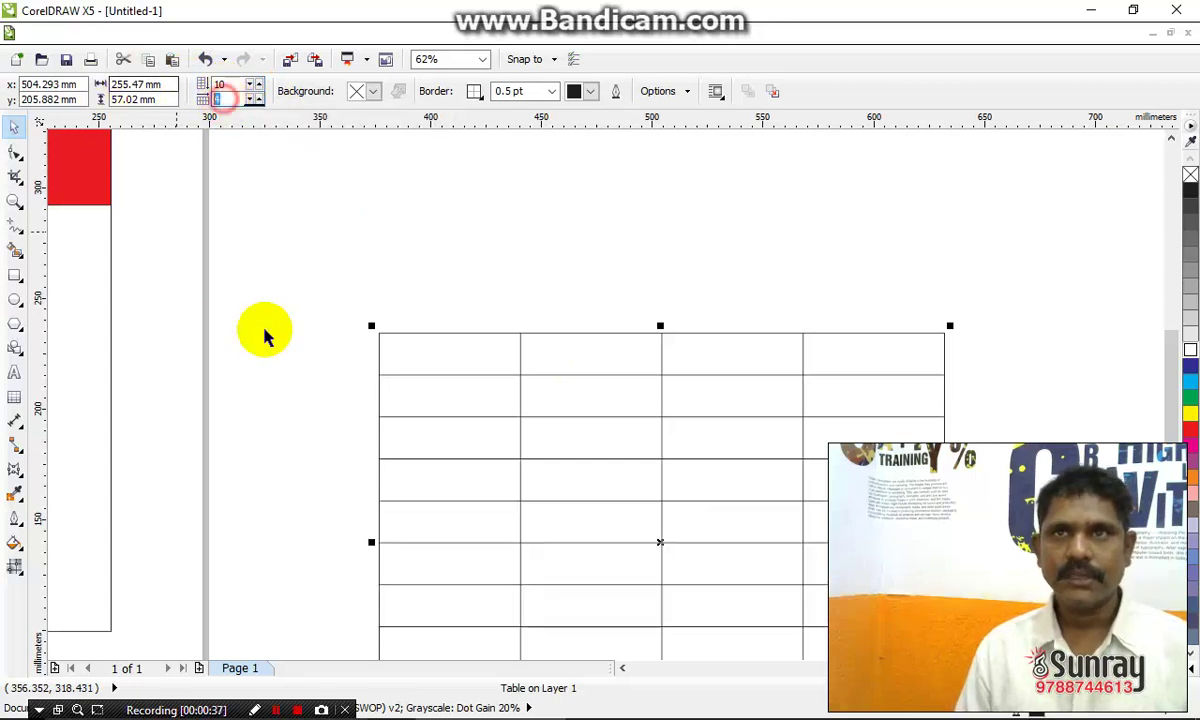
text(5)
key(Return)
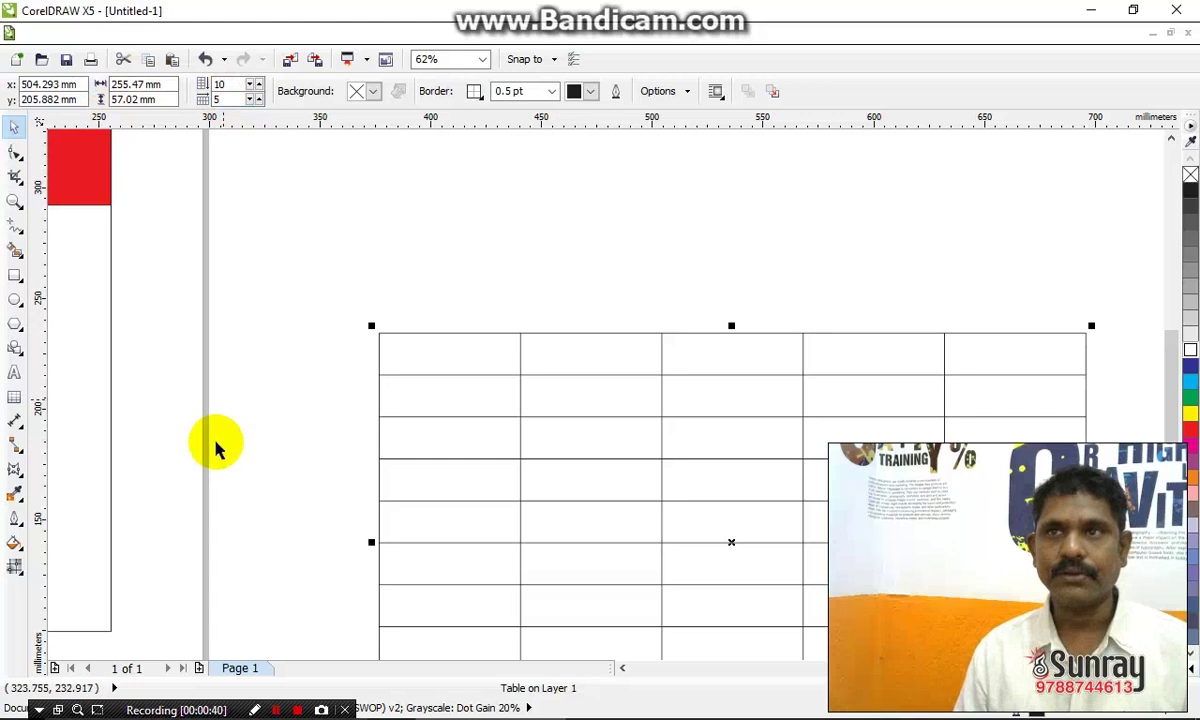
scroll(364, 428, down, 2)
drag(520, 551, 517, 420)
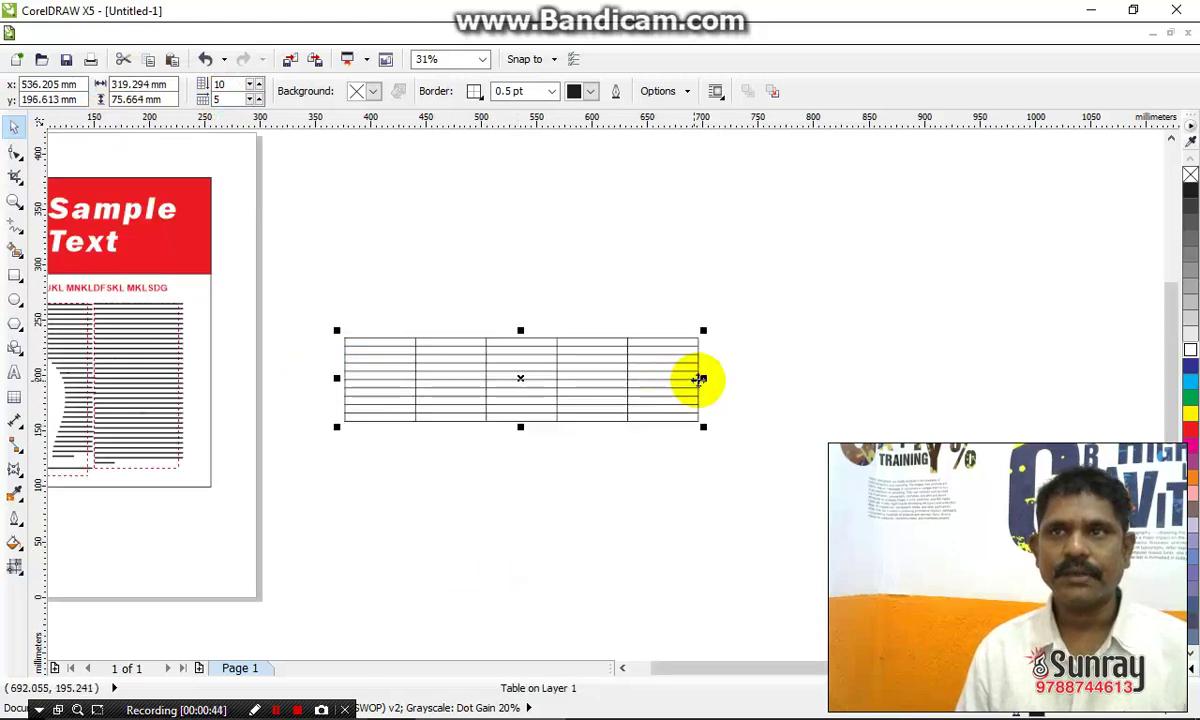
Narrow the table to about 187 × 68 mm and position it inside the red header banner
drag(690, 378, 576, 390)
scroll(764, 504, down, 1)
mouse_move(640, 434)
mouse_down()
mouse_move(470, 368)
mouse_move(450, 308)
mouse_move(434, 348)
mouse_move(362, 352)
mouse_up()
key(shift+F2)
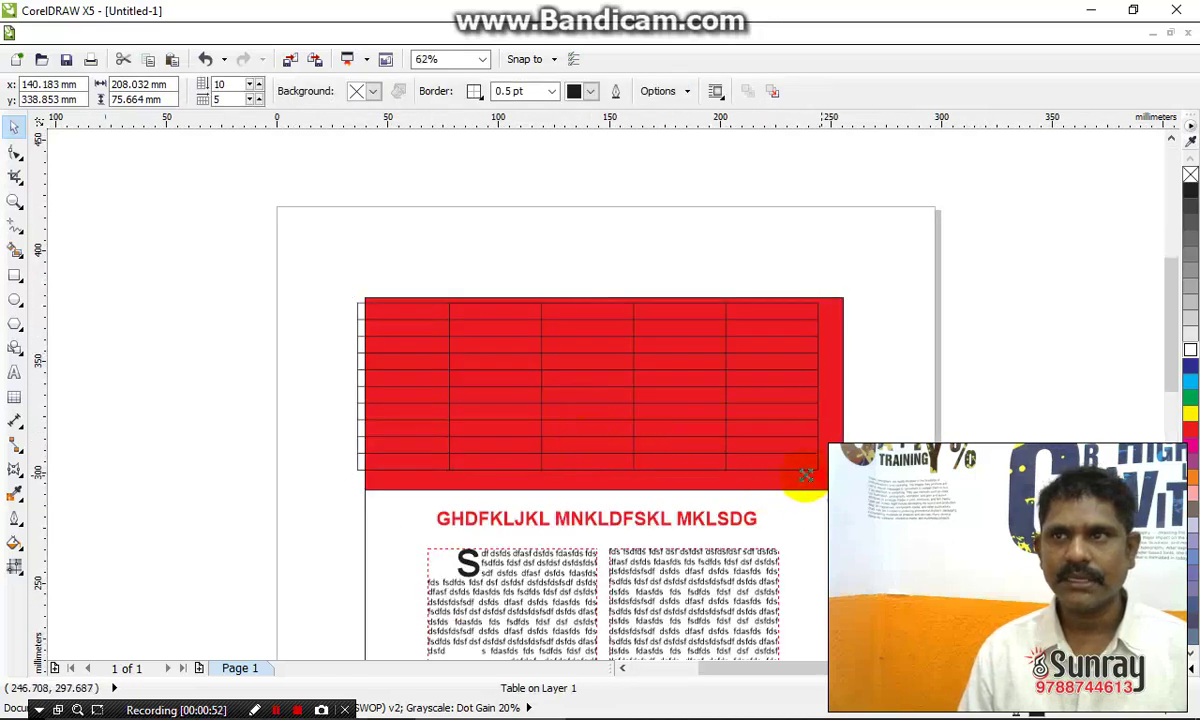
drag(611, 420, 634, 421)
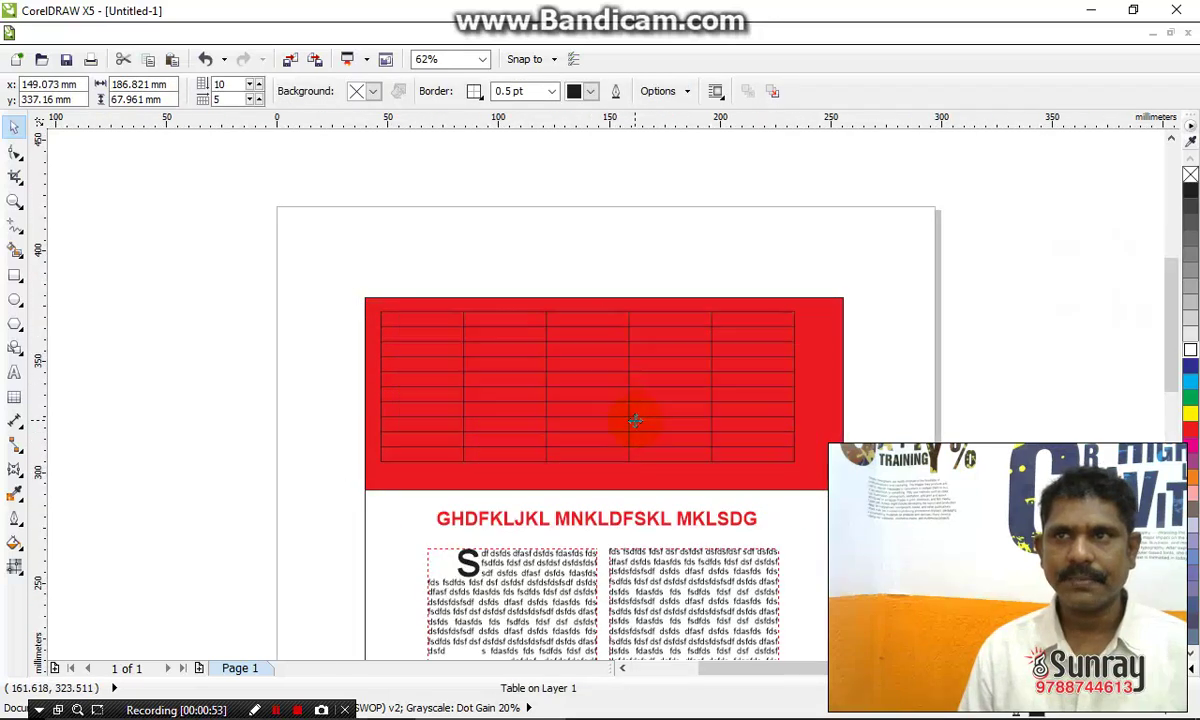
drag(634, 421, 638, 429)
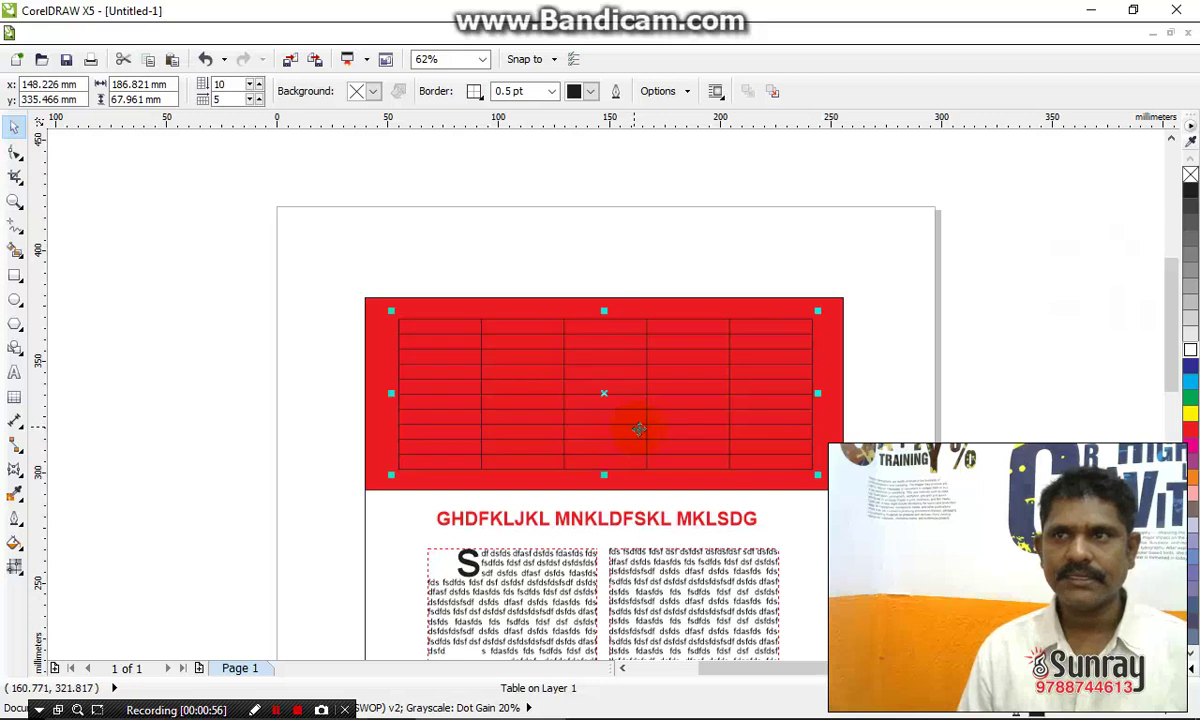
scroll(667, 528, down, 2)
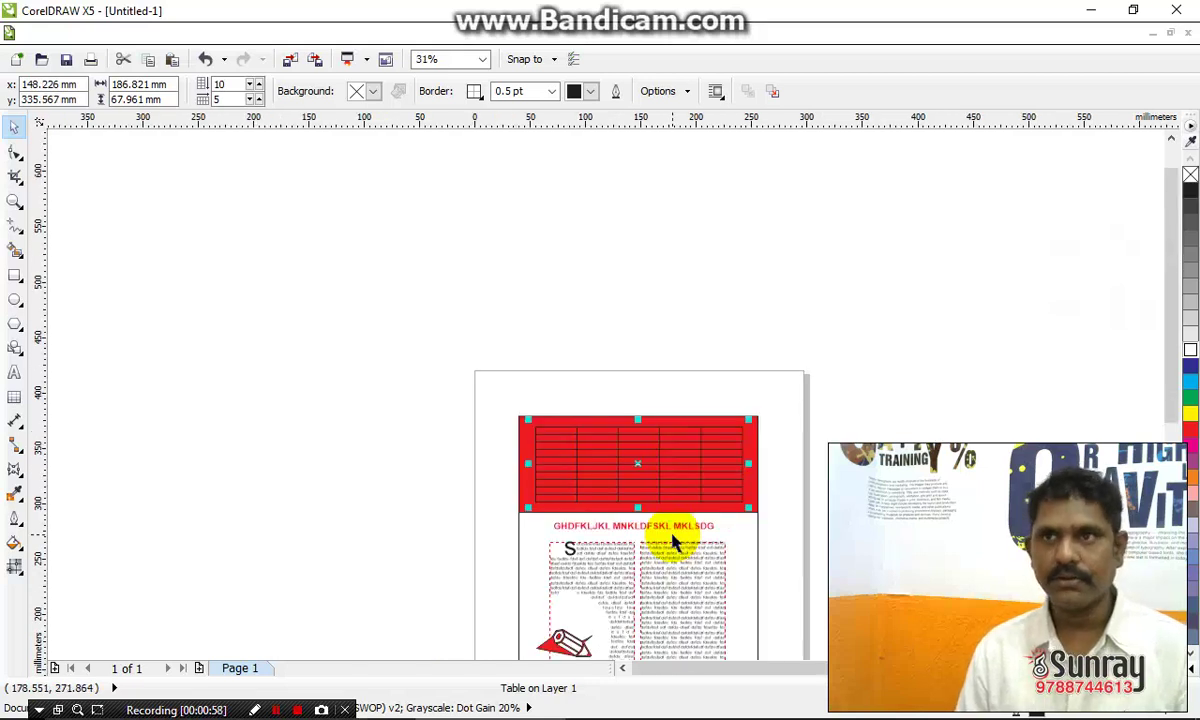
click(782, 289)
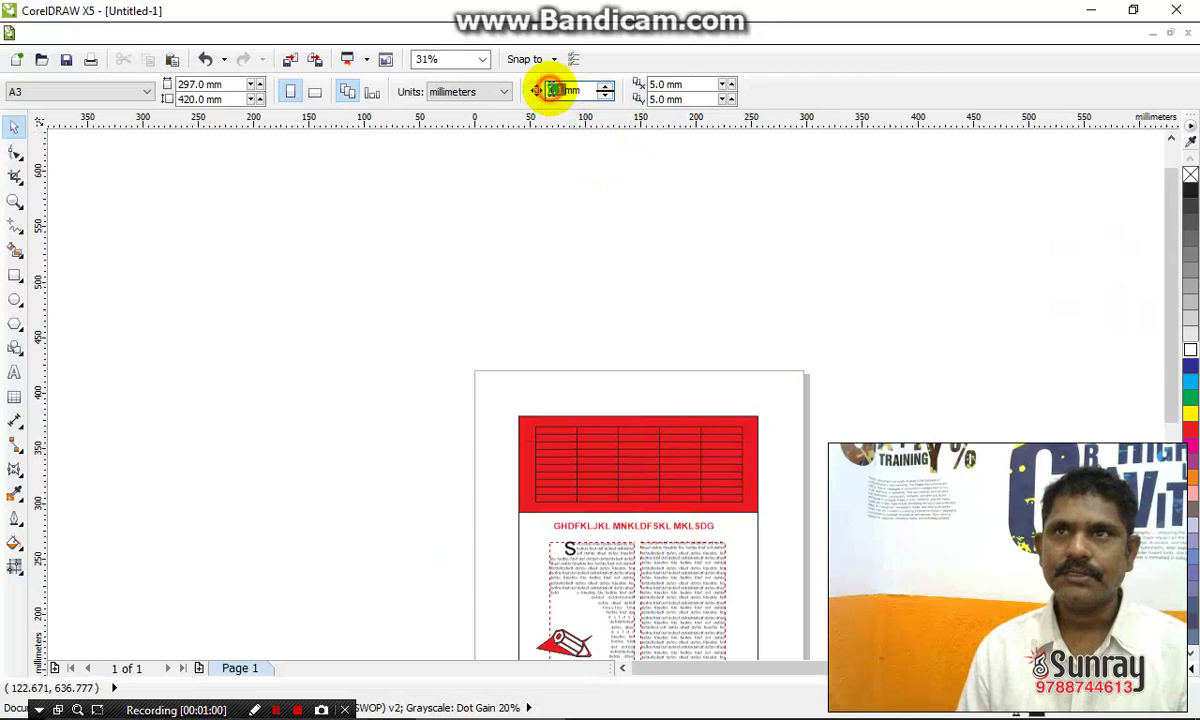
Move the table above the page and zoom in closely on it
click(650, 450)
drag(650, 450, 650, 285)
click(815, 328)
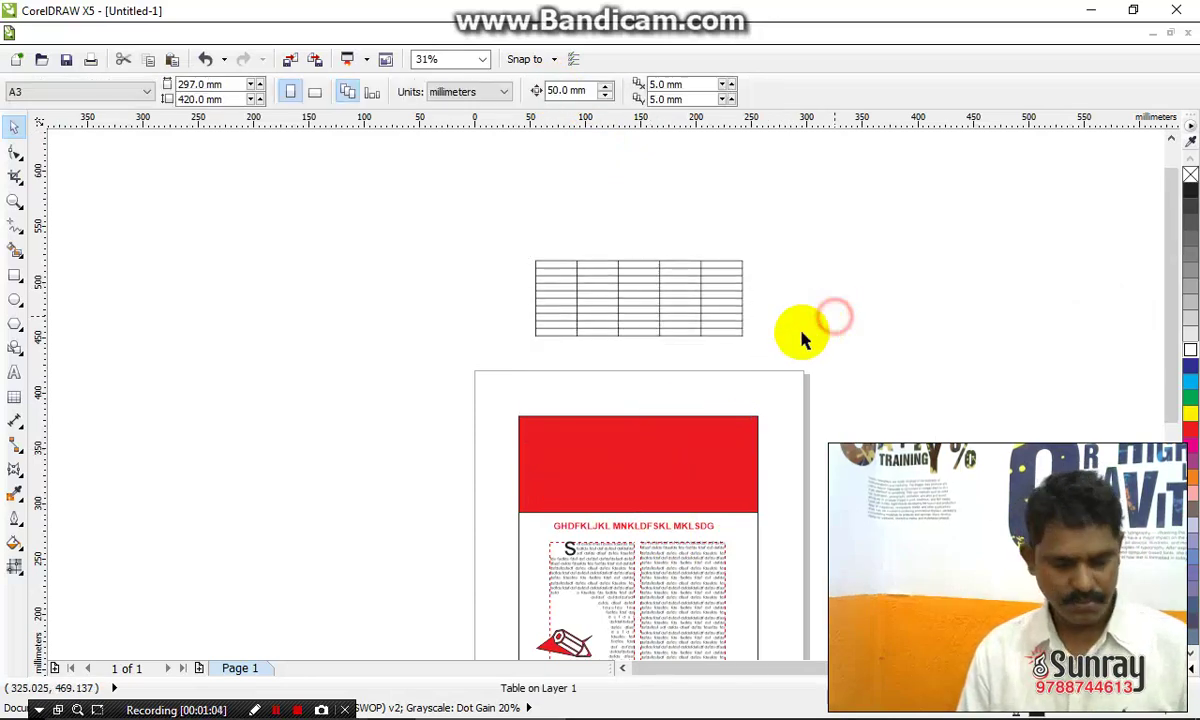
drag(517, 241, 790, 356)
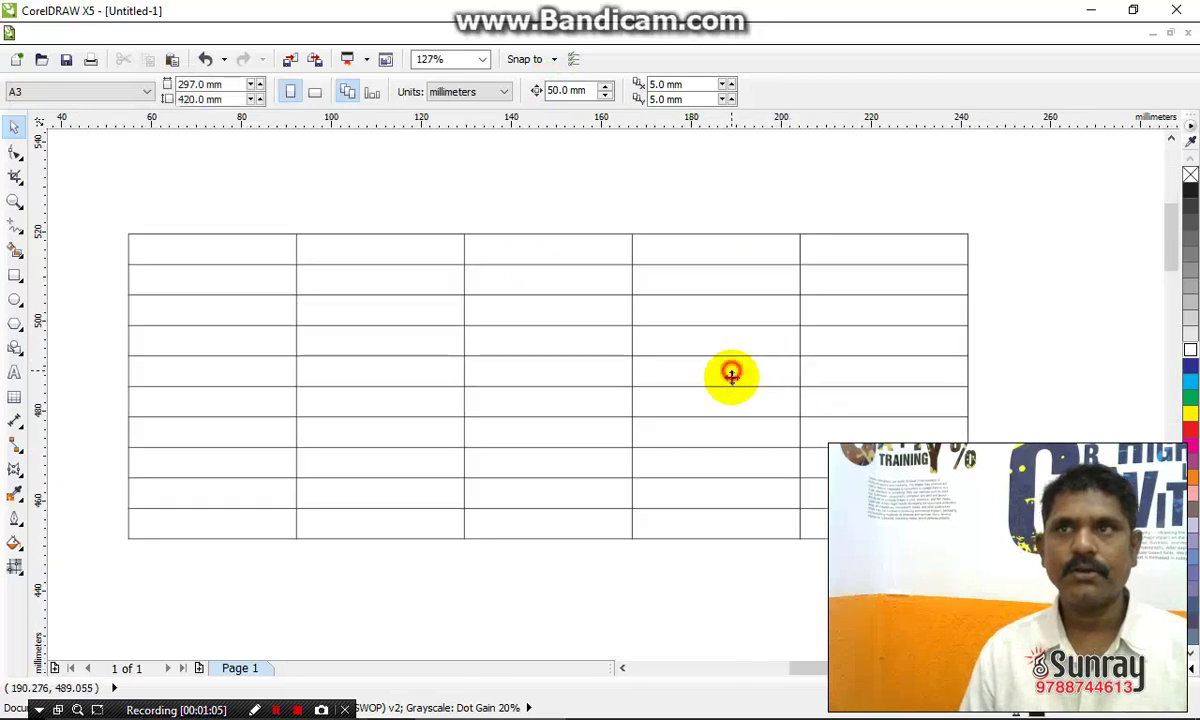
click(731, 375)
Make the first column narrow, the second much wider, and the third slimmer
click(15, 150)
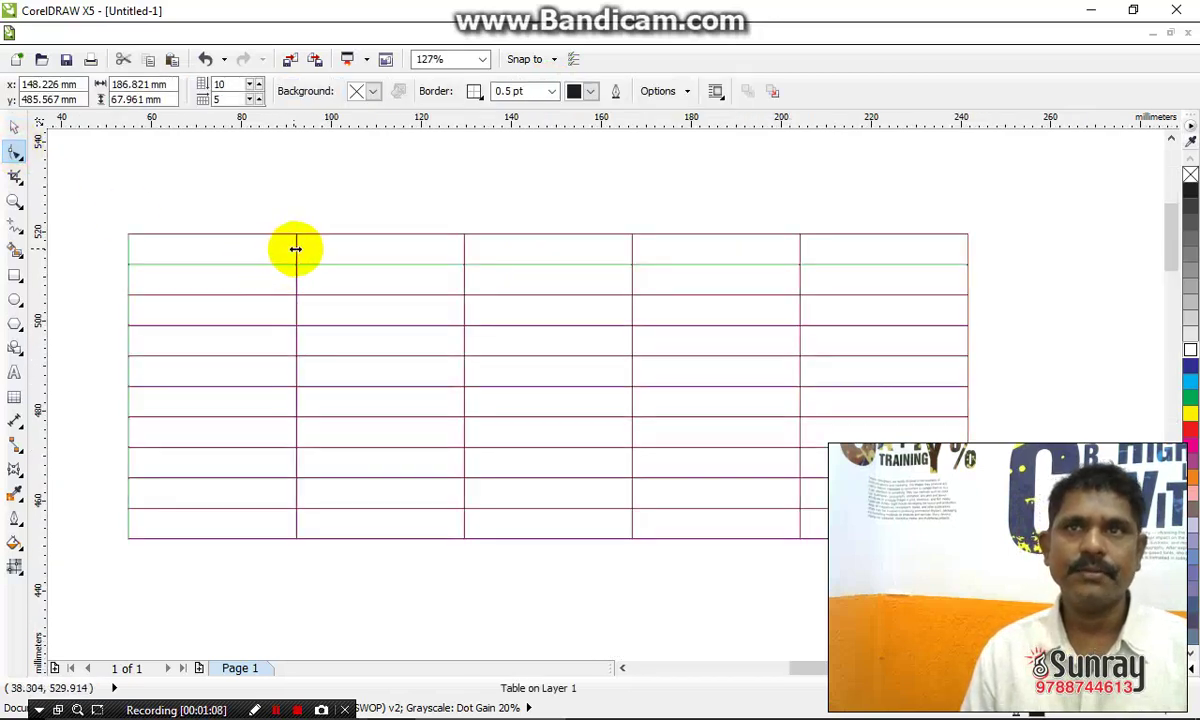
drag(294, 245, 177, 253)
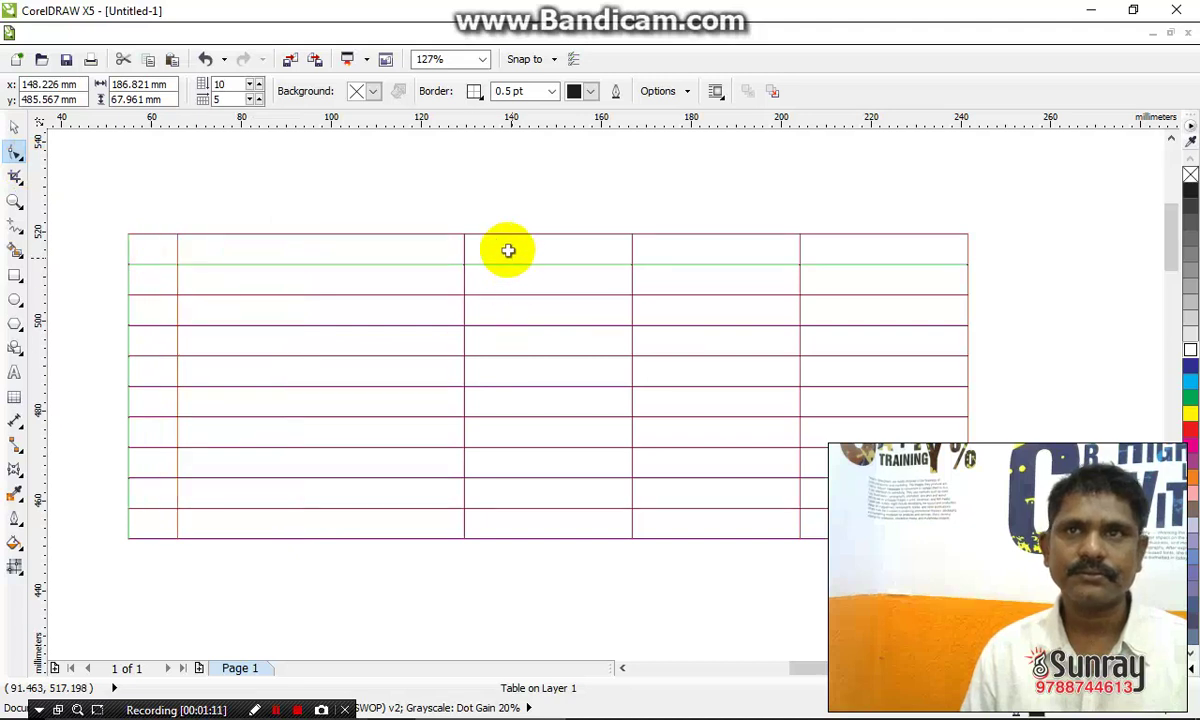
drag(466, 249, 518, 258)
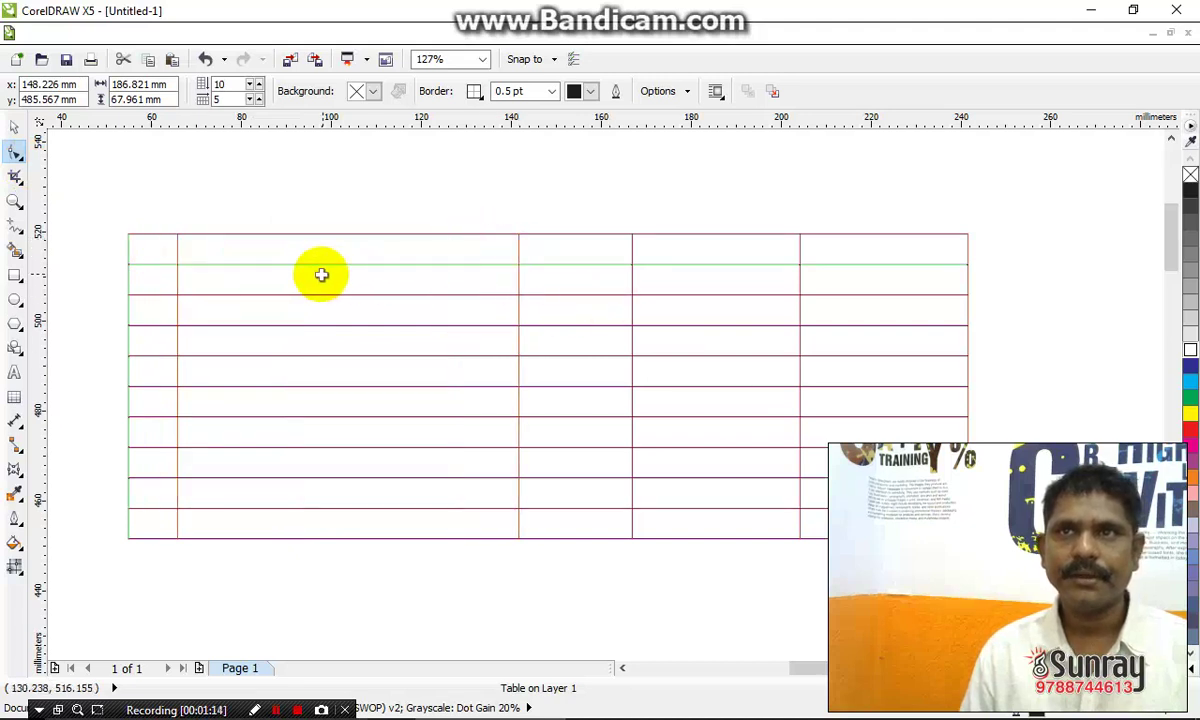
drag(628, 249, 624, 250)
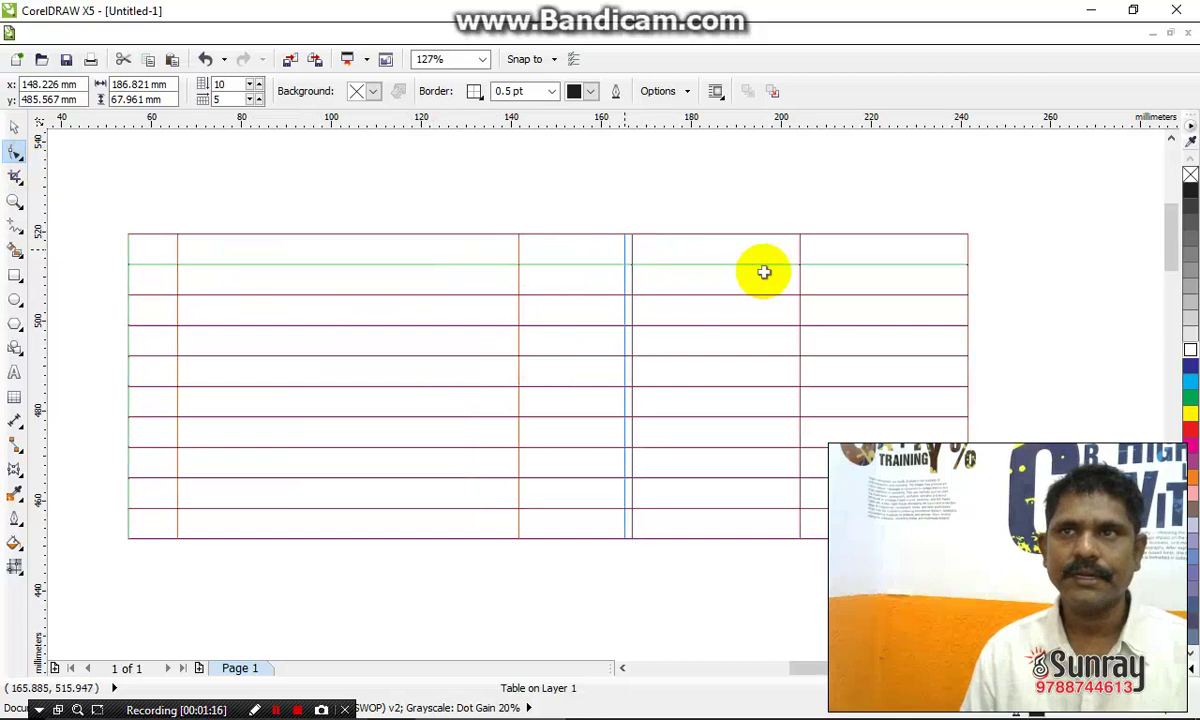
mouse_move(800, 249)
mouse_down()
mouse_move(777, 251)
mouse_move(801, 252)
mouse_up()
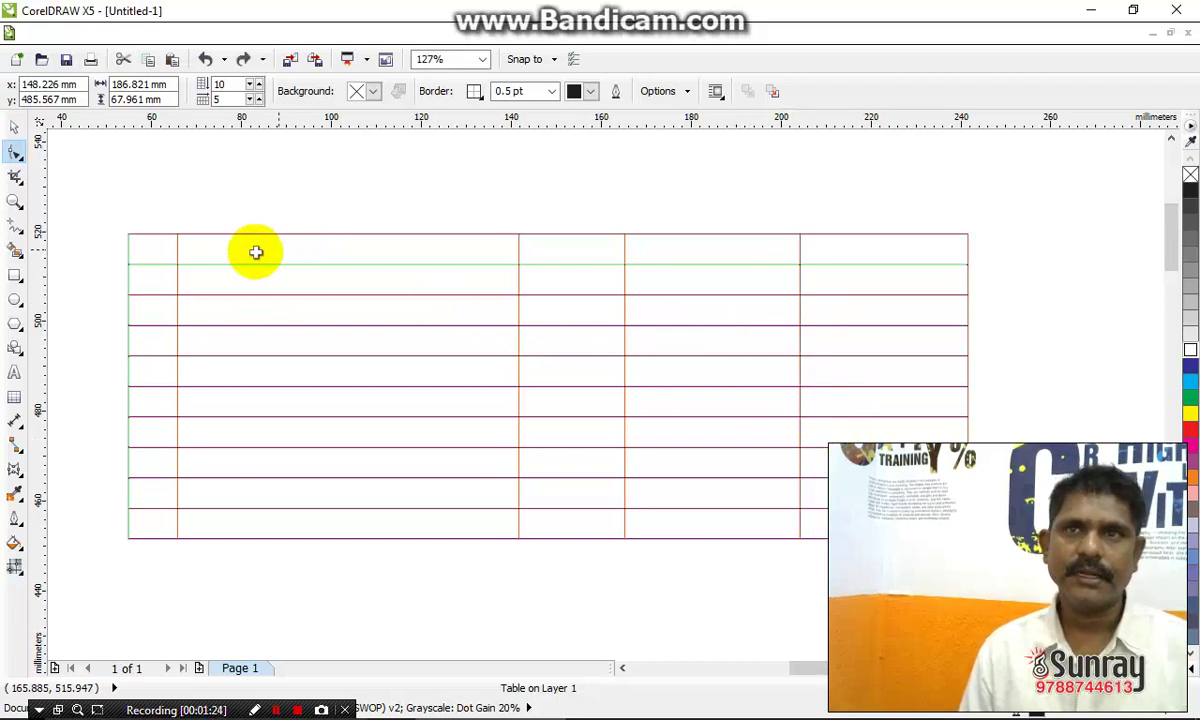
drag(198, 251, 248, 273)
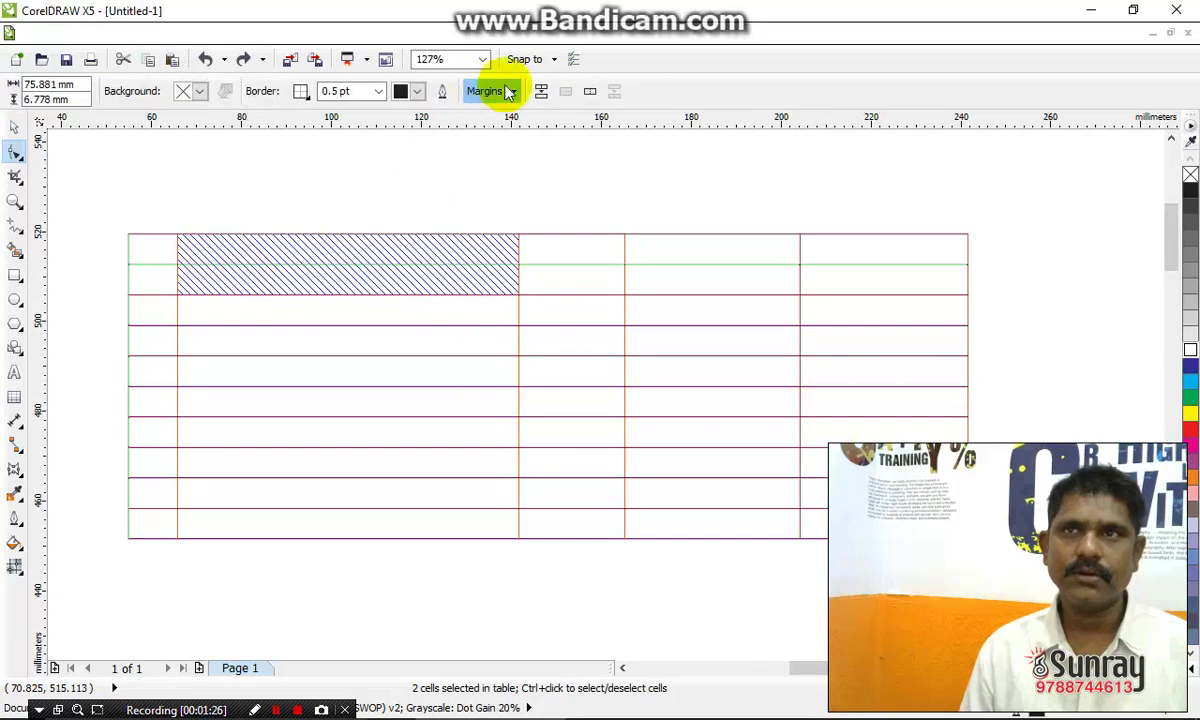
Merge the top cells of column two and split the merged cell into 4 columns
click(541, 90)
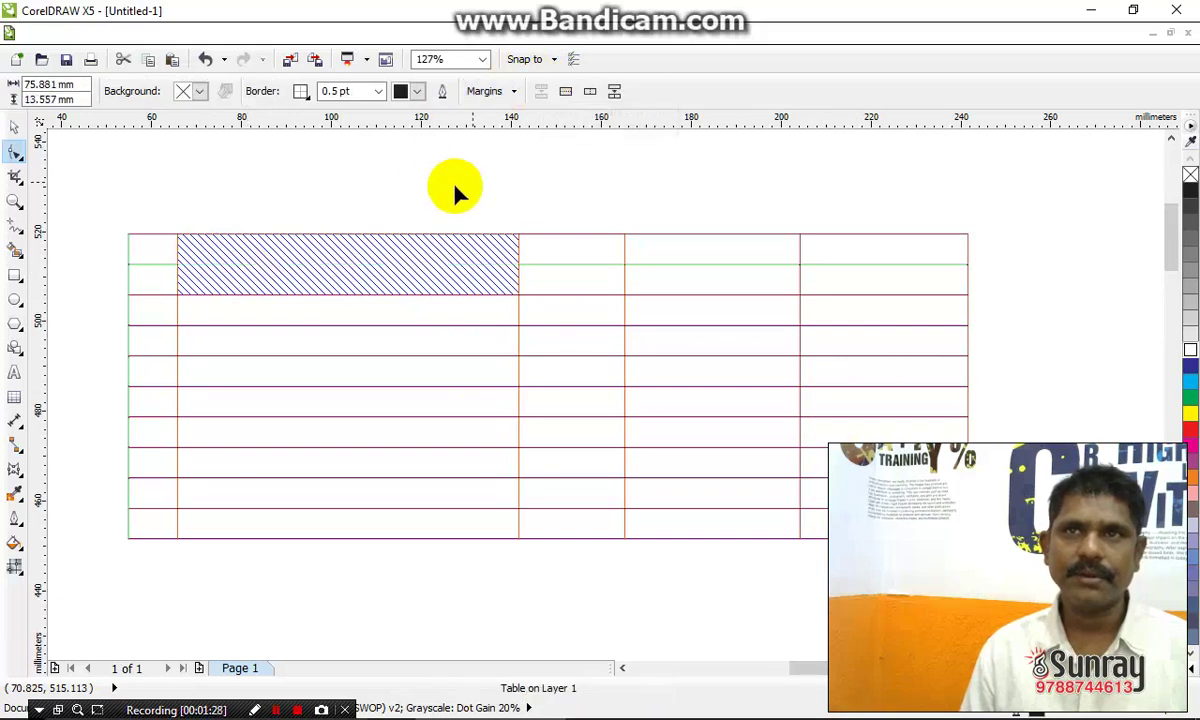
click(440, 200)
mouse_move(357, 263)
mouse_down()
mouse_move(214, 252)
mouse_move(549, 262)
mouse_move(482, 276)
mouse_up()
click(590, 91)
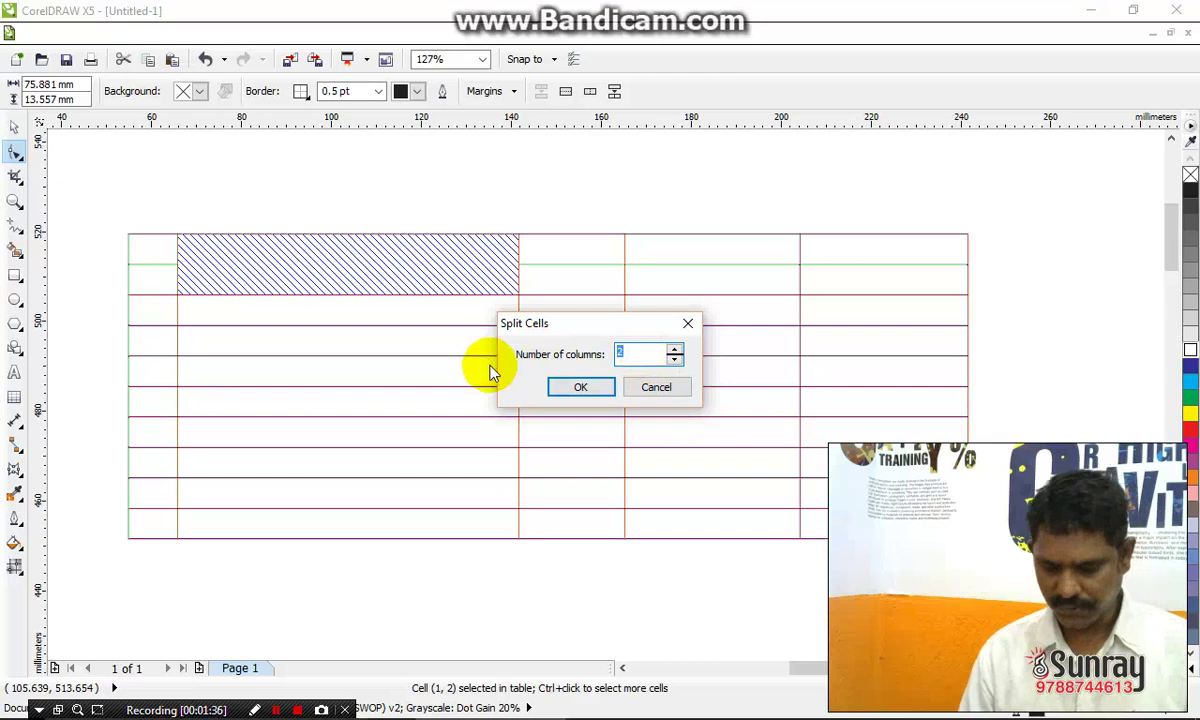
click(580, 387)
Select cells in the split top row, ending on the two right-hand header cells
click(219, 179)
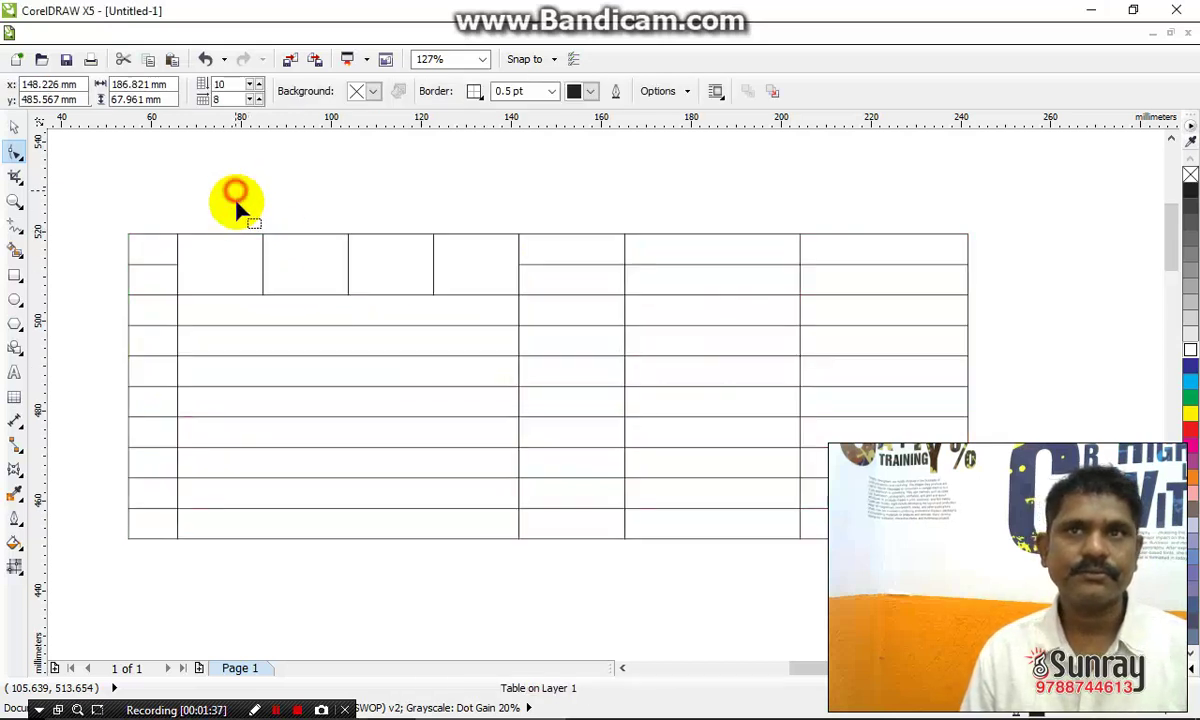
click(231, 268)
click(405, 266)
click(470, 266)
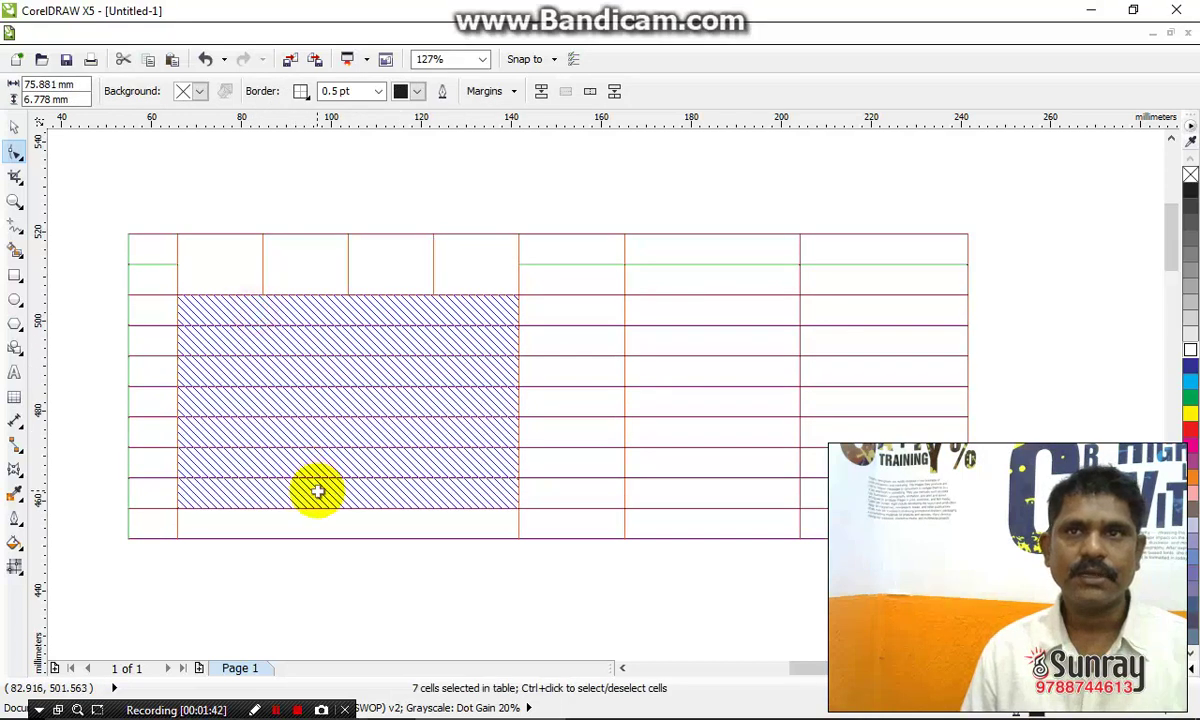
drag(255, 313, 316, 514)
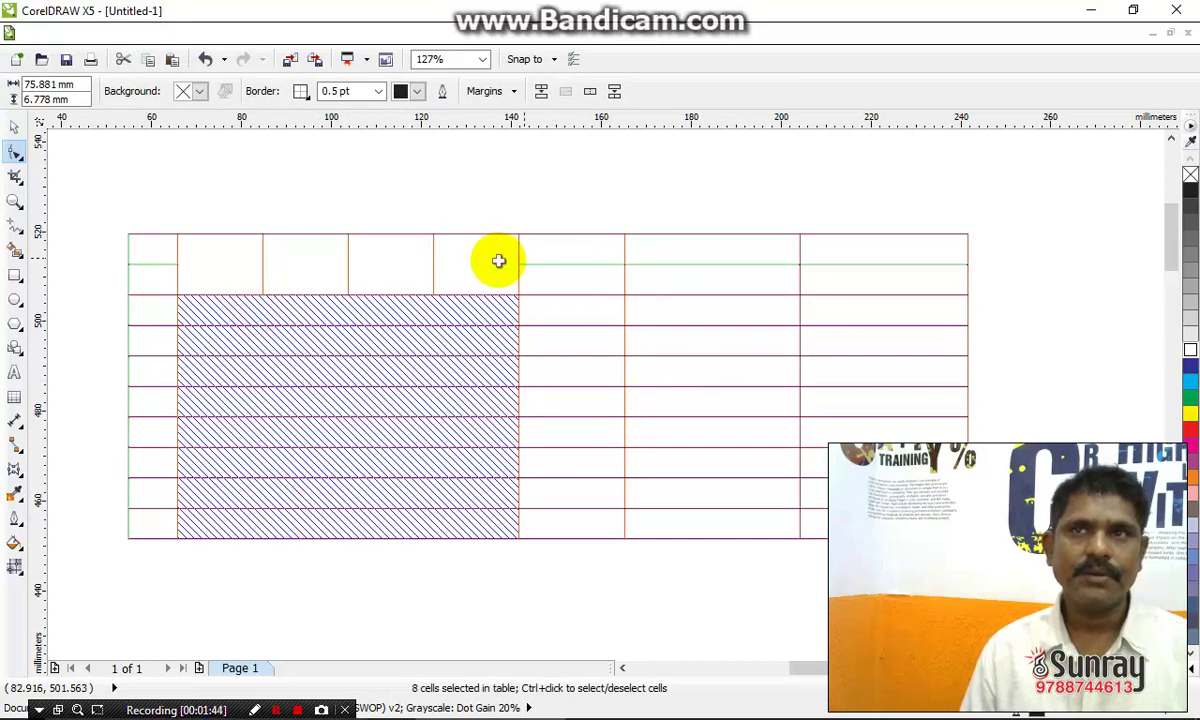
drag(468, 263, 402, 265)
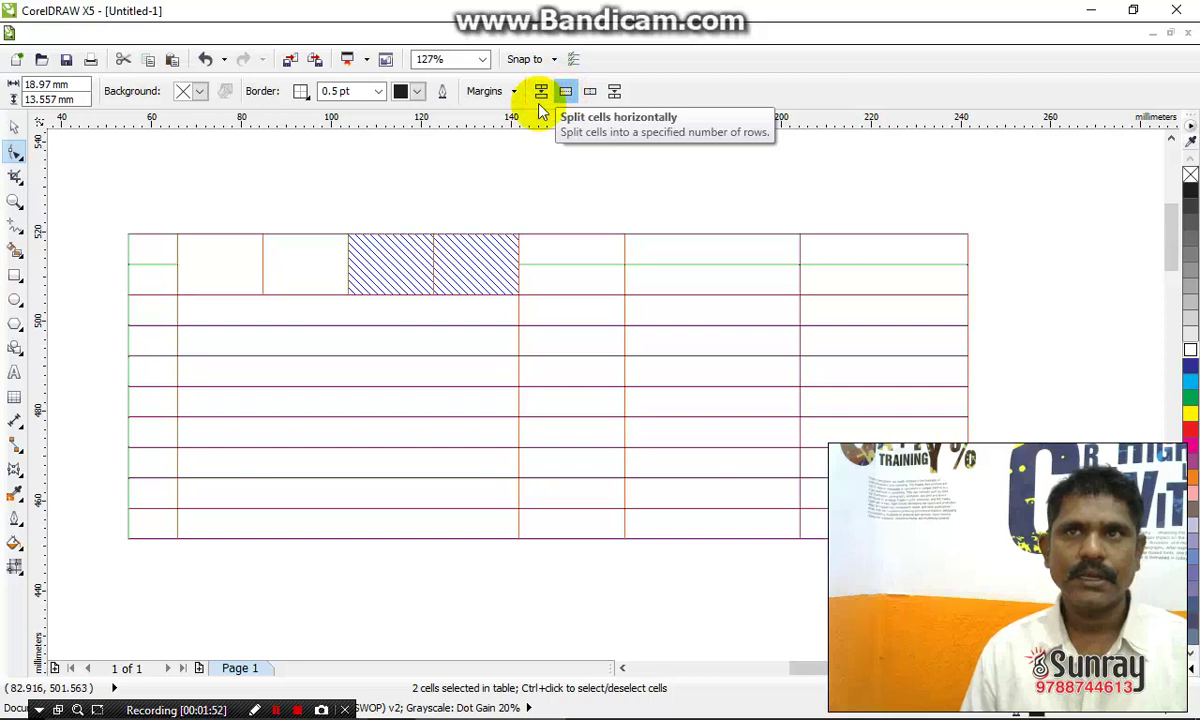
Try the split-into-2-rows and split-into-4-columns dialogs, cancelling both
click(541, 91)
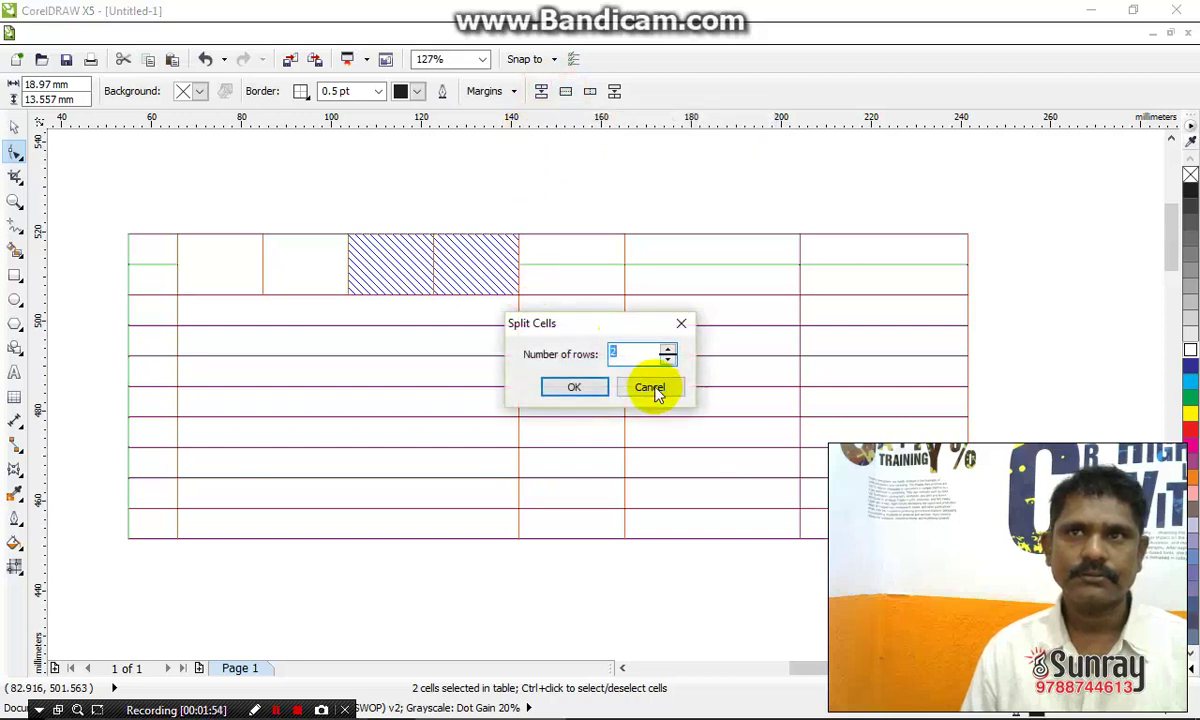
click(667, 349)
click(649, 387)
drag(395, 262, 456, 265)
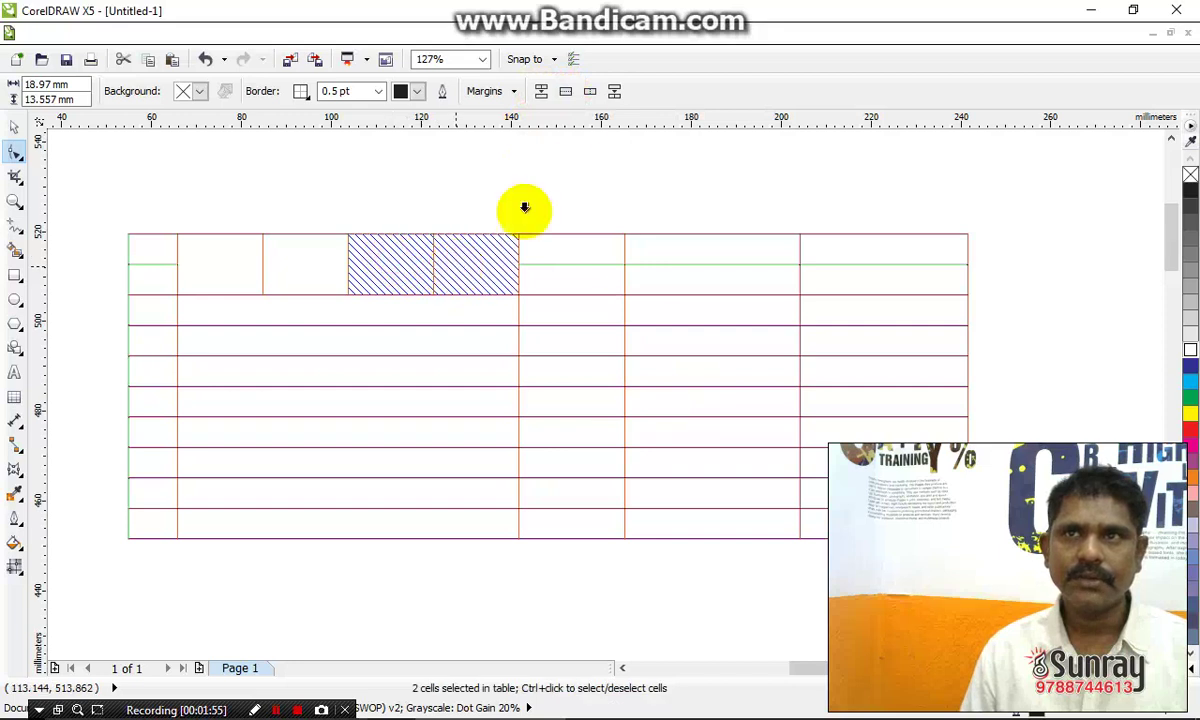
click(590, 92)
click(673, 349)
click(673, 349)
click(673, 349)
click(655, 386)
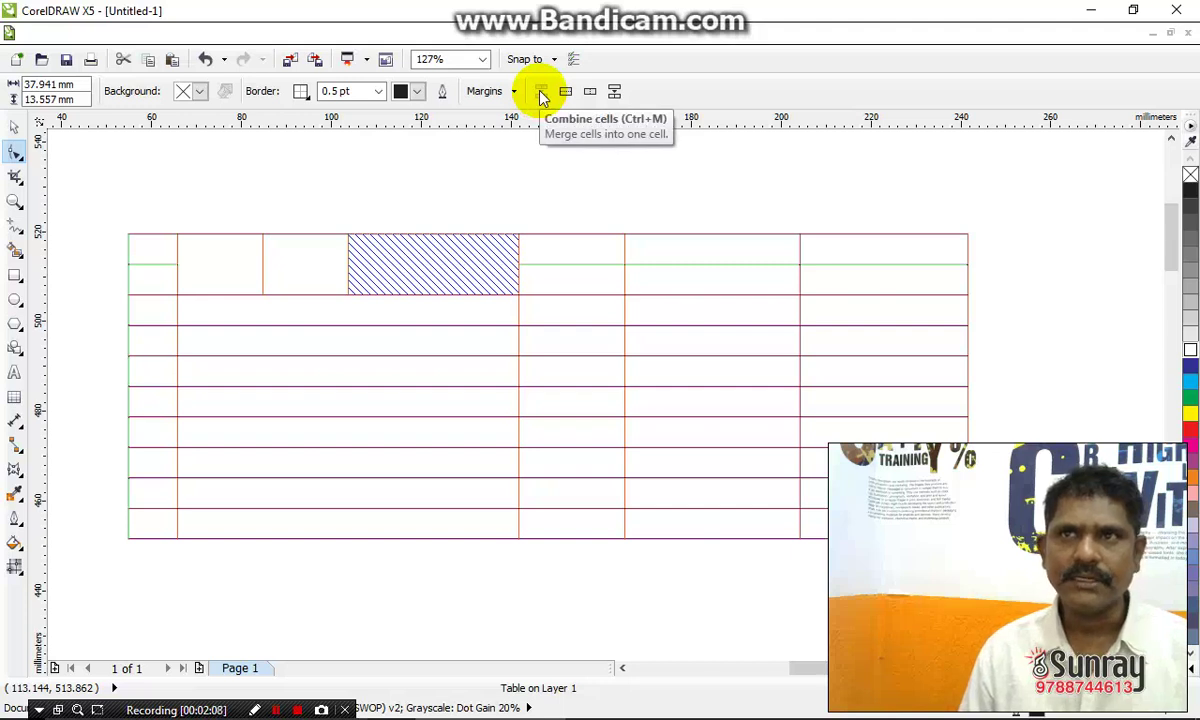
Unmerge the wide header cell into stacked cells and select the four header cells above column two
click(461, 241)
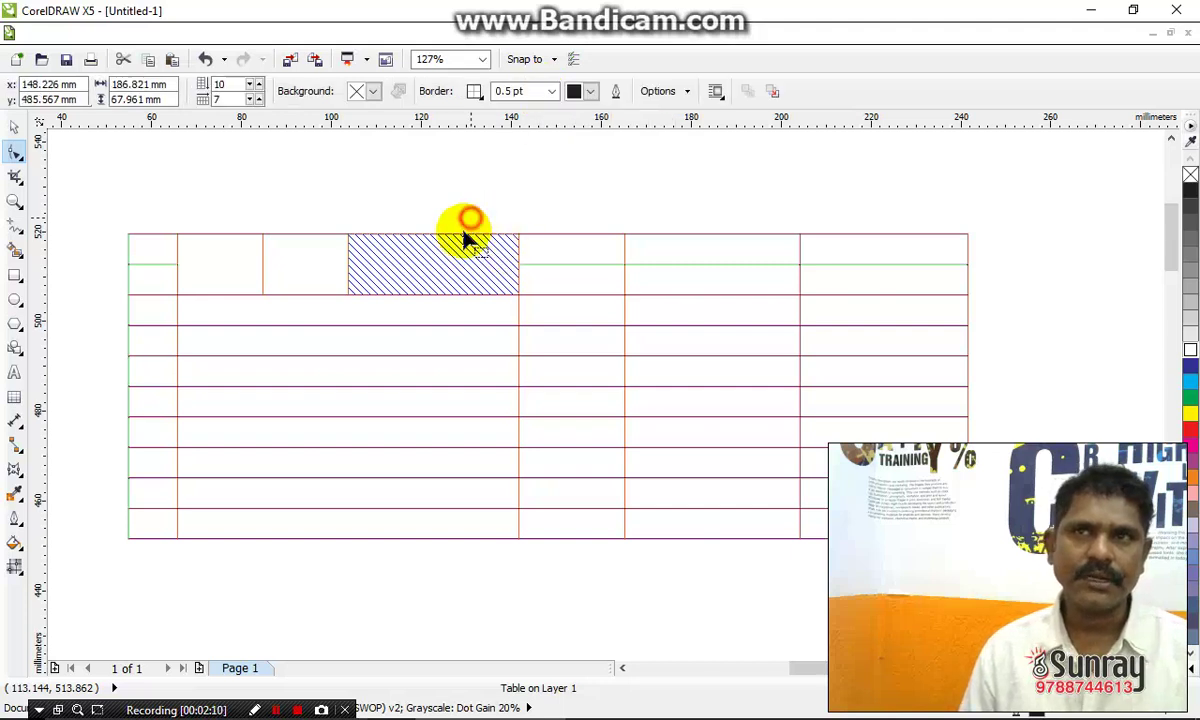
click(427, 258)
click(430, 254)
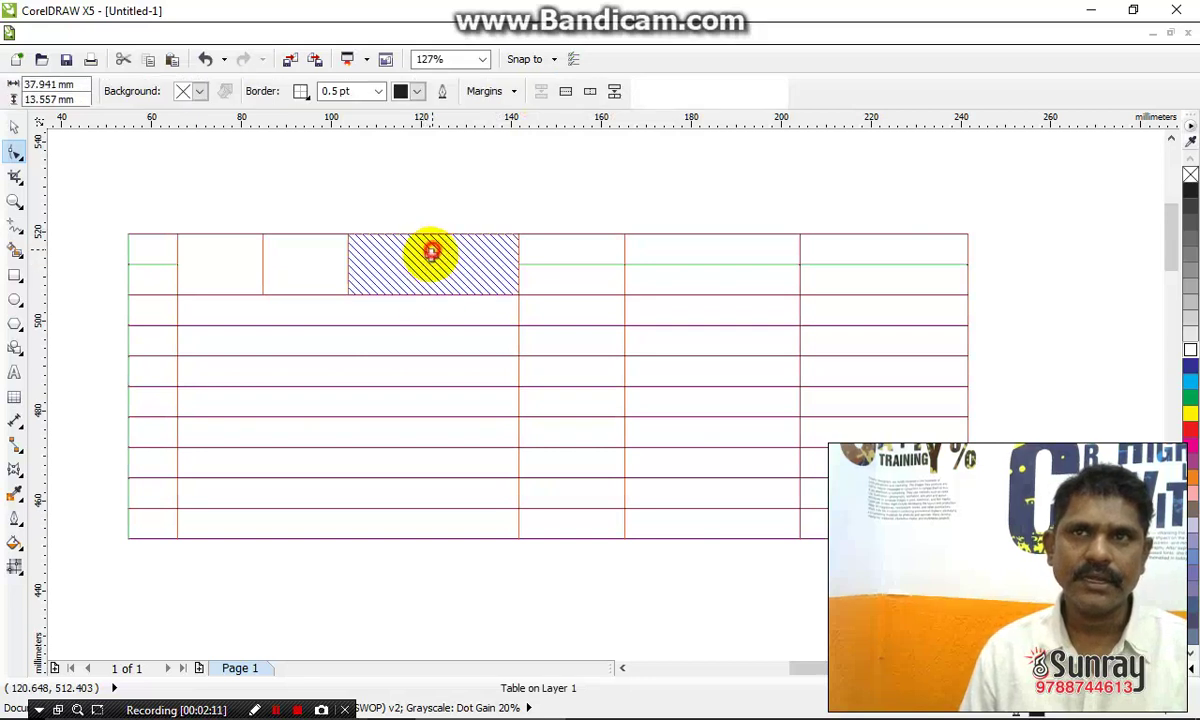
click(614, 92)
click(432, 200)
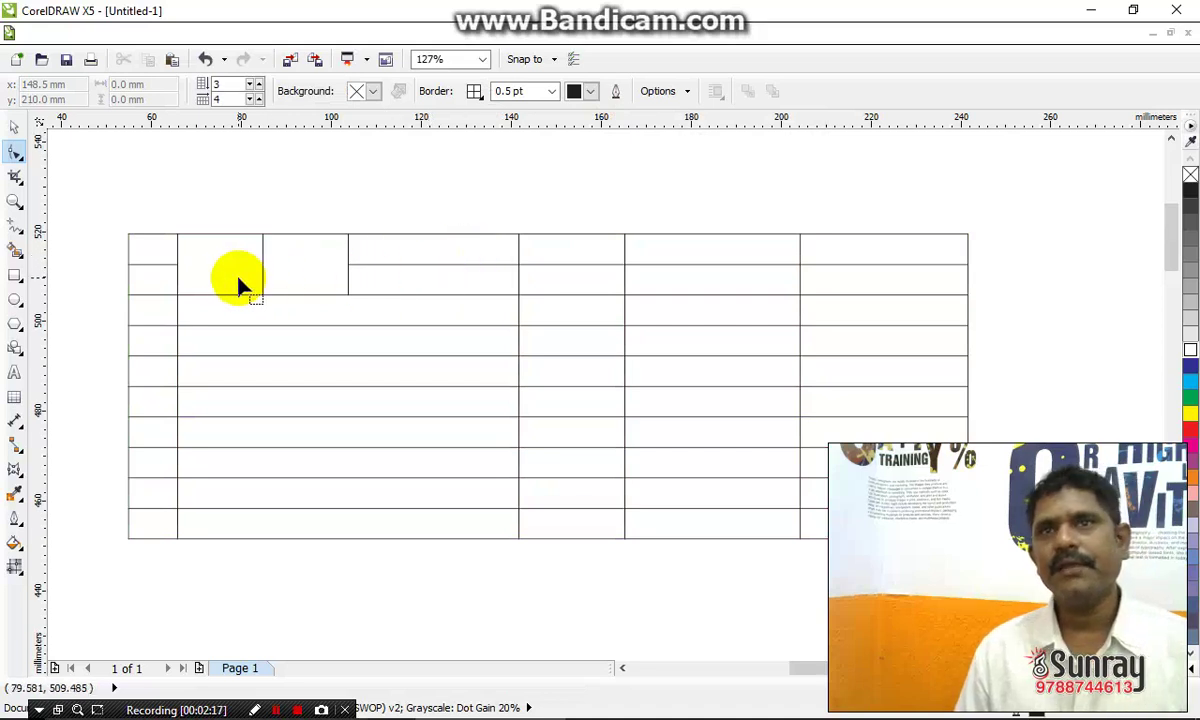
click(208, 265)
drag(209, 262, 471, 270)
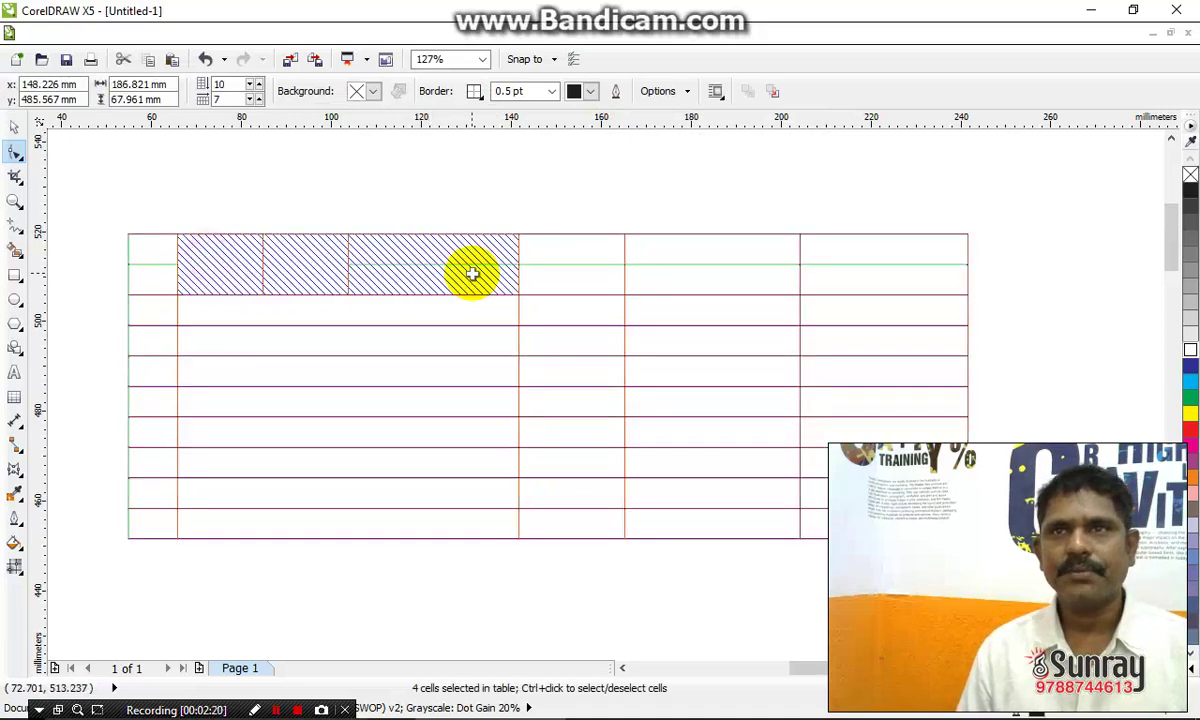
Fill the top two rows light grey and give all their borders a 2.0 pt width
drag(718, 303, 876, 268)
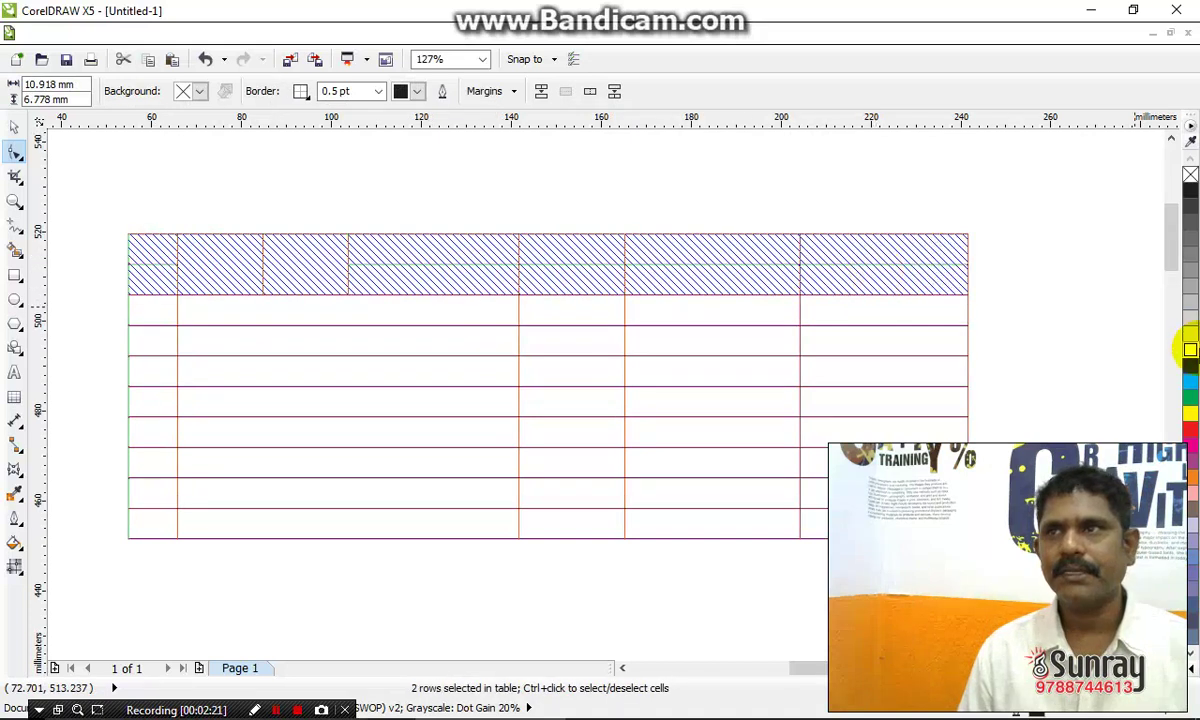
click(1186, 340)
click(903, 198)
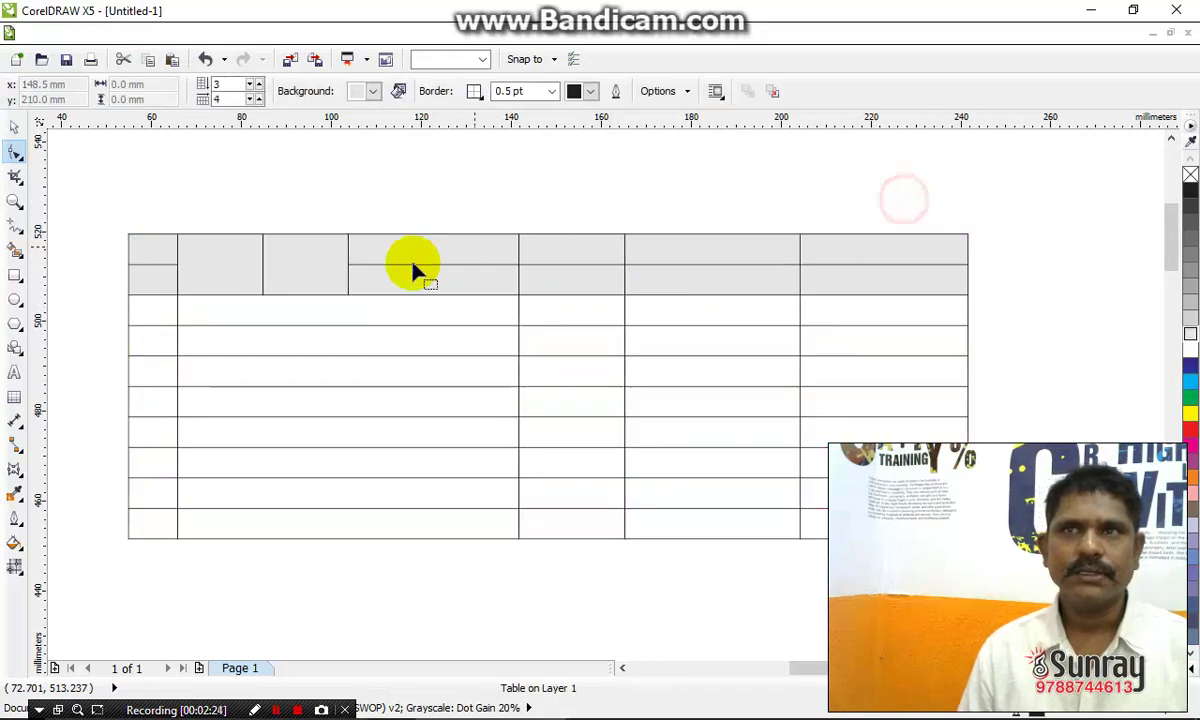
drag(148, 252, 930, 289)
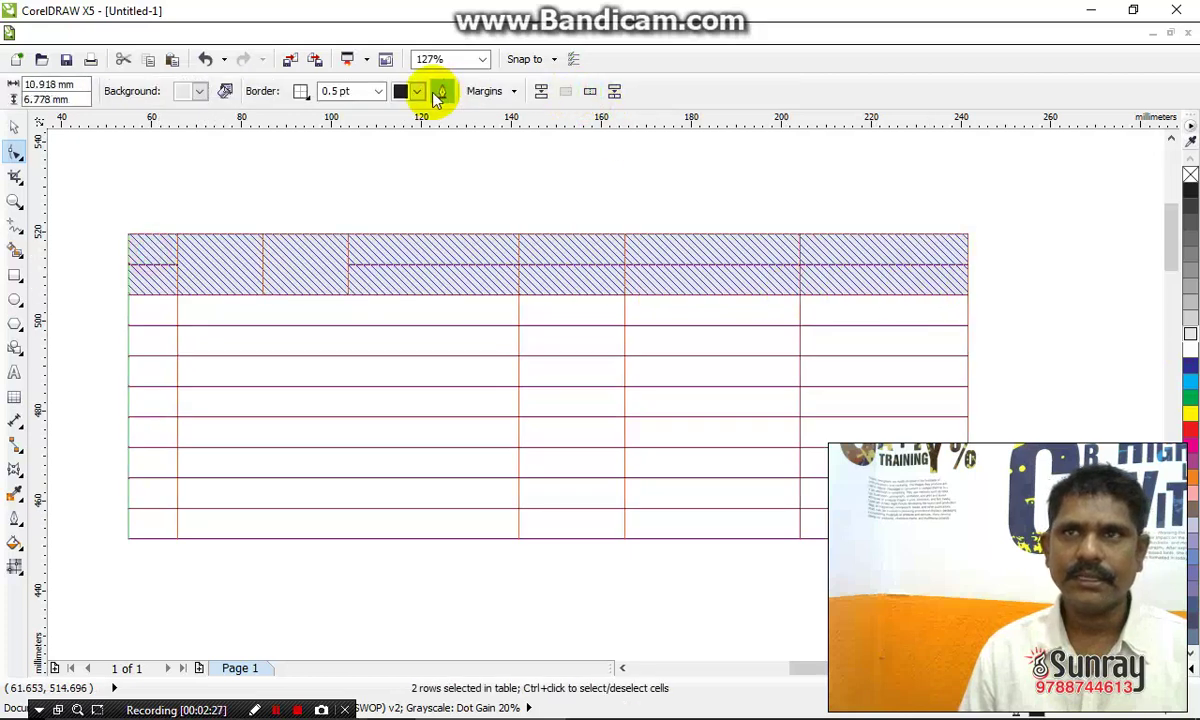
click(300, 91)
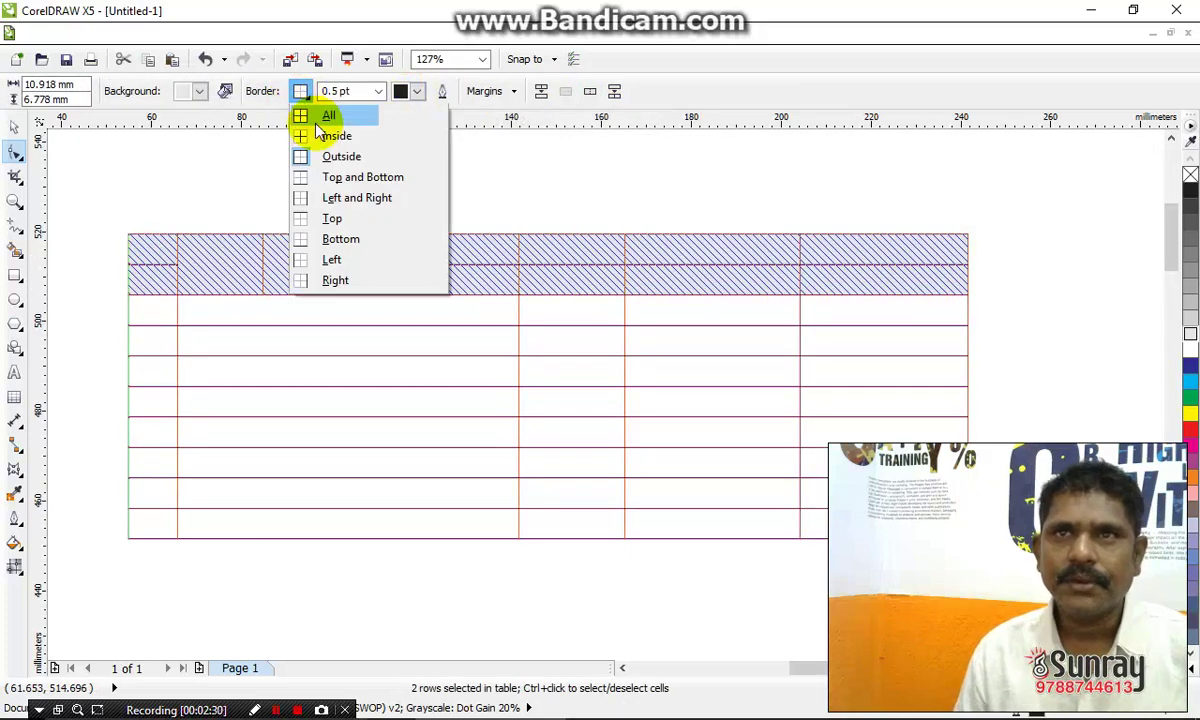
click(302, 118)
click(362, 91)
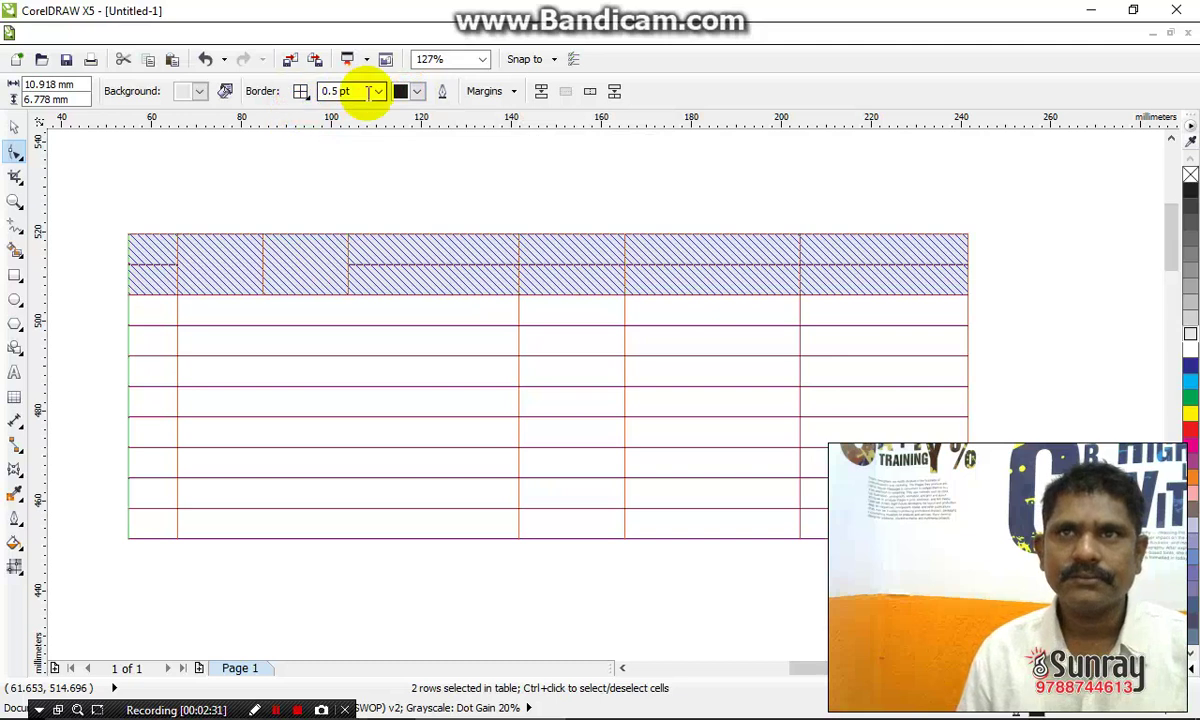
text(2)
click(309, 131)
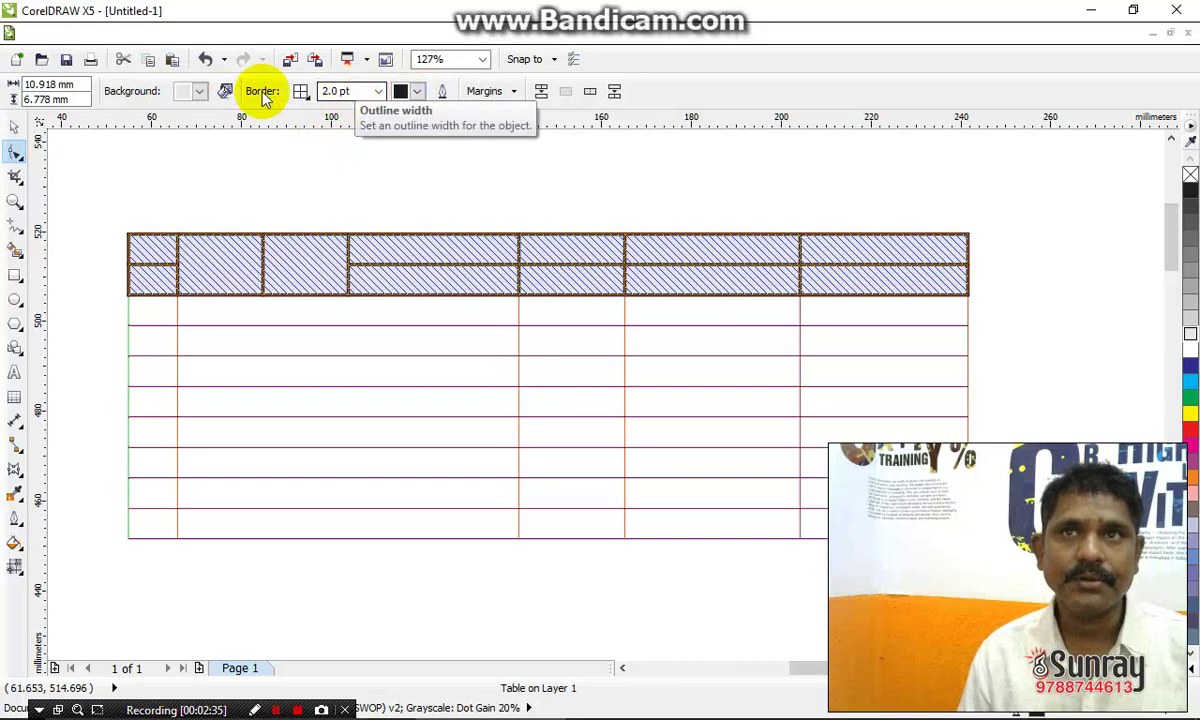
Set the header rows' inner borders to 2 pt as well
click(301, 92)
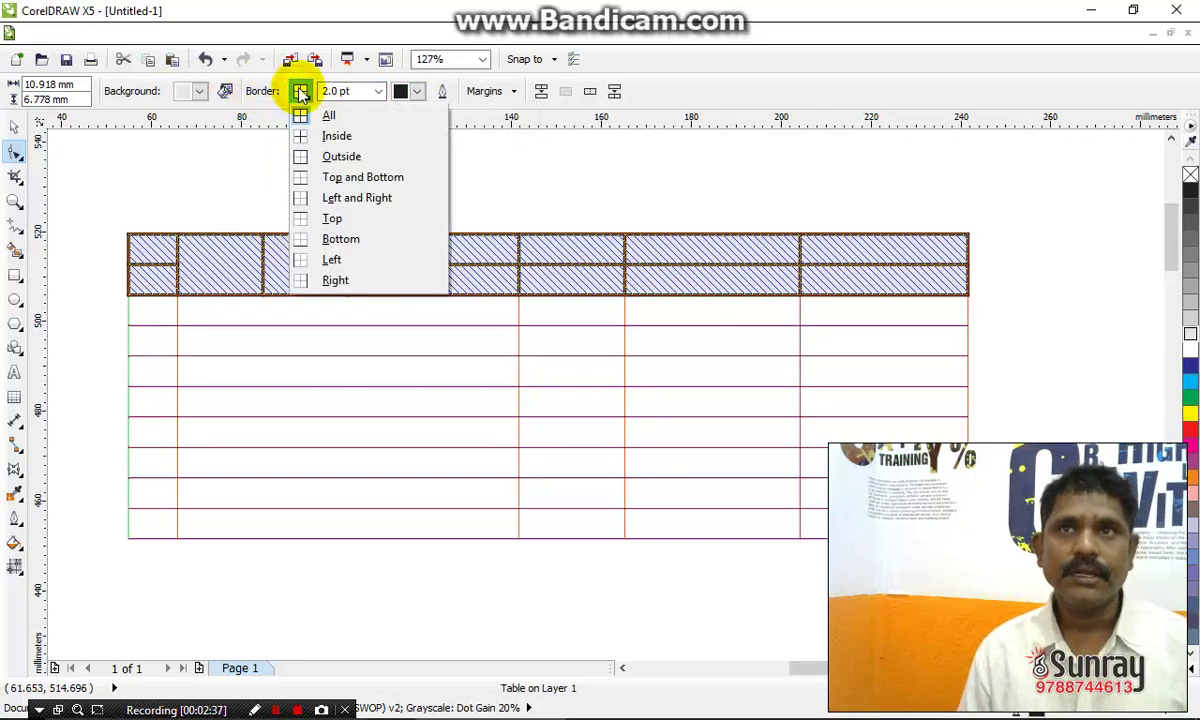
click(328, 140)
click(352, 91)
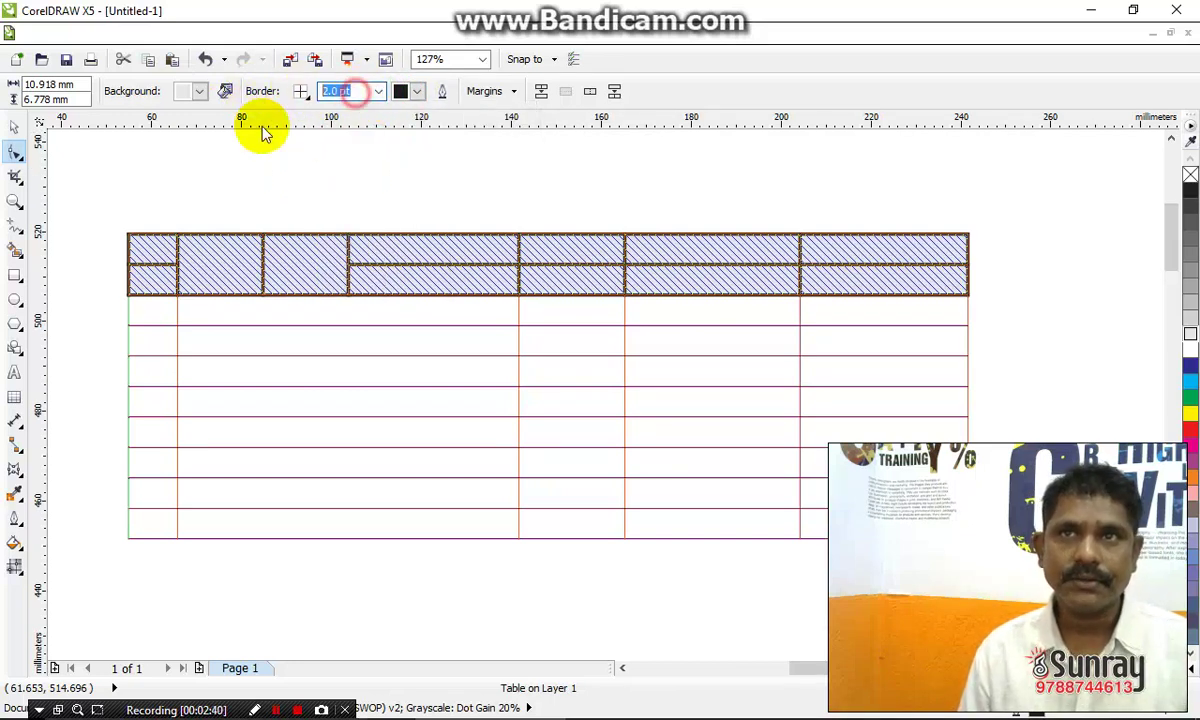
text(2)
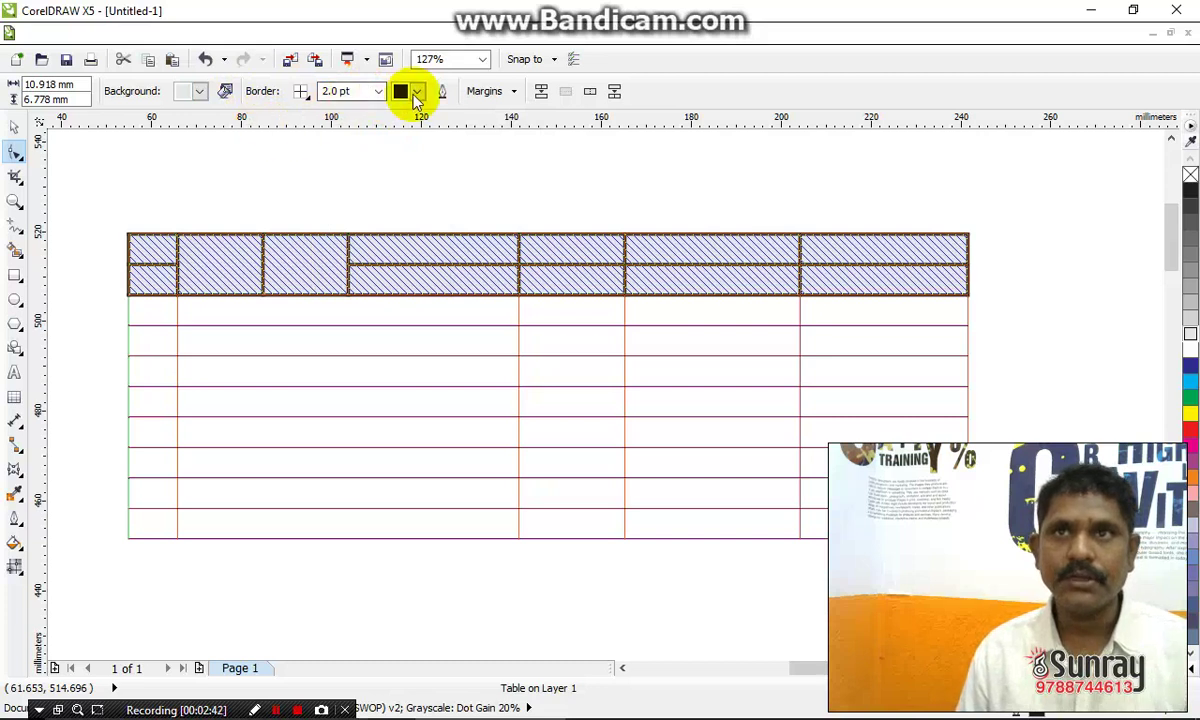
click(290, 229)
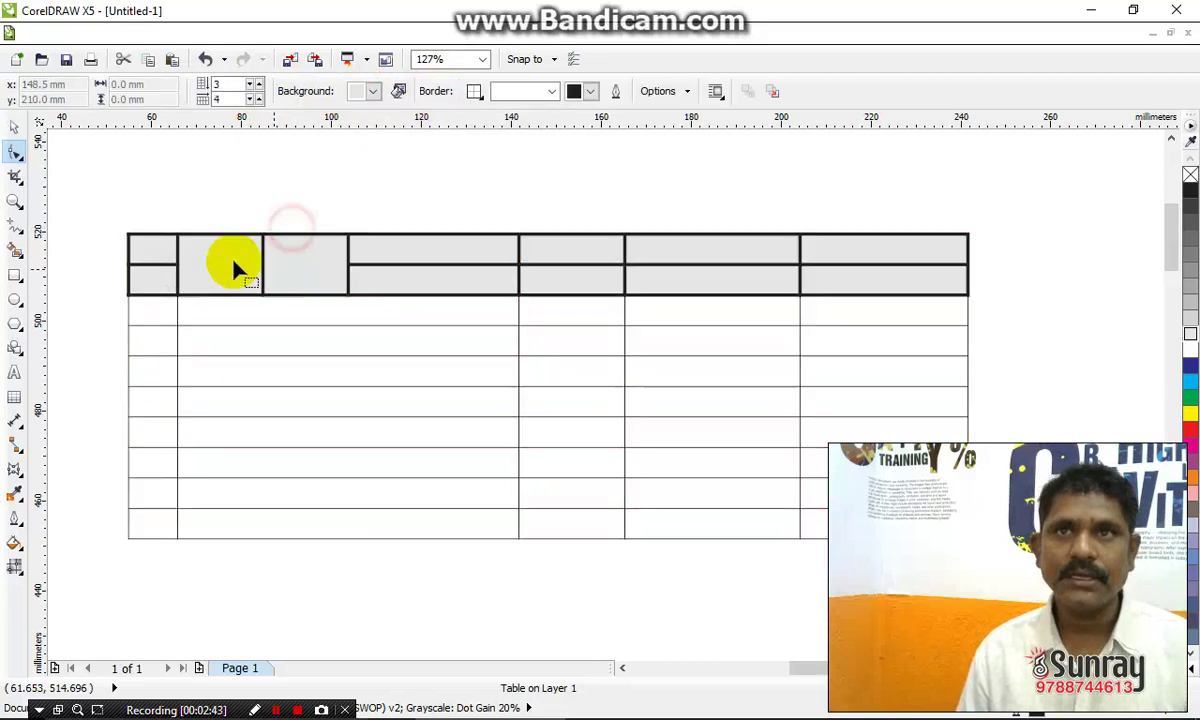
Make all of the table's inside borders thin 0.5 pt red lines
click(150, 254)
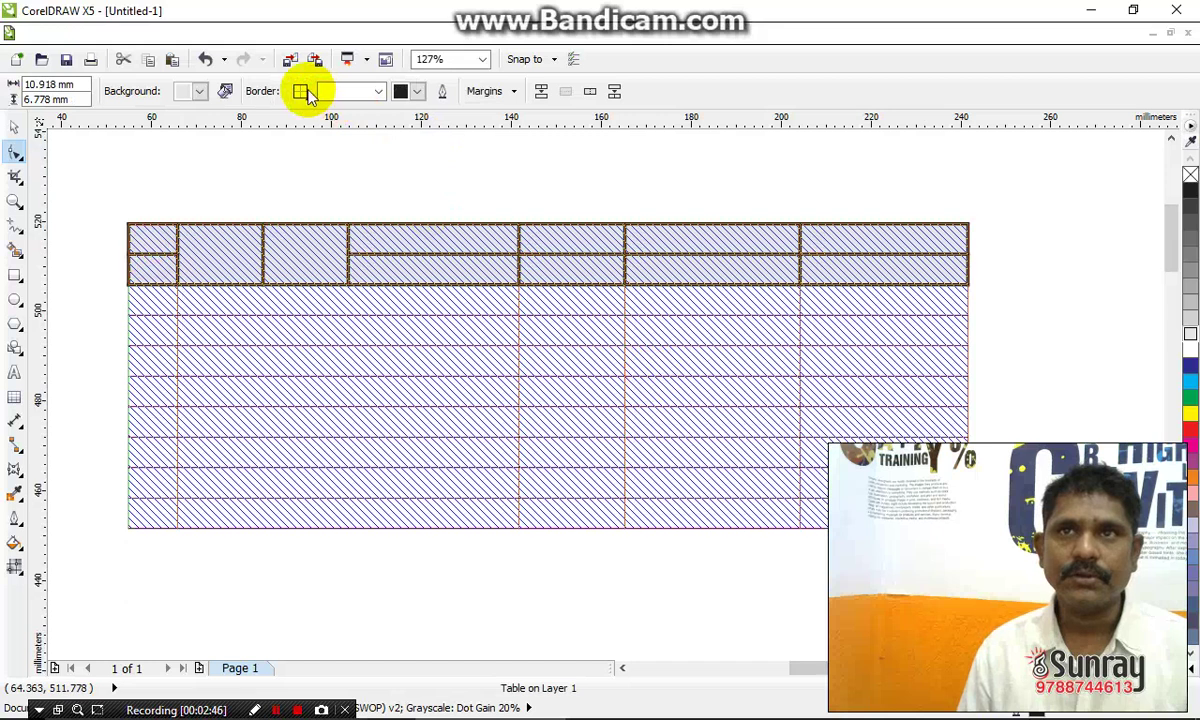
click(309, 93)
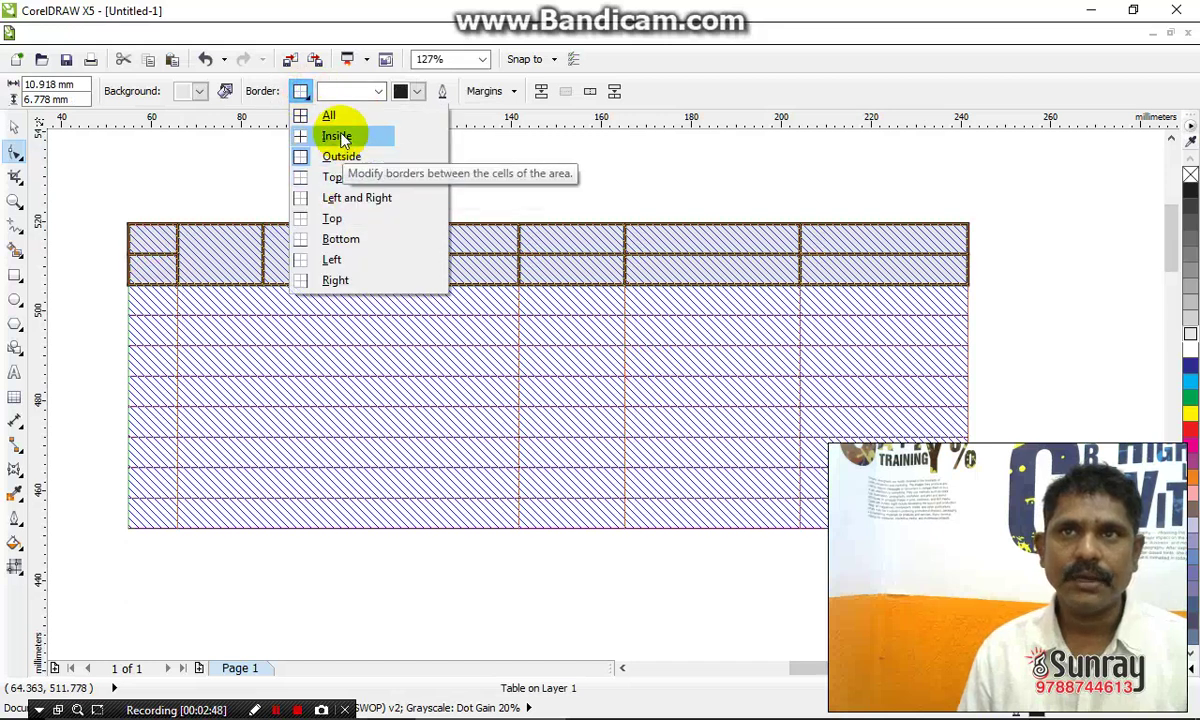
click(338, 137)
click(378, 92)
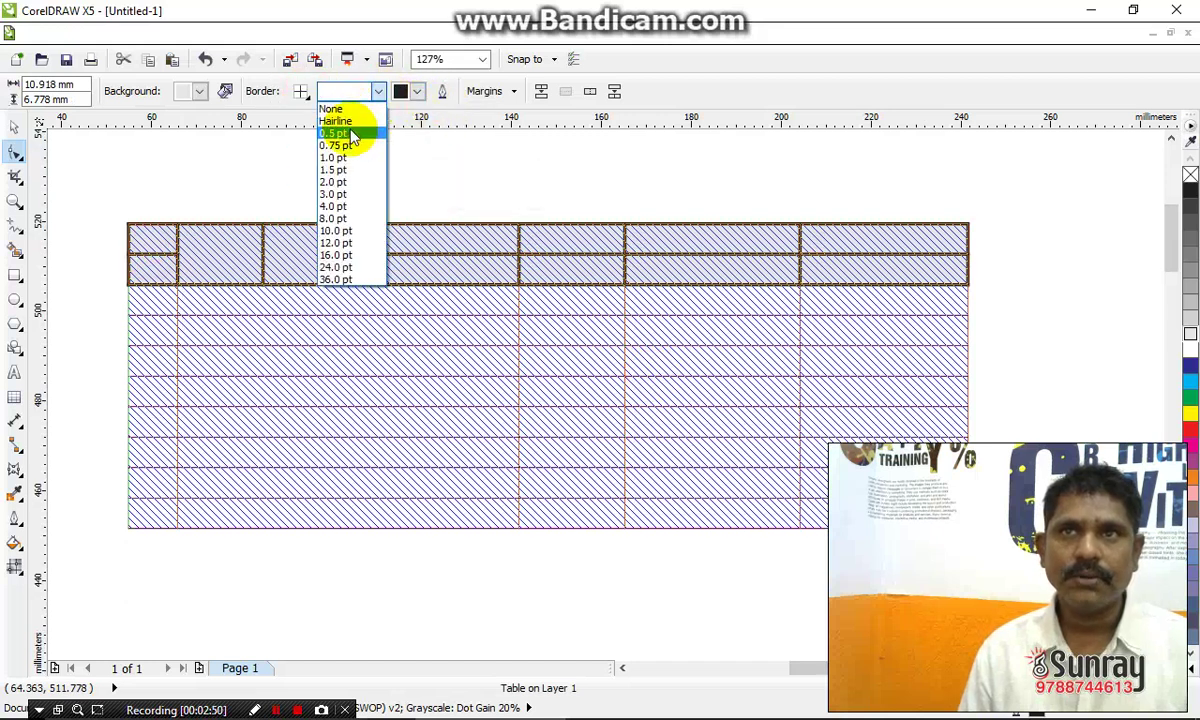
click(352, 135)
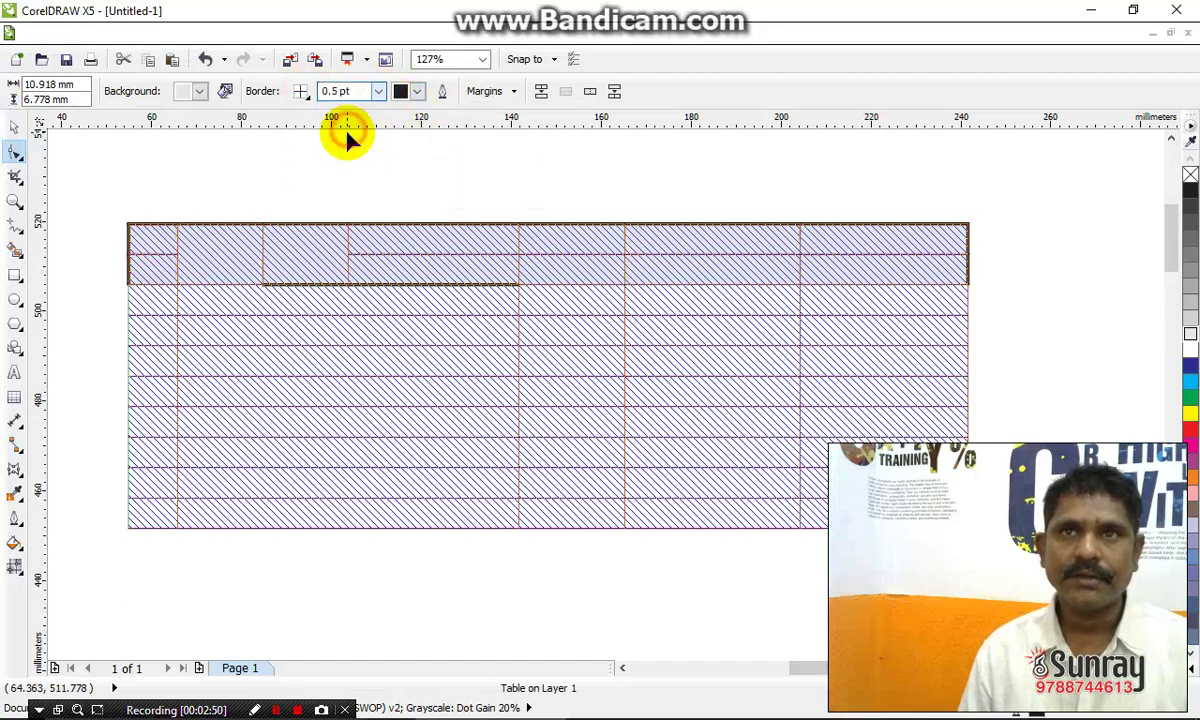
click(419, 92)
click(416, 155)
click(15, 127)
click(434, 166)
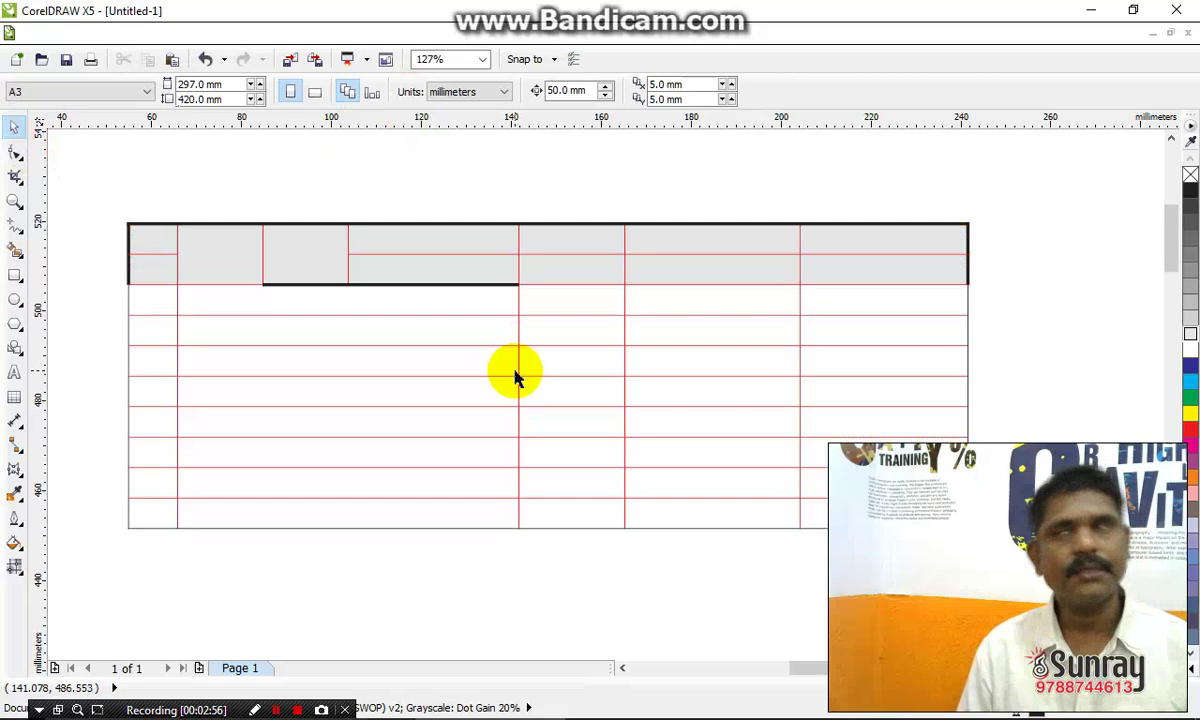
Undo the header formatting to restore the table's plain black grid
click(398, 283)
click(14, 397)
click(402, 351)
key(ctrl+z)
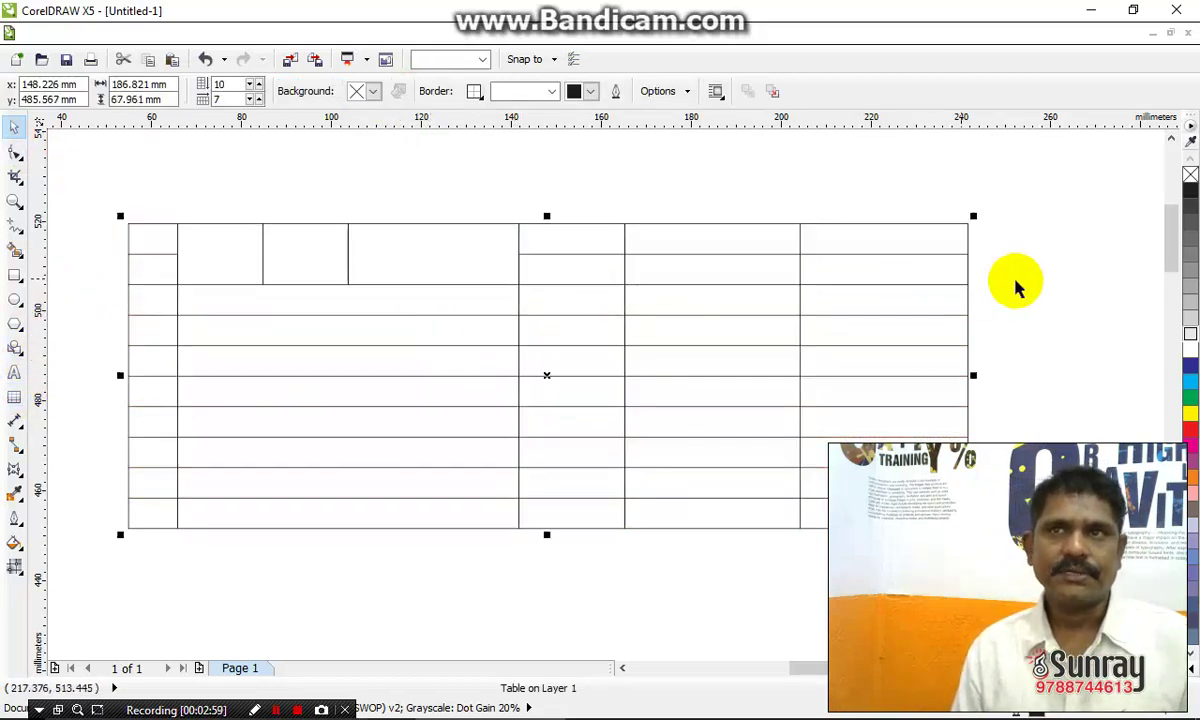
Draw a paragraph text frame over the table and set it just inside the top edge
click(1073, 288)
click(14, 372)
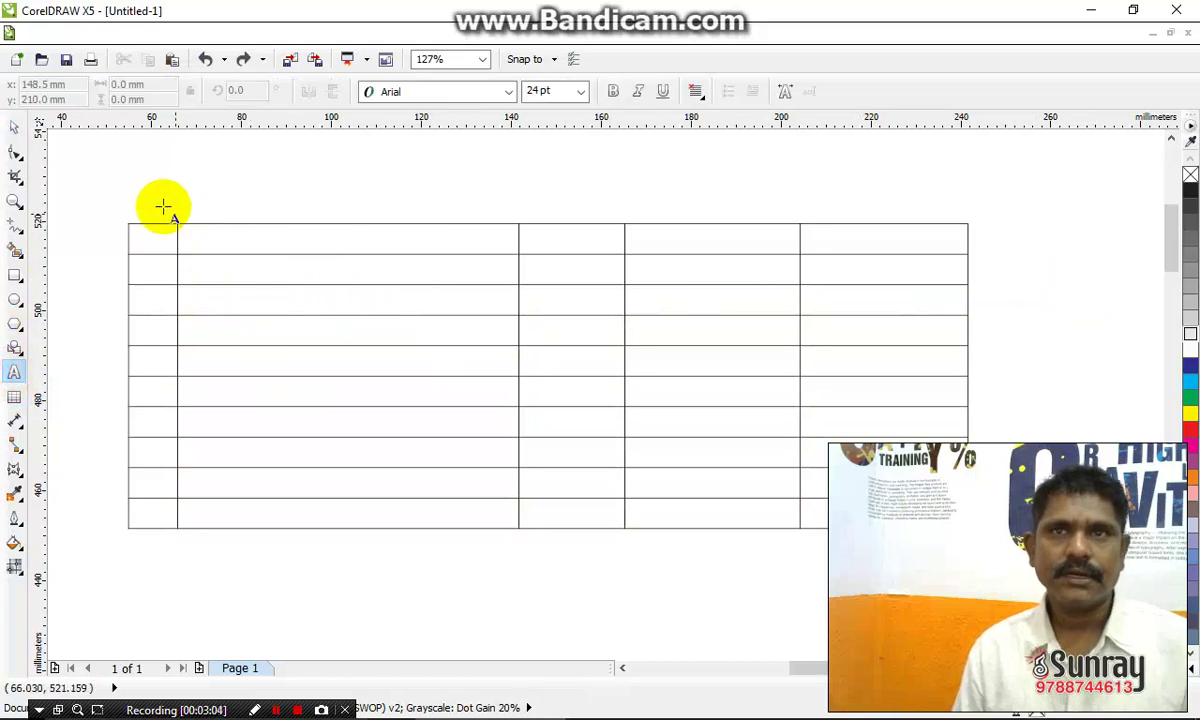
drag(137, 193, 952, 520)
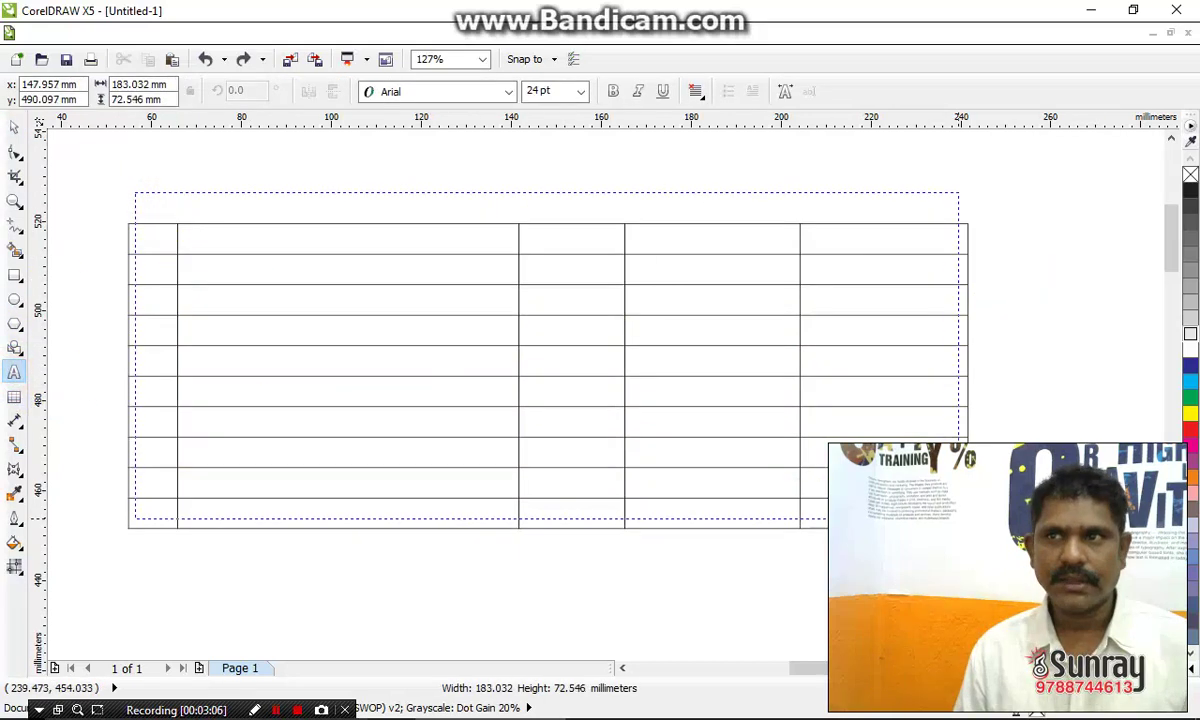
scroll(100, 225, up, 2)
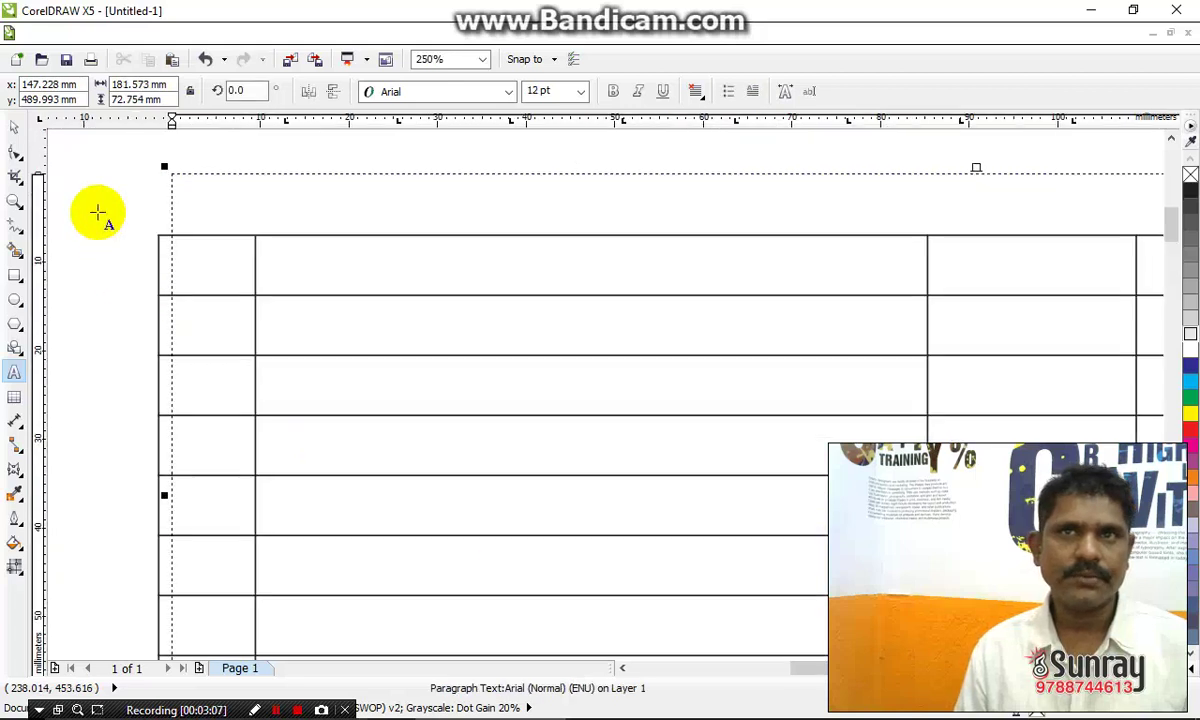
click(14, 126)
click(240, 195)
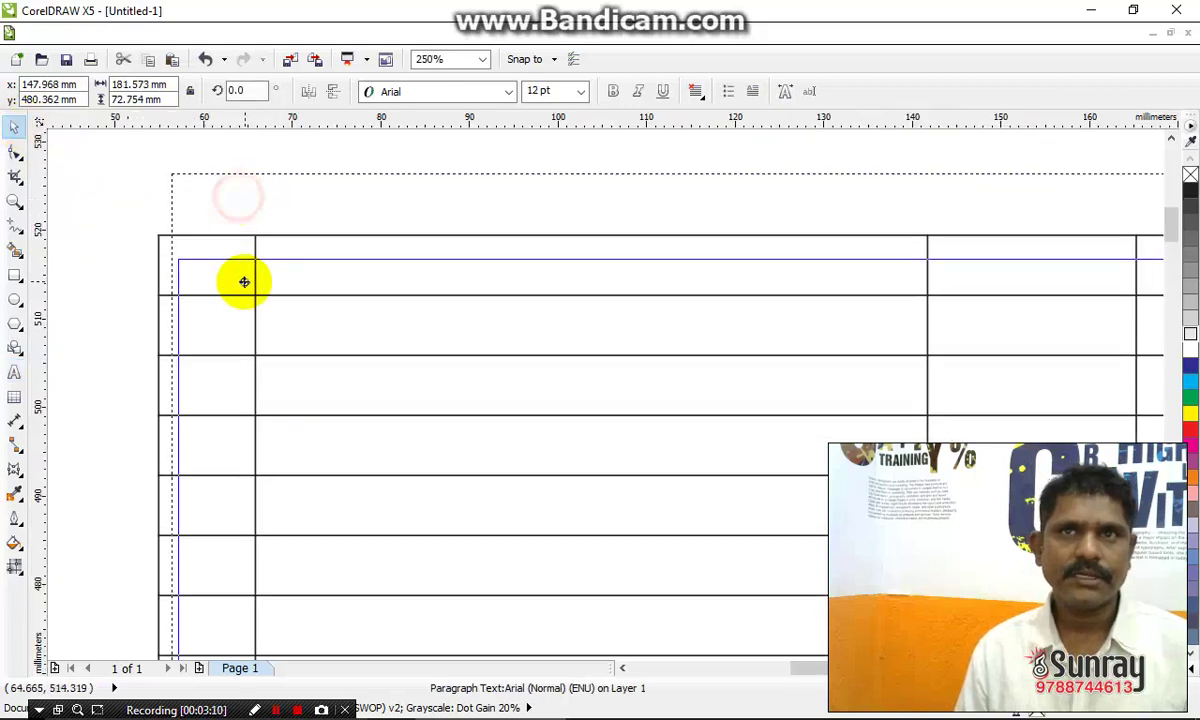
drag(238, 276, 238, 276)
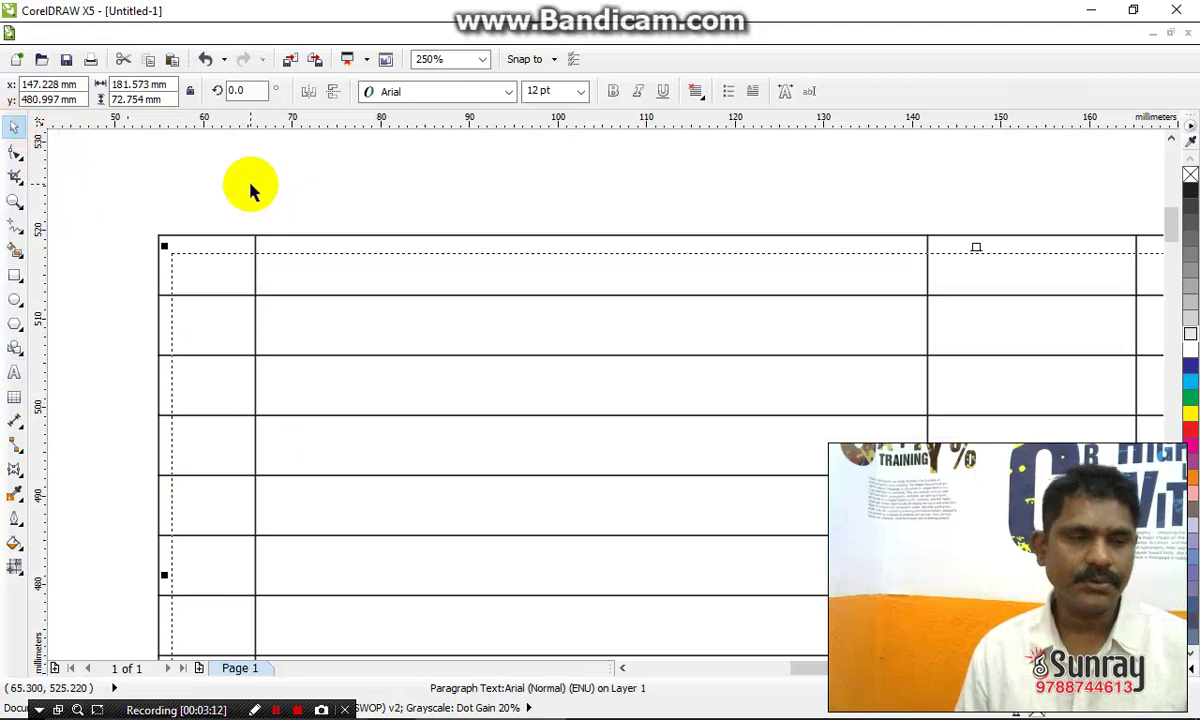
click(217, 275)
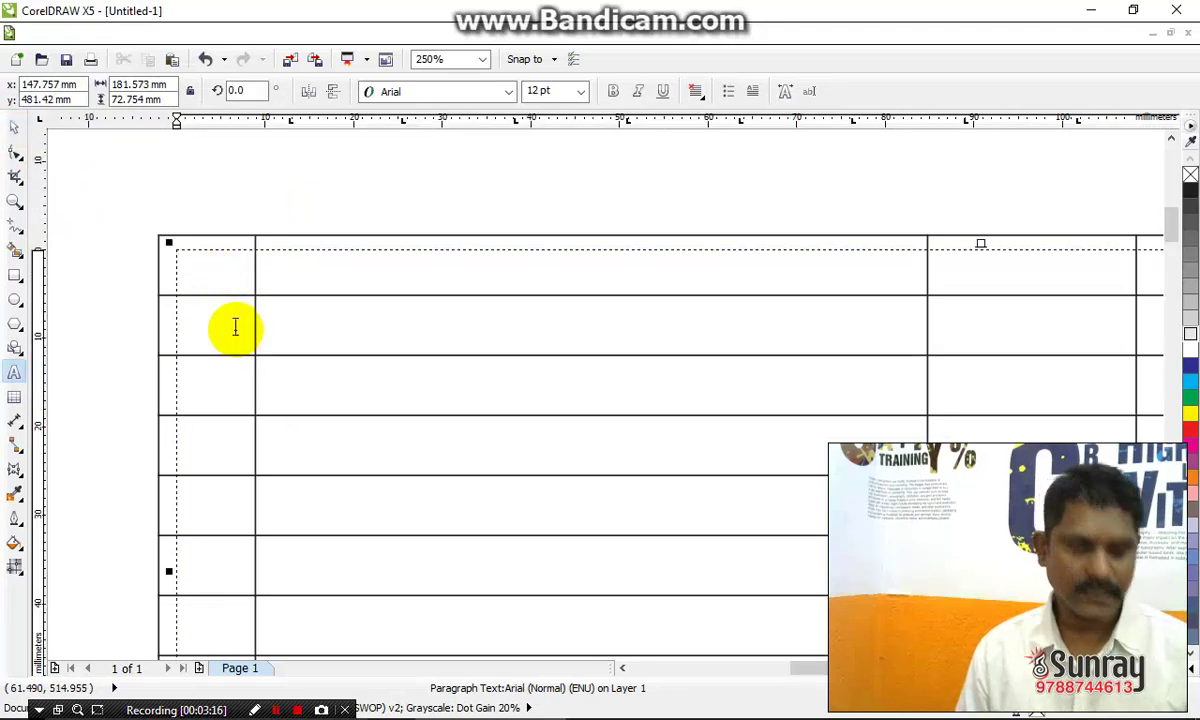
Type 1 in the frame, nudge the frame right, and set the text to 11 pt
text(1)
click(12, 130)
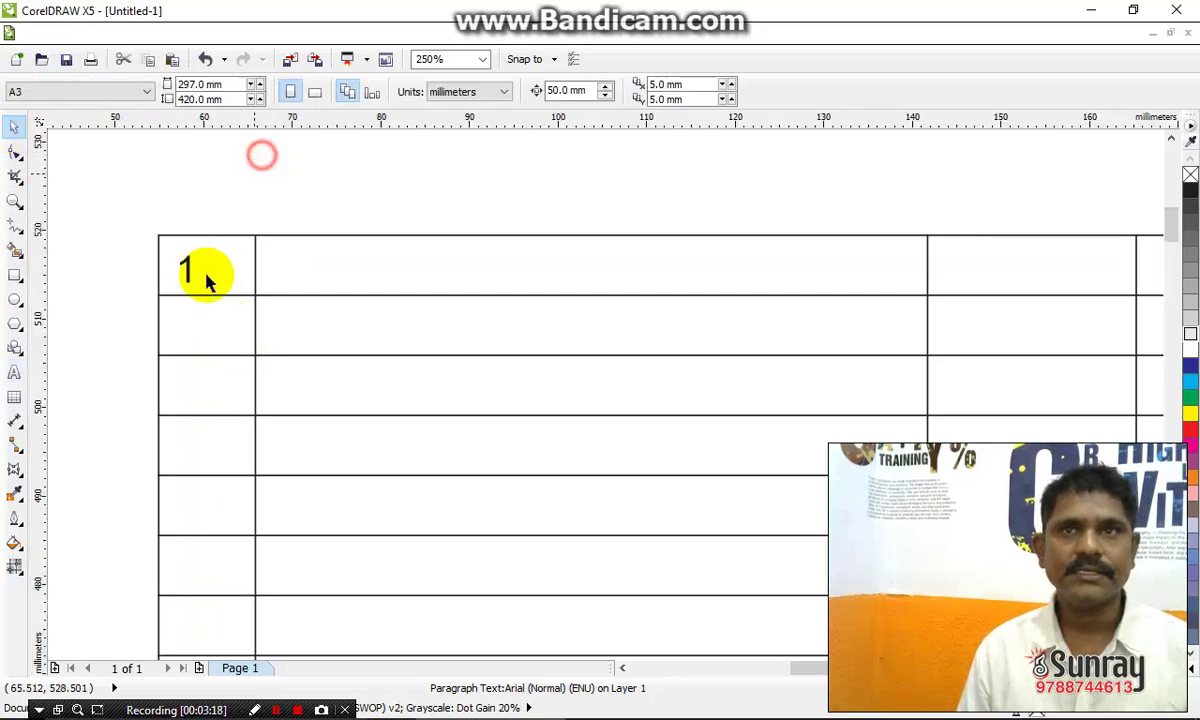
drag(188, 268, 203, 265)
double_click(201, 263)
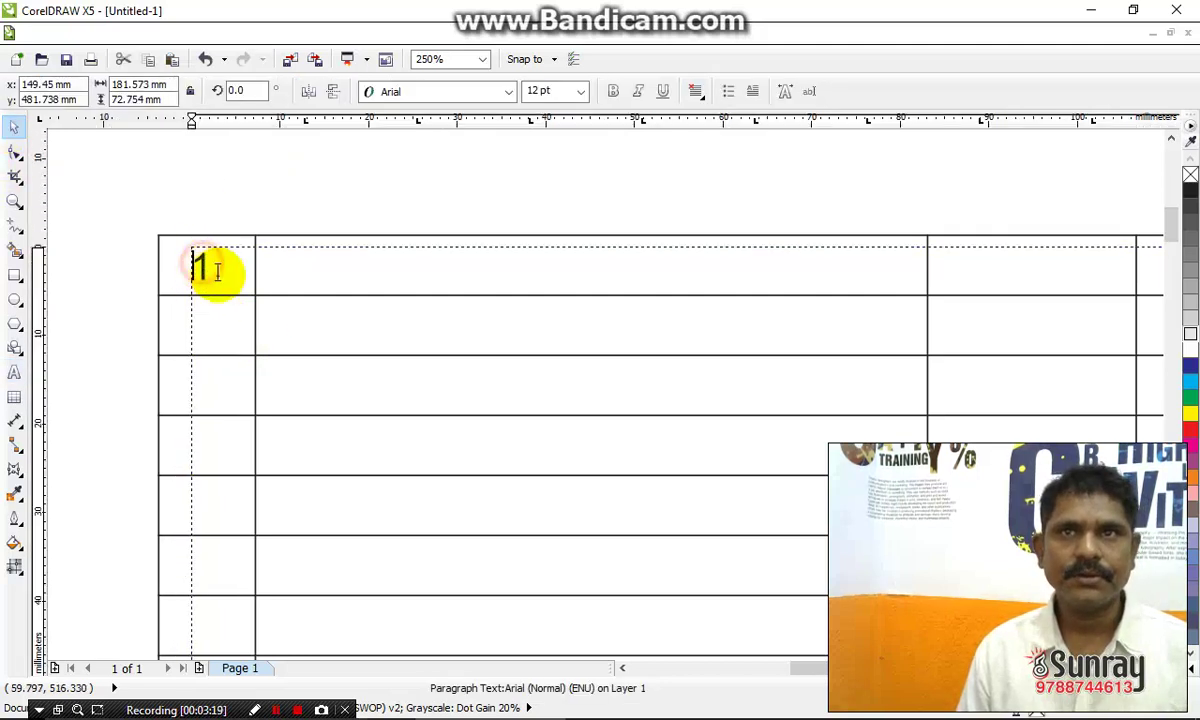
drag(200, 265, 308, 249)
click(540, 90)
text(11)
key(Return)
click(13, 130)
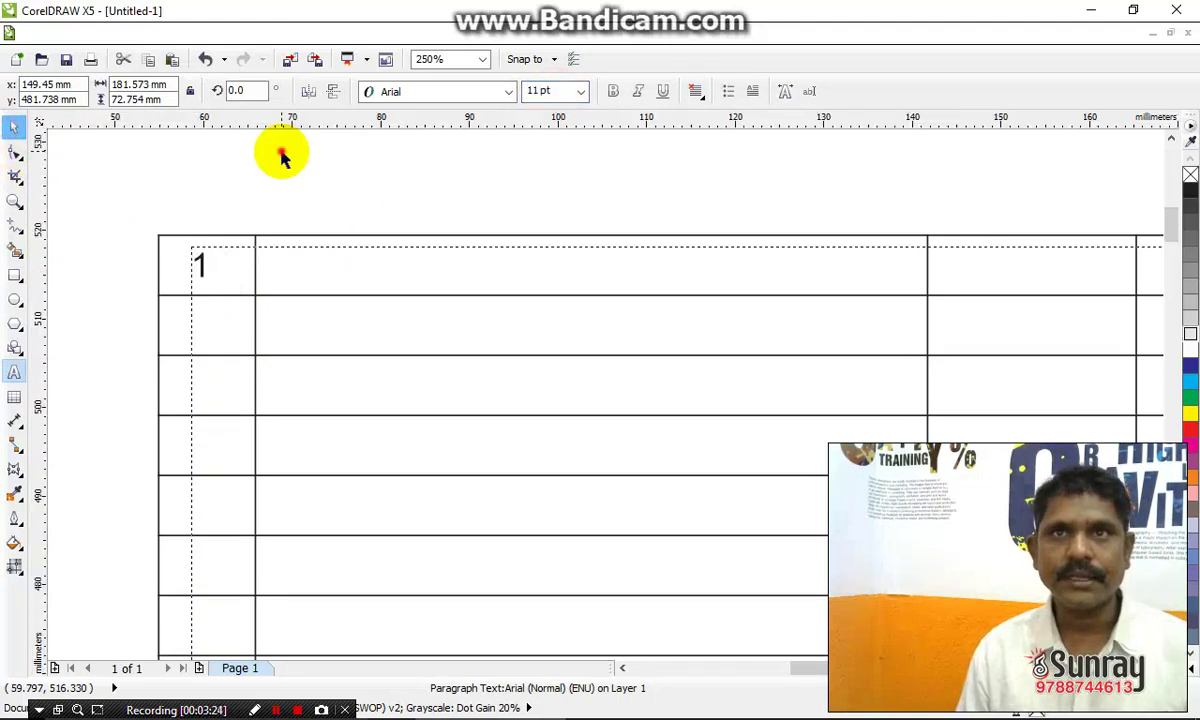
Fill the rest of the top row with the headings Name, Date, Time and Rs
double_click(204, 264)
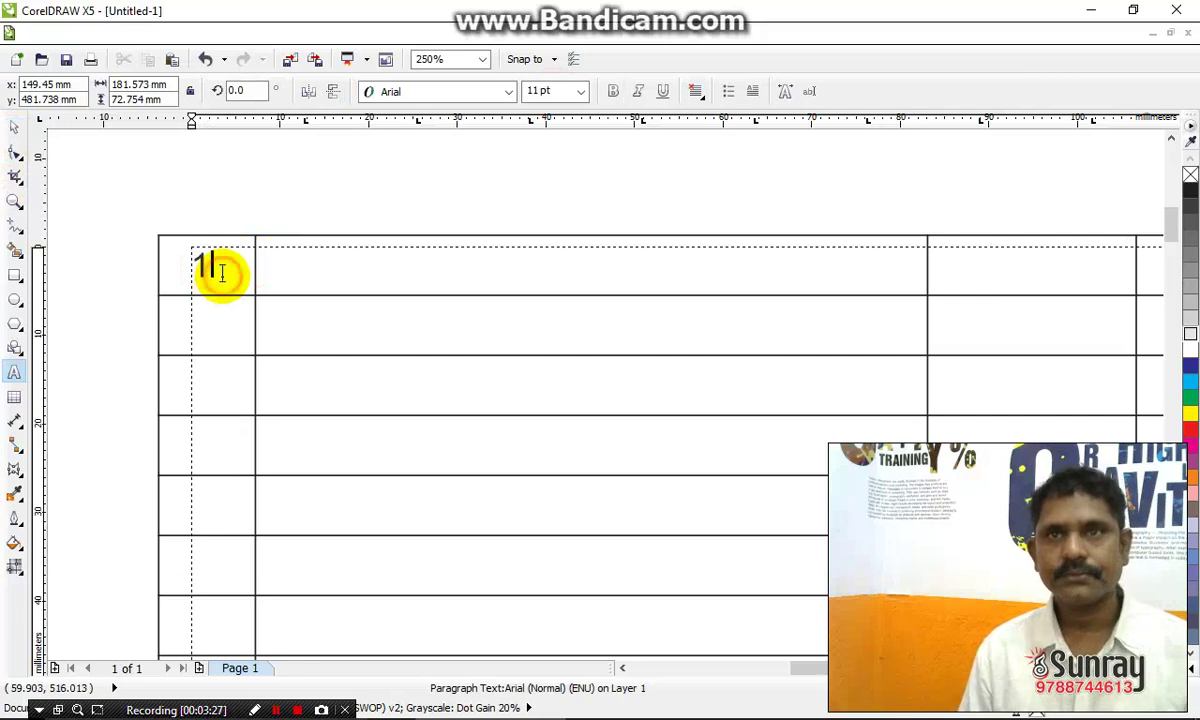
click(305, 264)
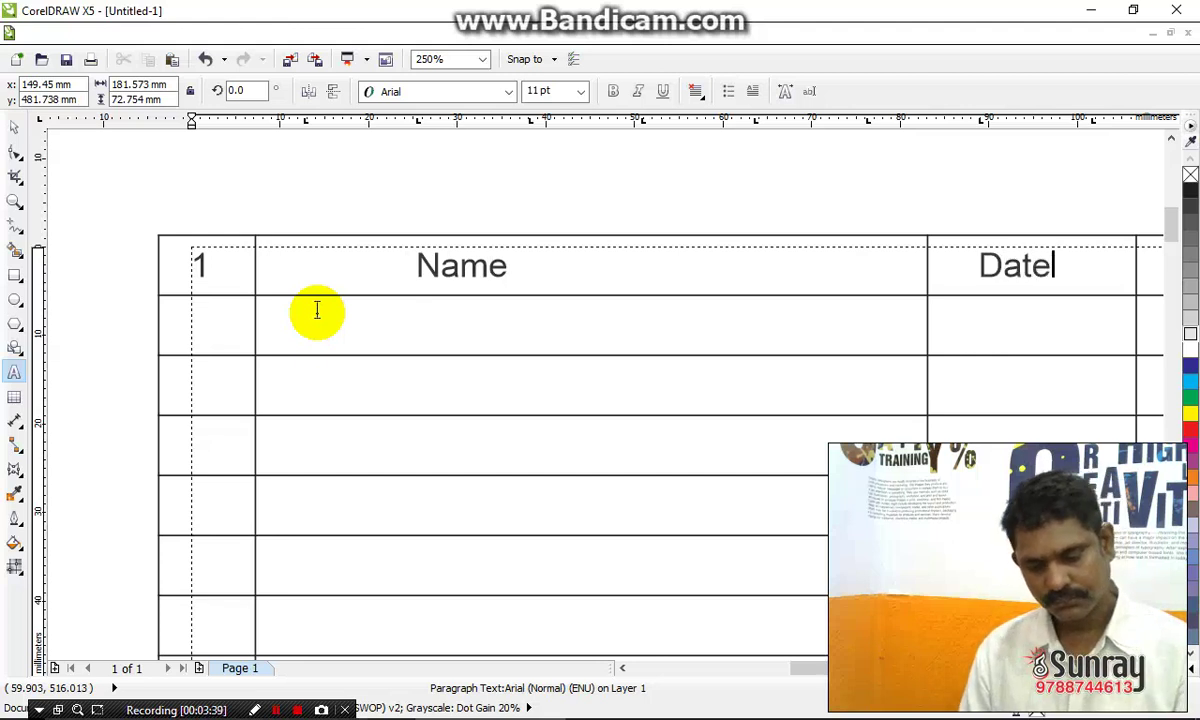
scroll(317, 311, down, 1)
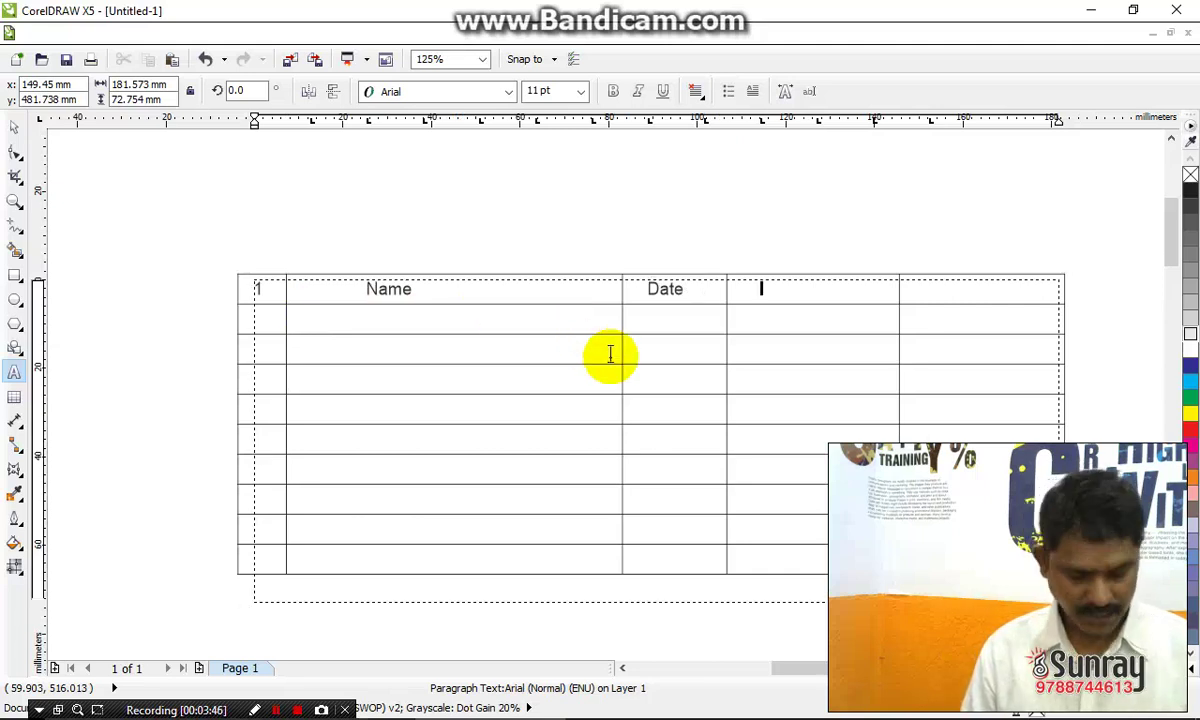
text(Time)
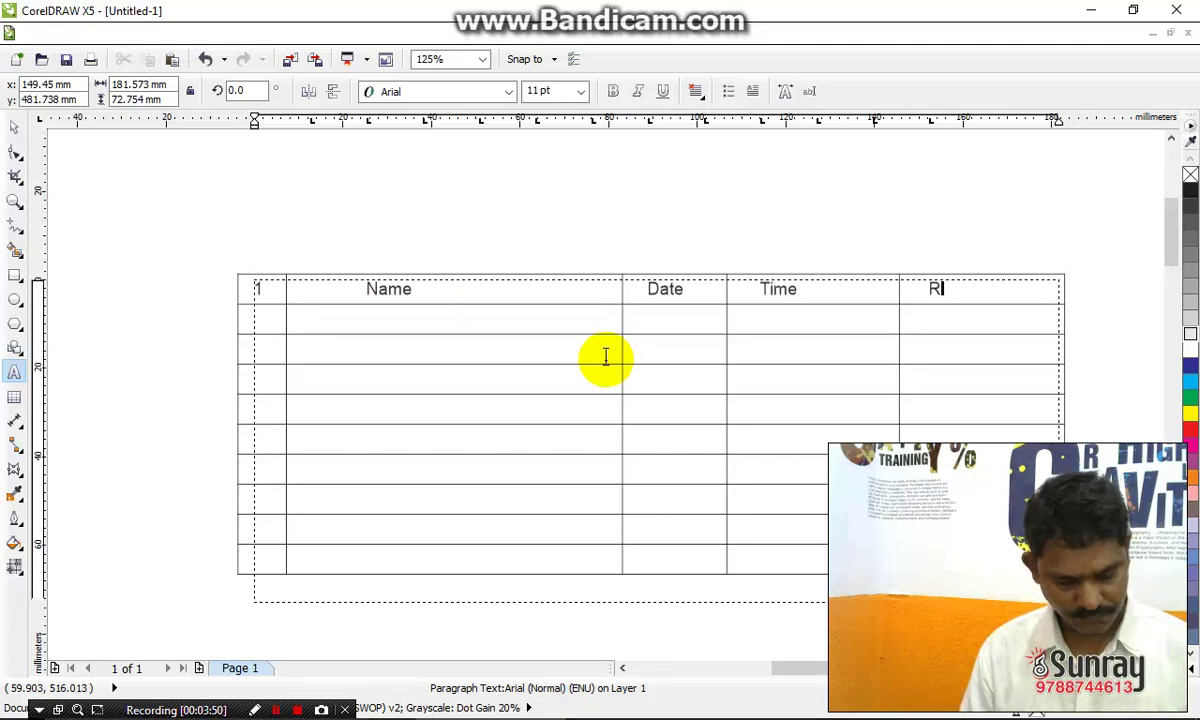
text(.)
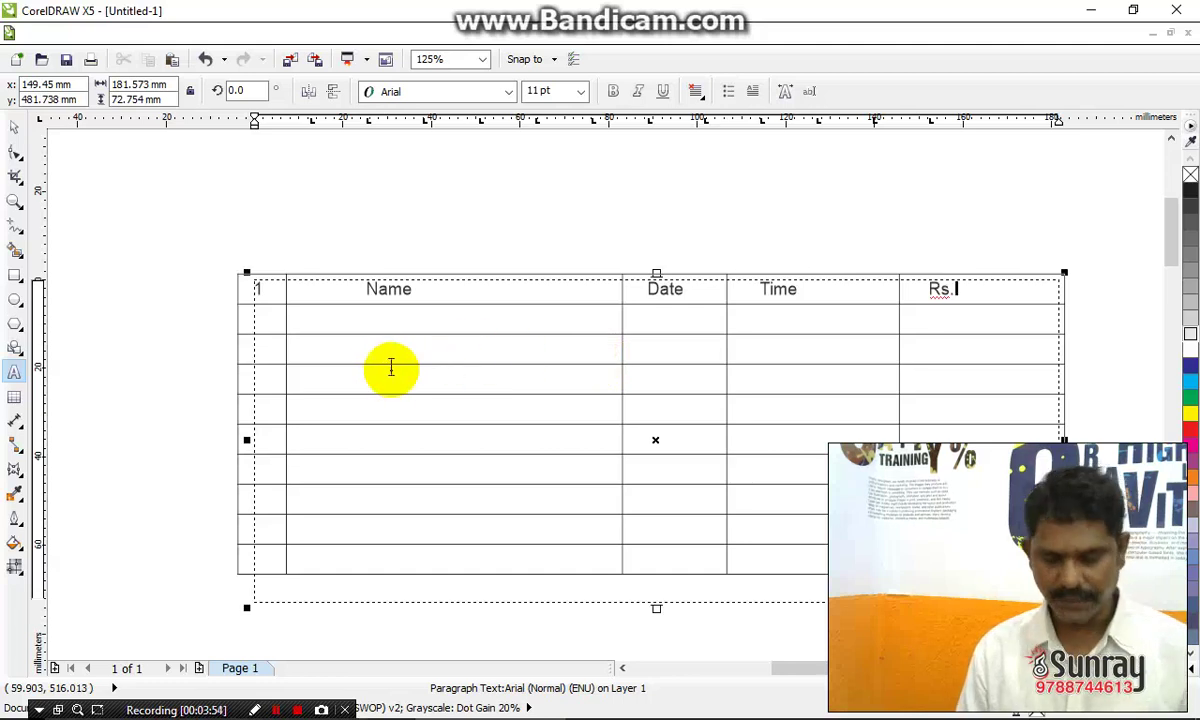
scroll(256, 318, up, 1)
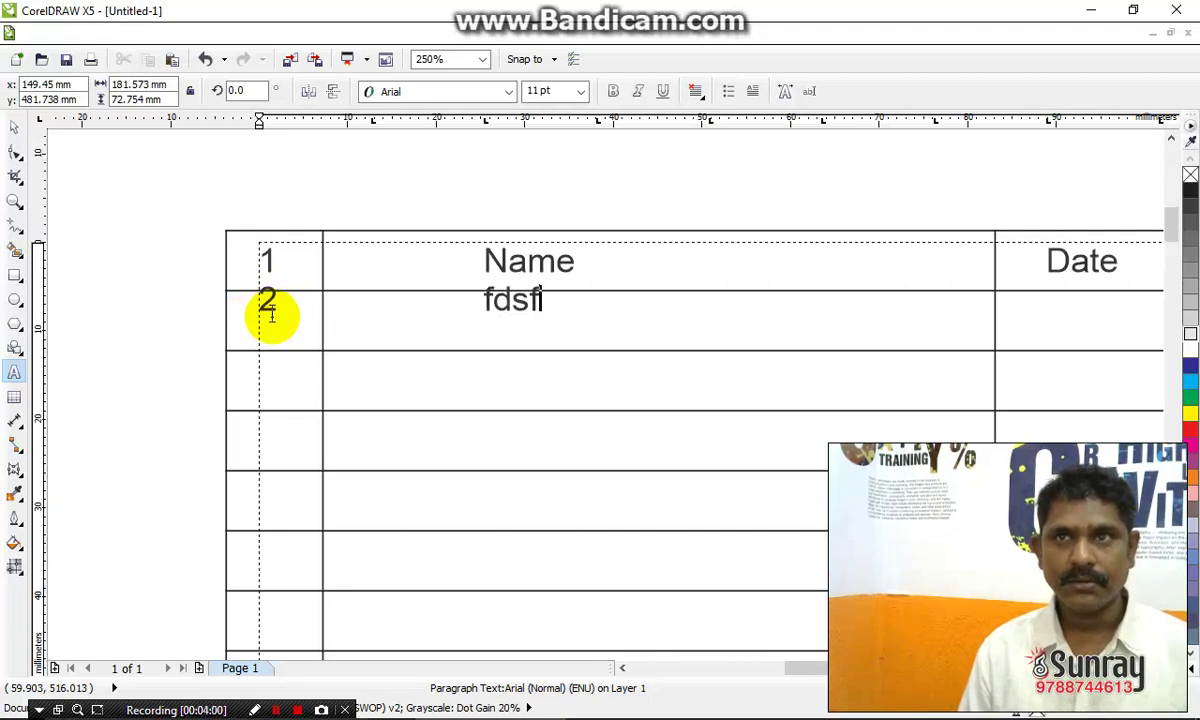
text(sfdsfds)
Replace the placeholder row text with name 'R Gopal', date 1212125 and amount 20
drag(482, 299, 745, 337)
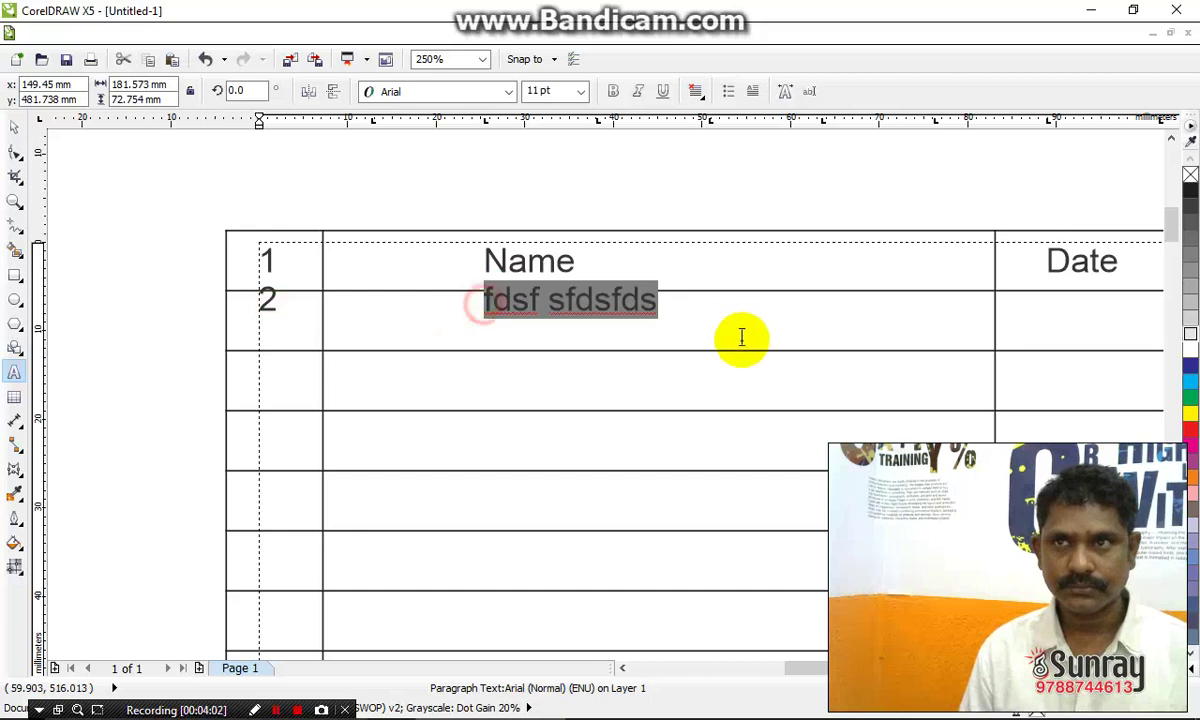
text(R)
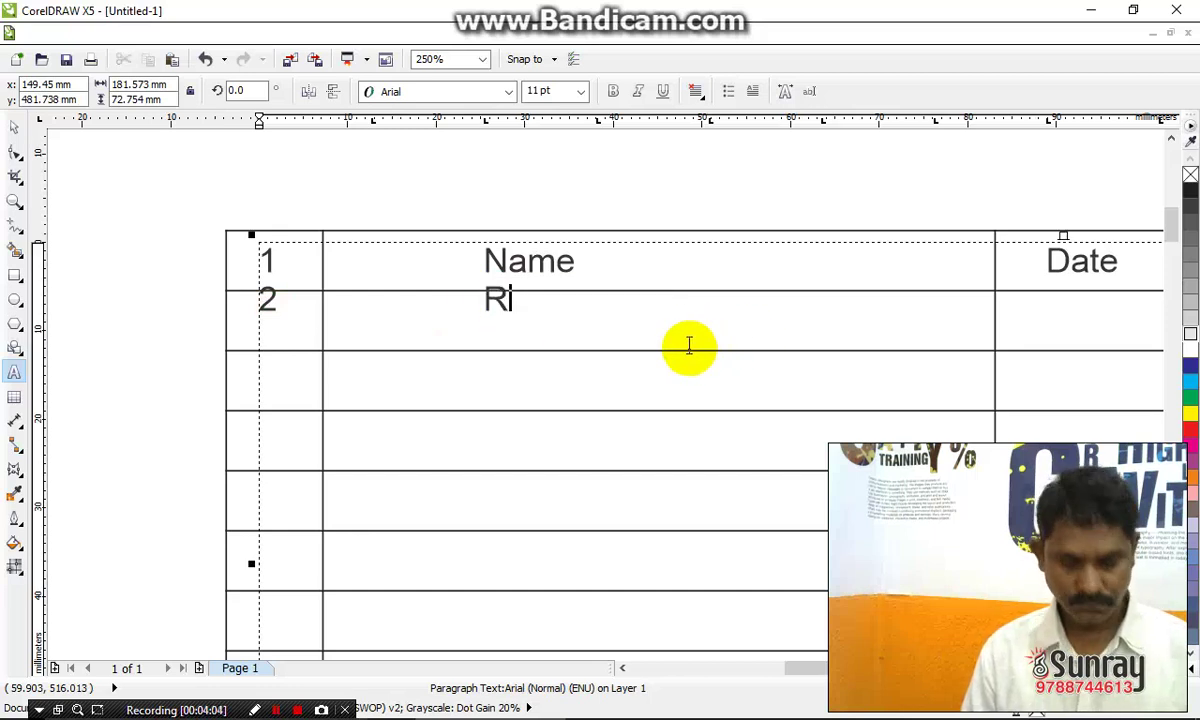
text( Gopal)
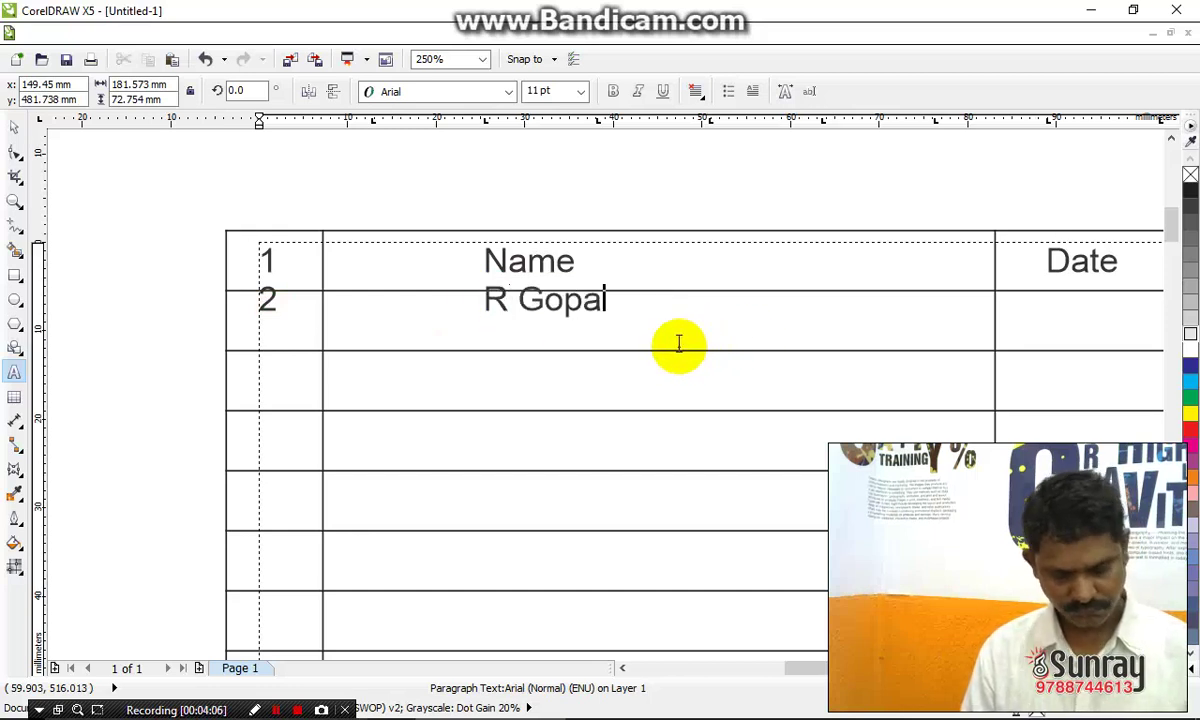
scroll(437, 348, down, 2)
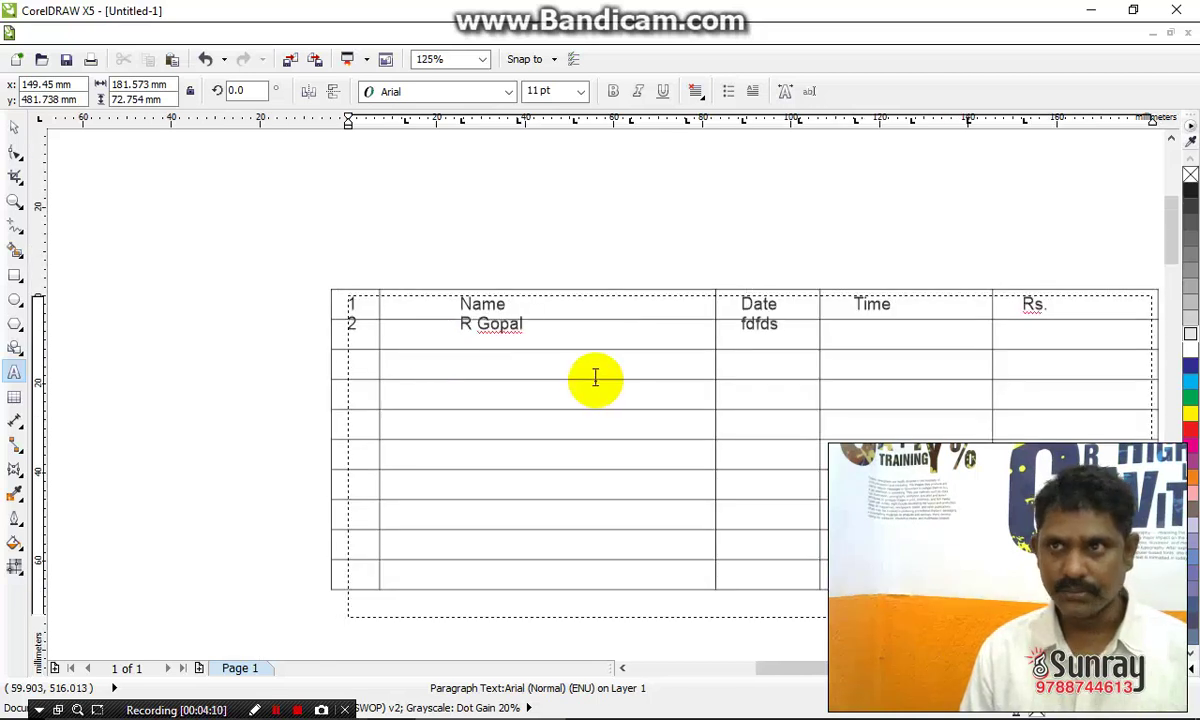
drag(782, 323, 737, 326)
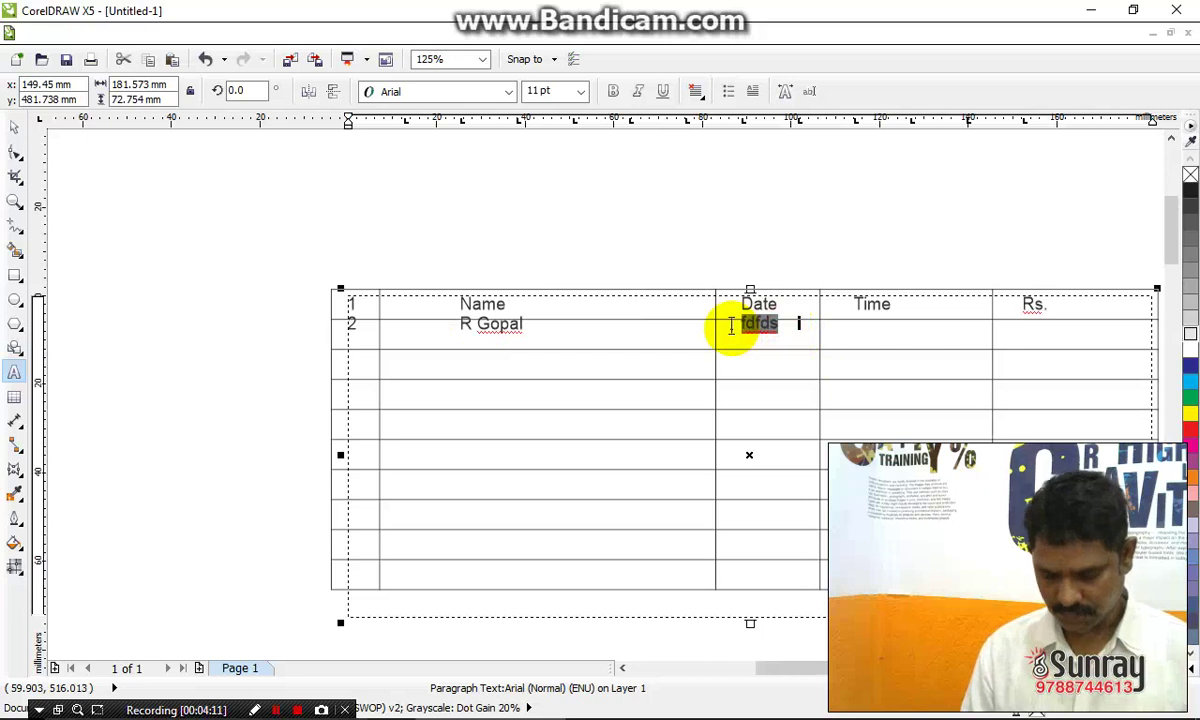
text(12121)
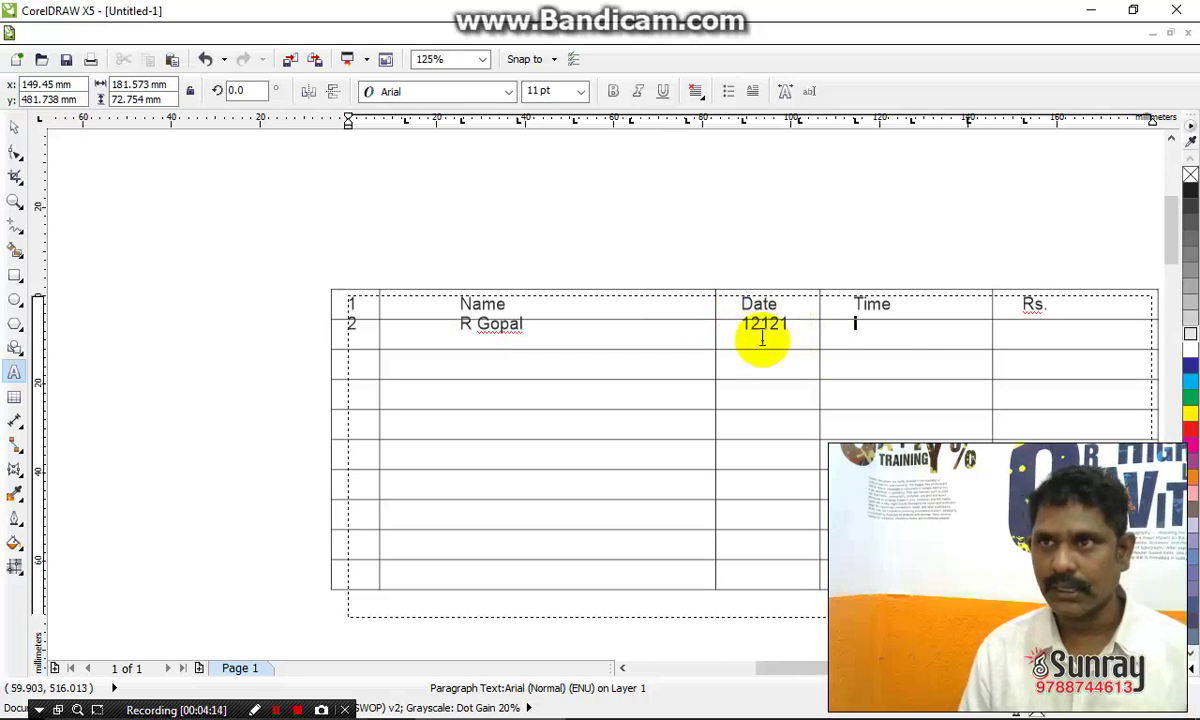
text(25 1000.00)
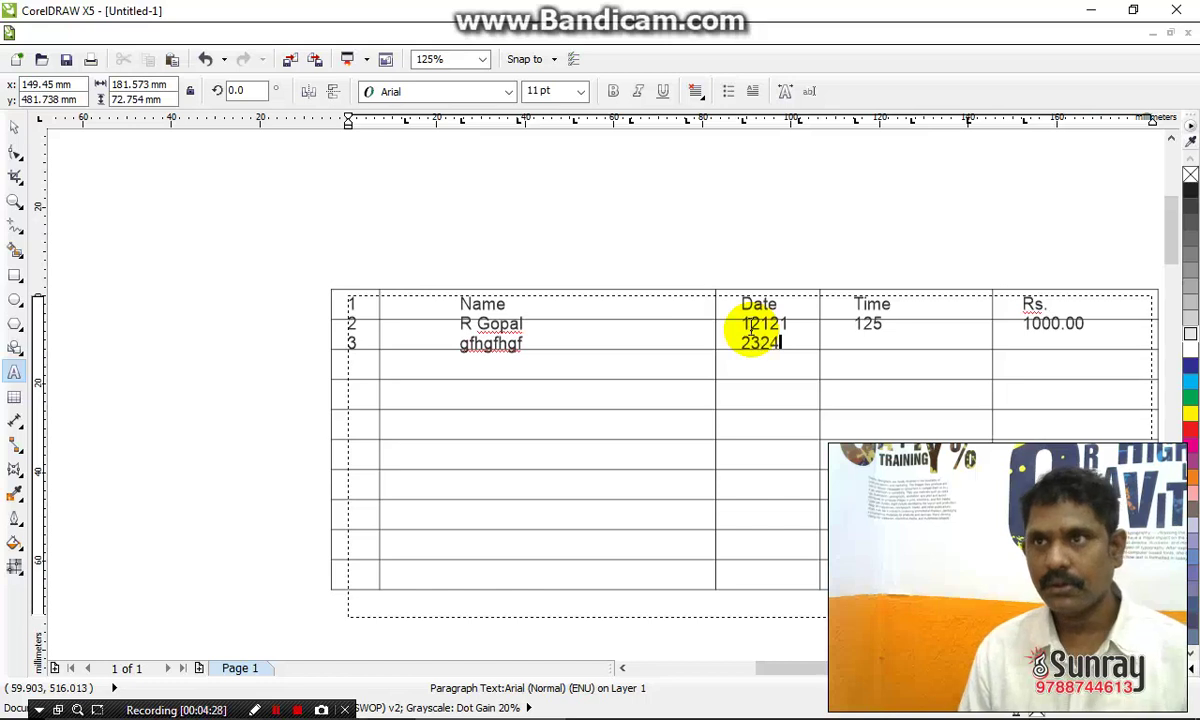
click(850, 337)
text(14)
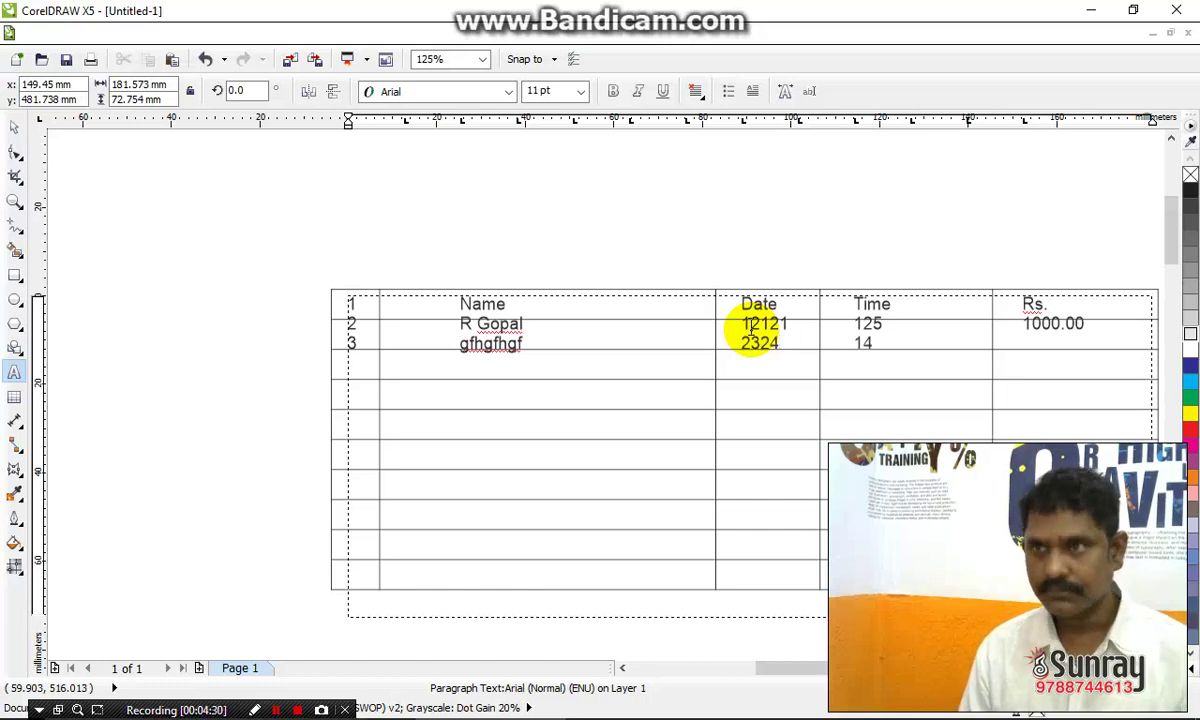
key(Tab)
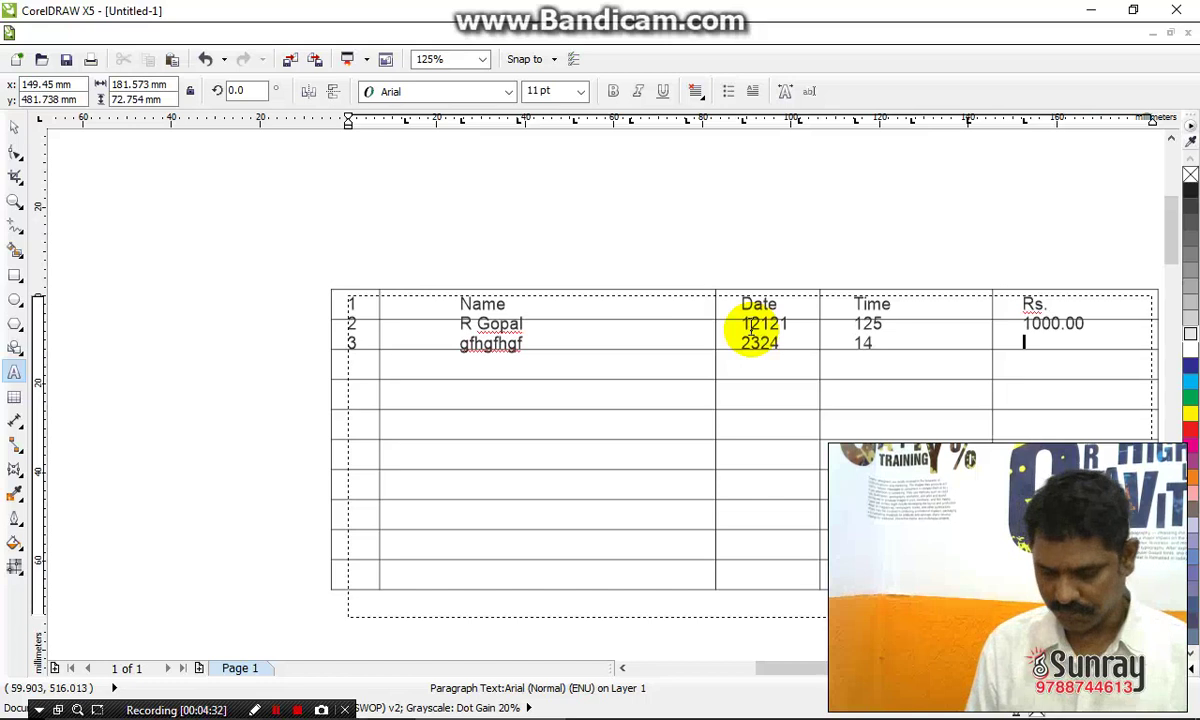
text(20)
key(Tab)
text(4)
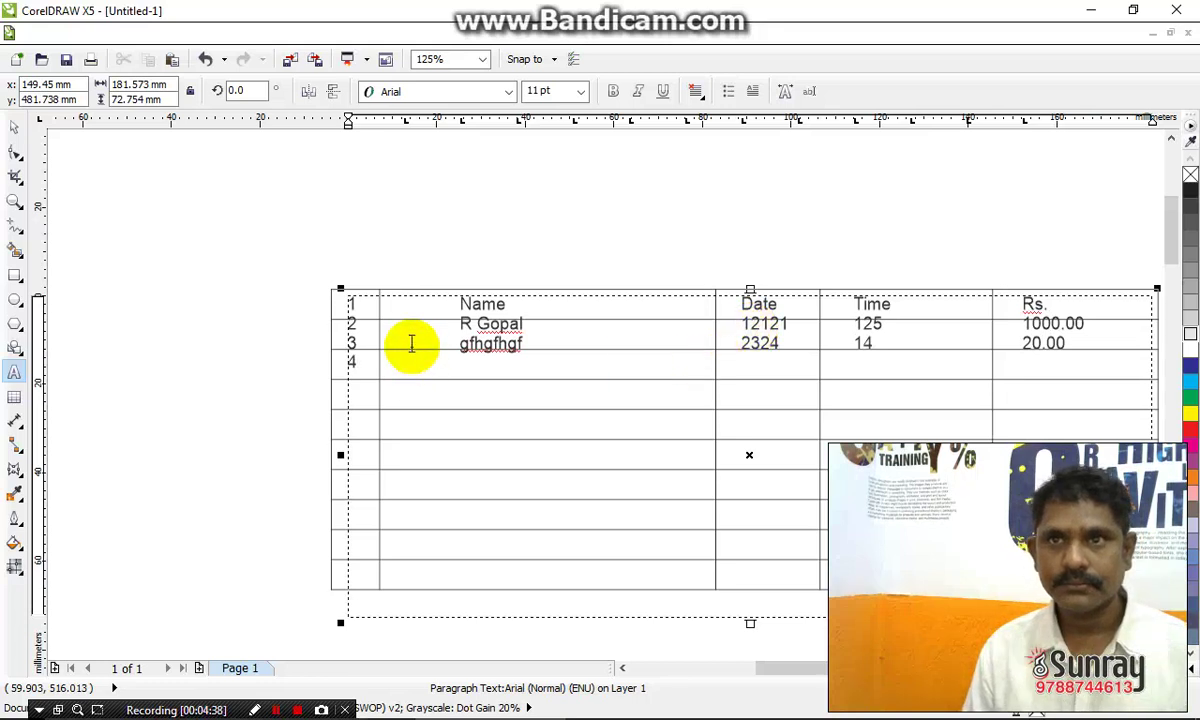
double_click(350, 305)
Head the first column 'S.no' and nudge the table text left into alignment
click(350, 305)
text(S.no)
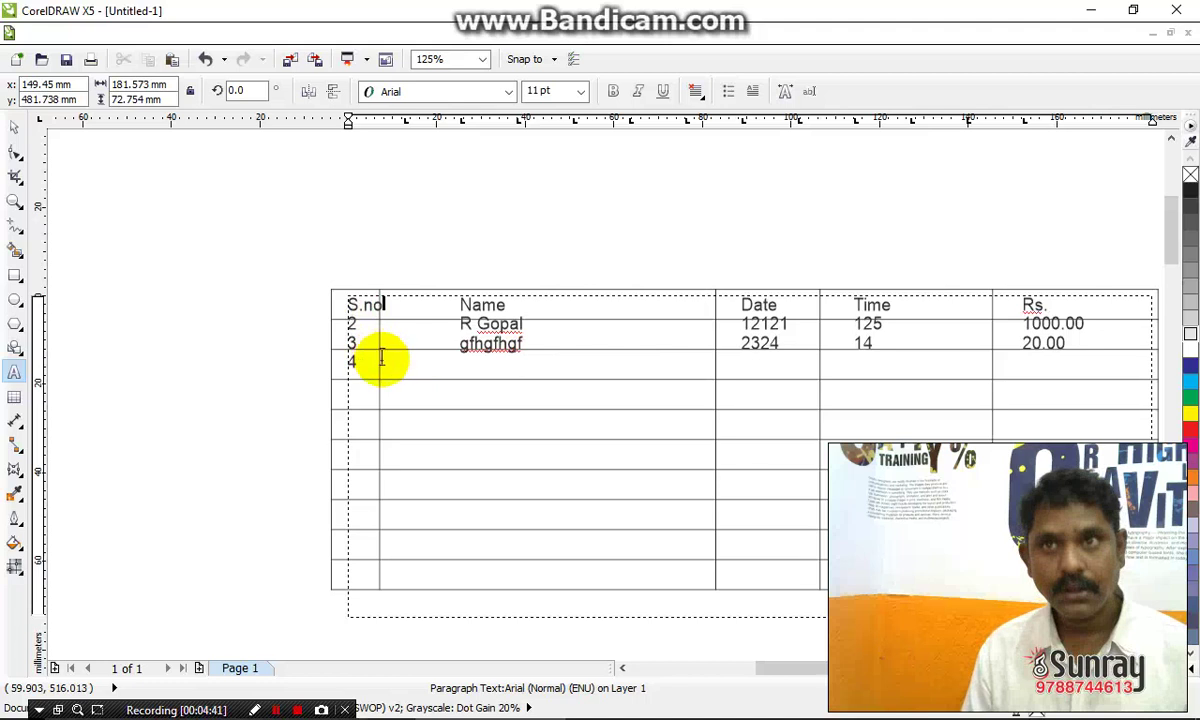
click(375, 316)
click(15, 127)
scroll(359, 262, up, 2)
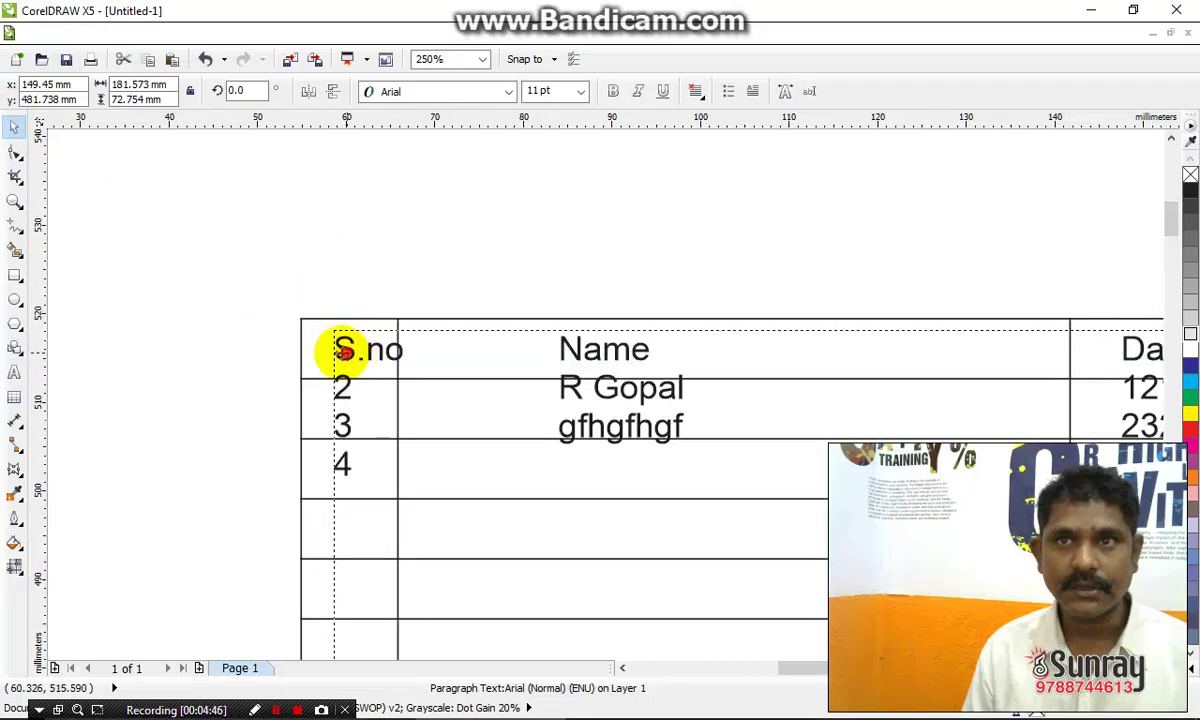
drag(360, 340, 346, 338)
Renumber the rows under S.no as 1, 2 and 3
double_click(328, 386)
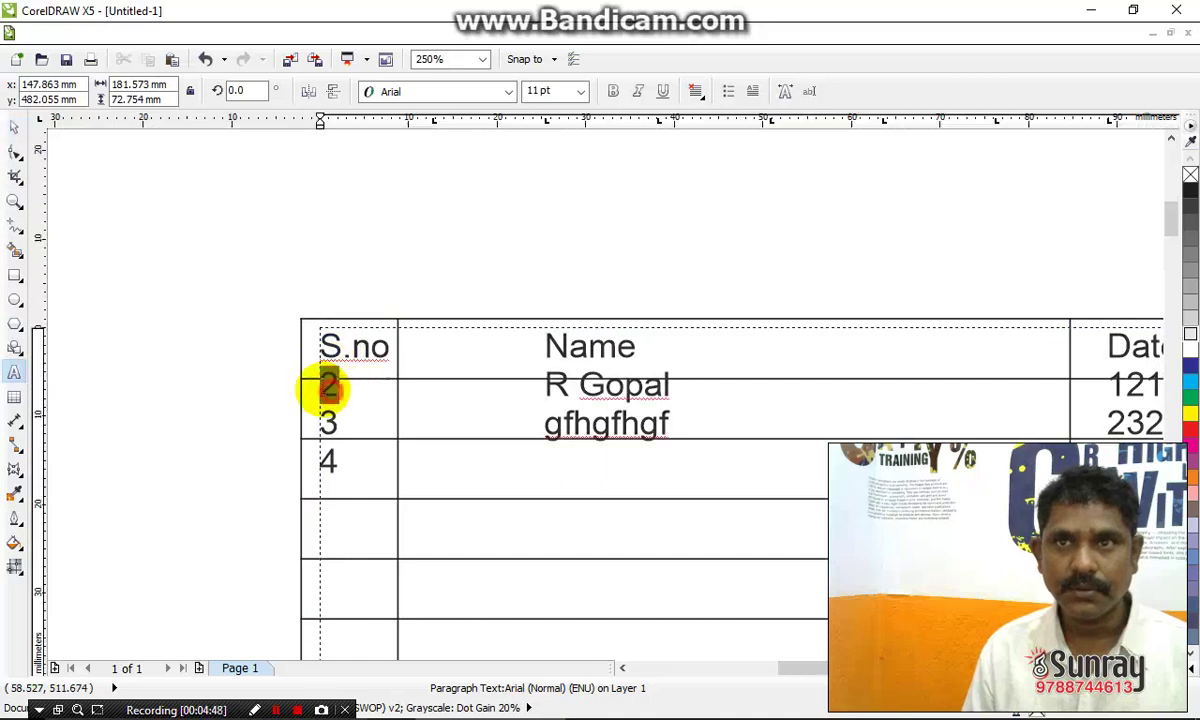
text(1)
double_click(335, 421)
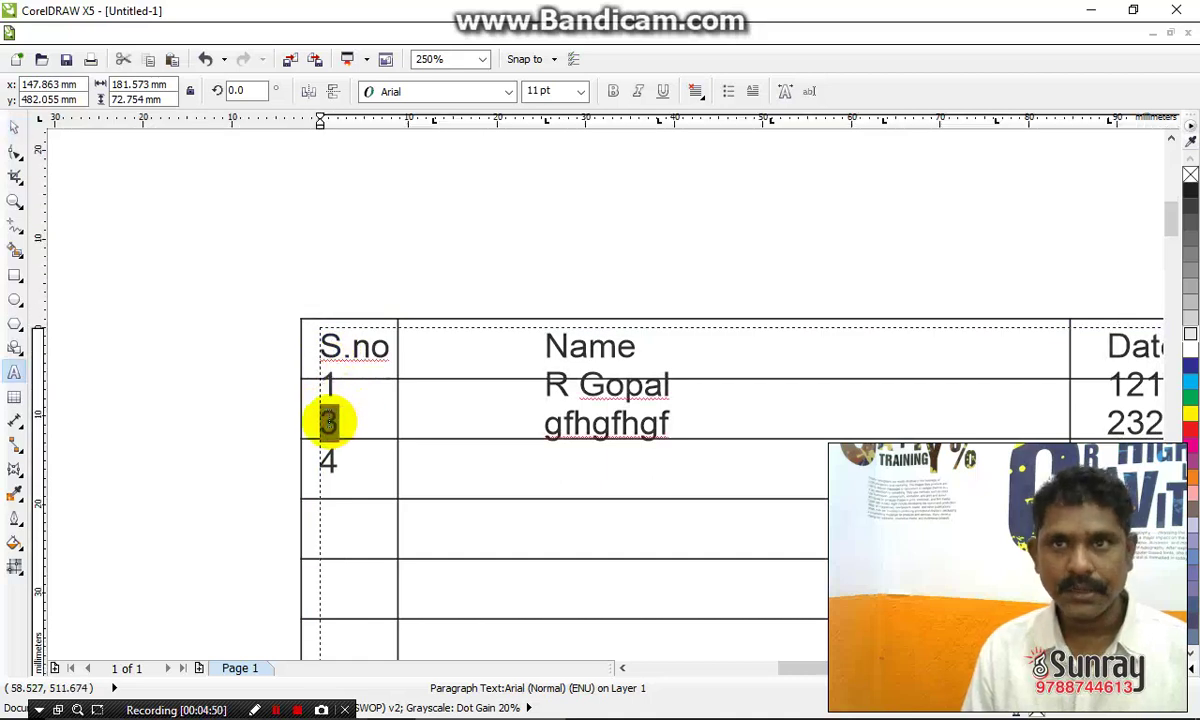
text(2)
double_click(330, 461)
text(3)
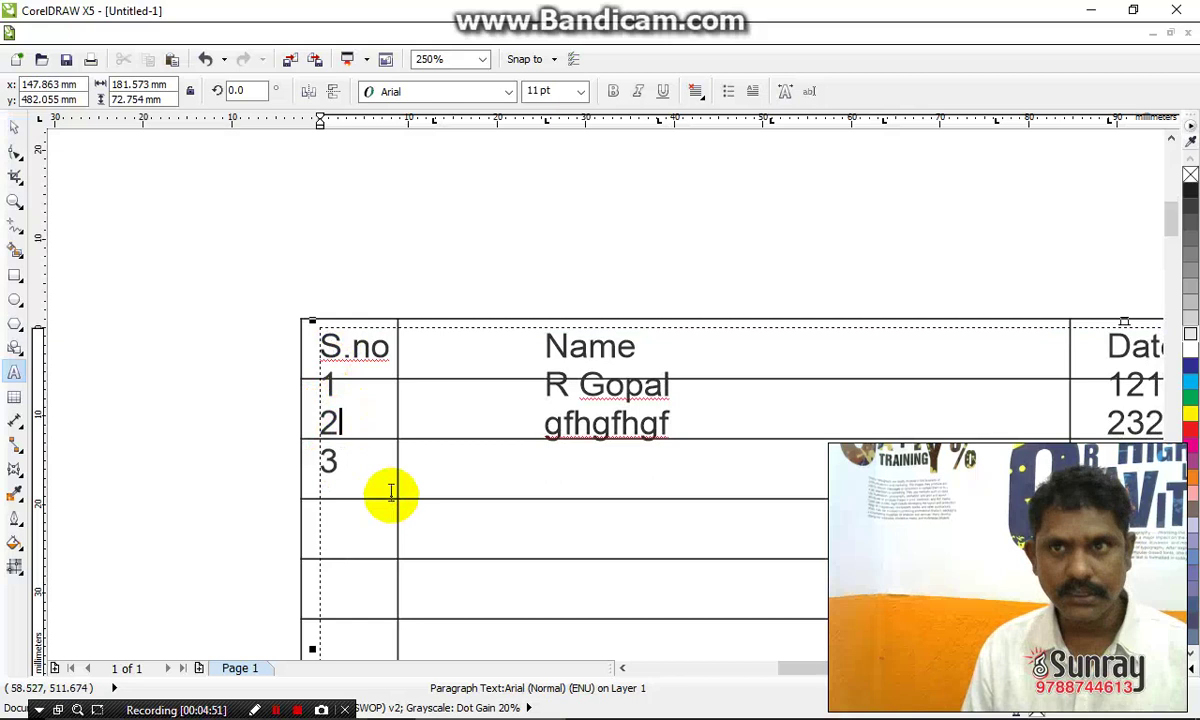
Complete the row 2 and 3 names as 'gfhgfhgfbgdfghdfgdf' and 'fjghfjhf dgdfg', then finish editing
key(Tab)
text(fjghfj)
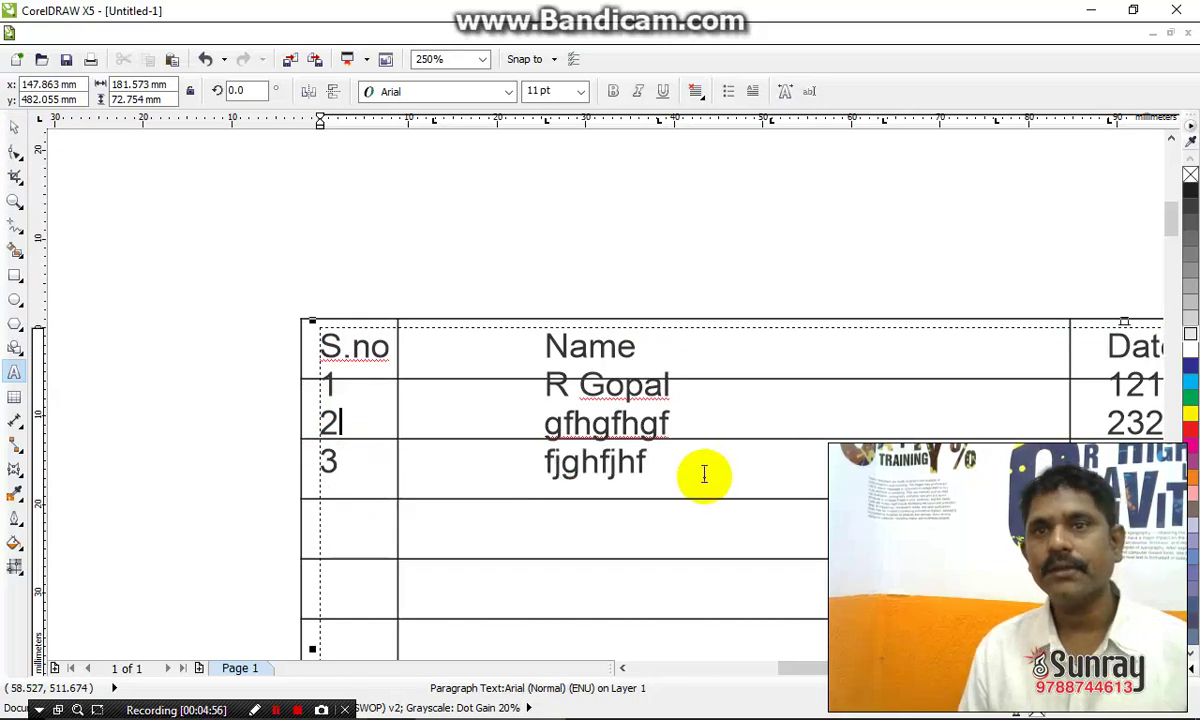
scroll(704, 474, down, 2)
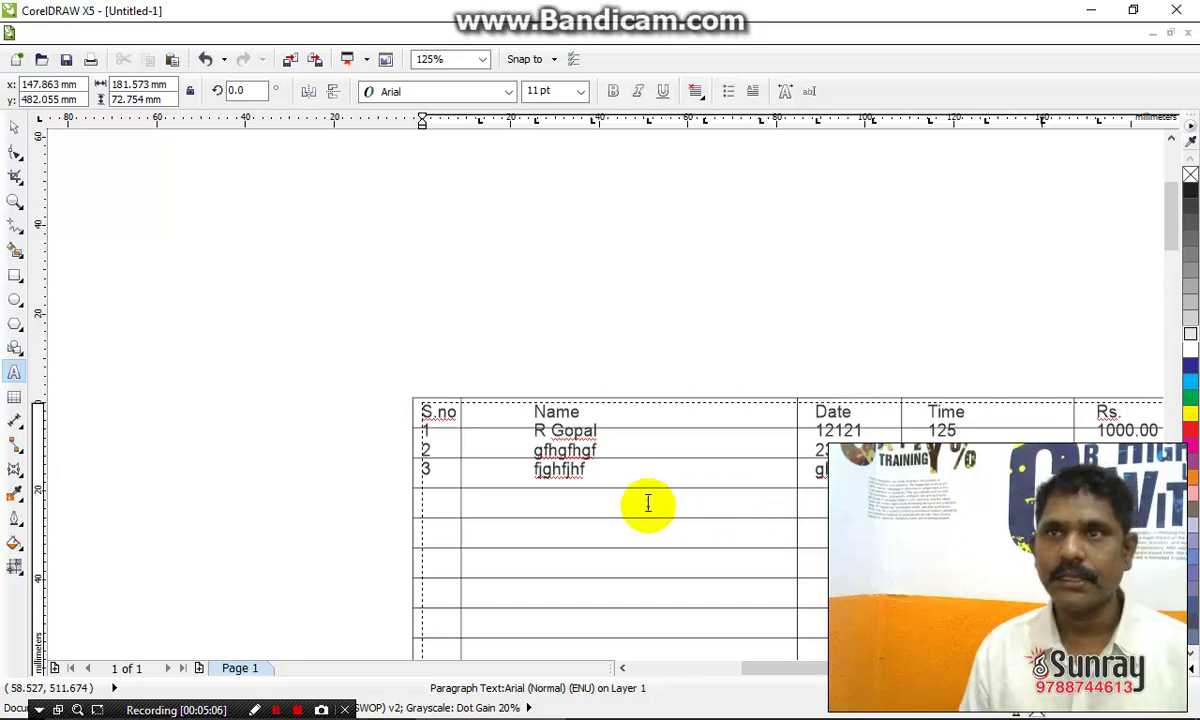
click(598, 450)
text(bgdfghdfgdf)
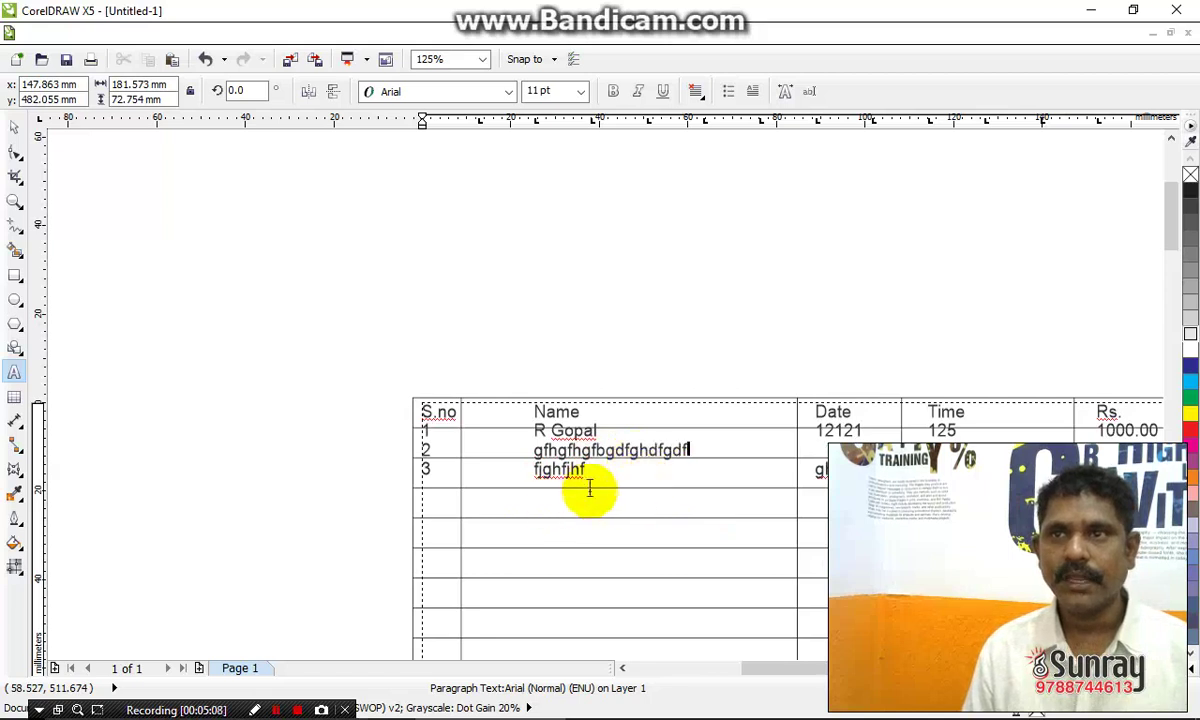
click(604, 473)
text(gdfg)
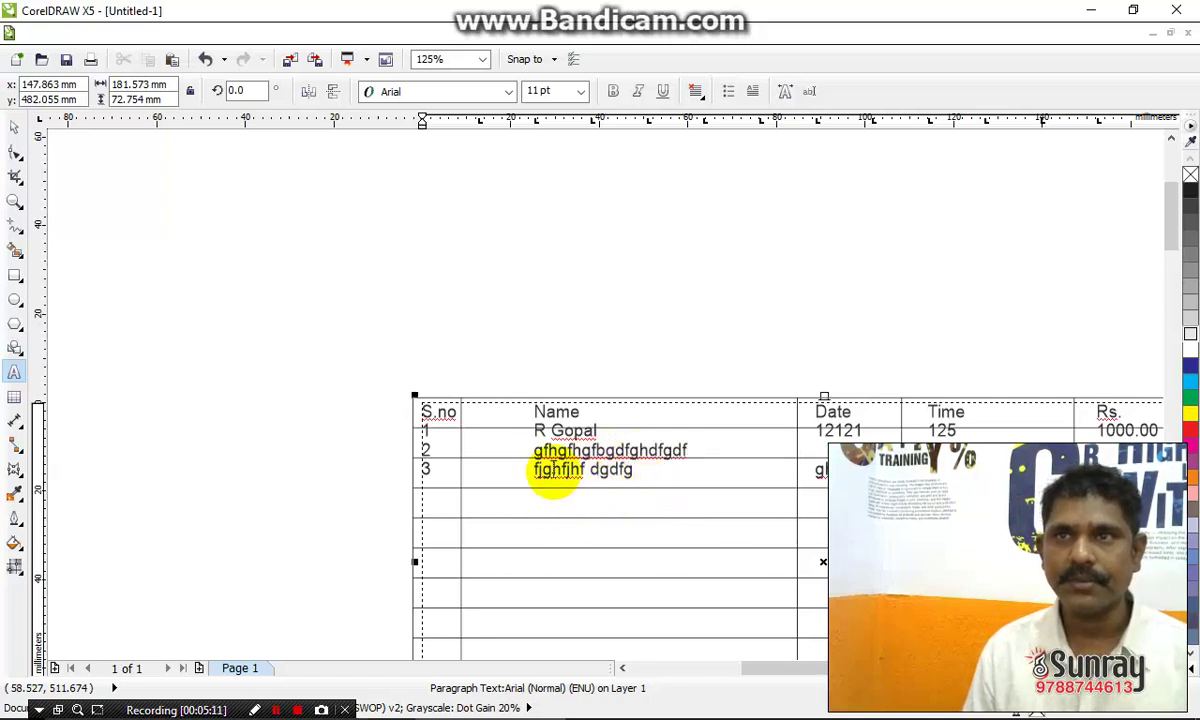
scroll(548, 462, up, 1)
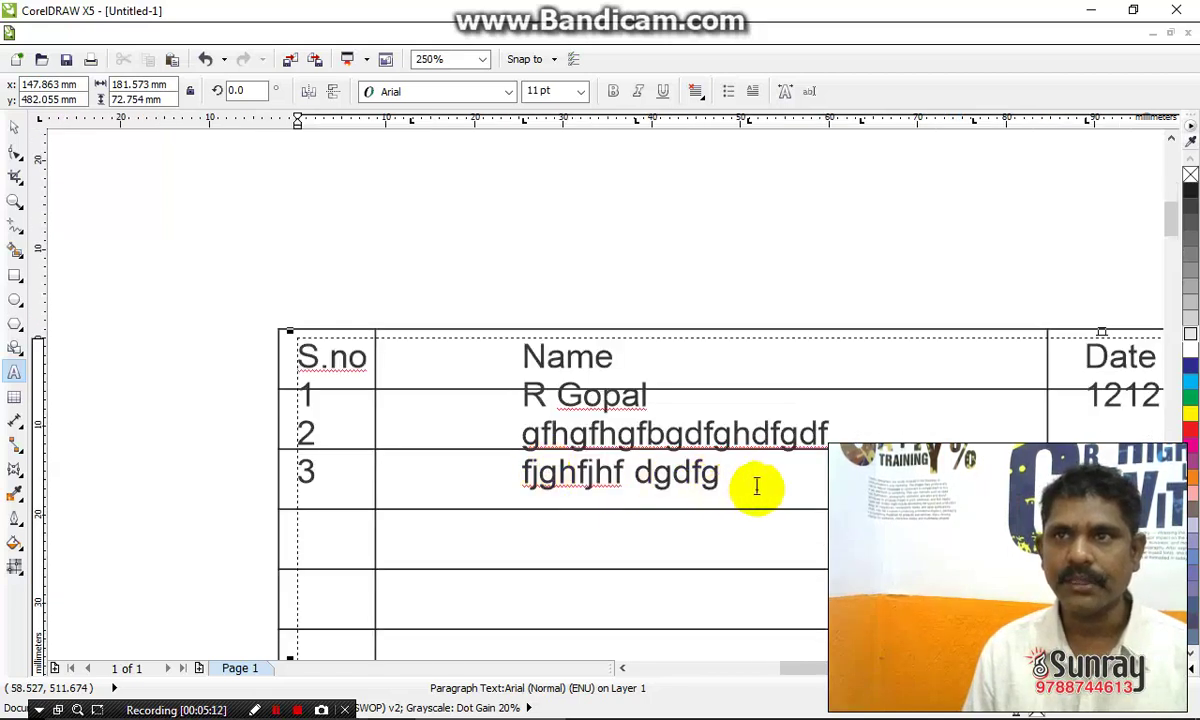
click(351, 425)
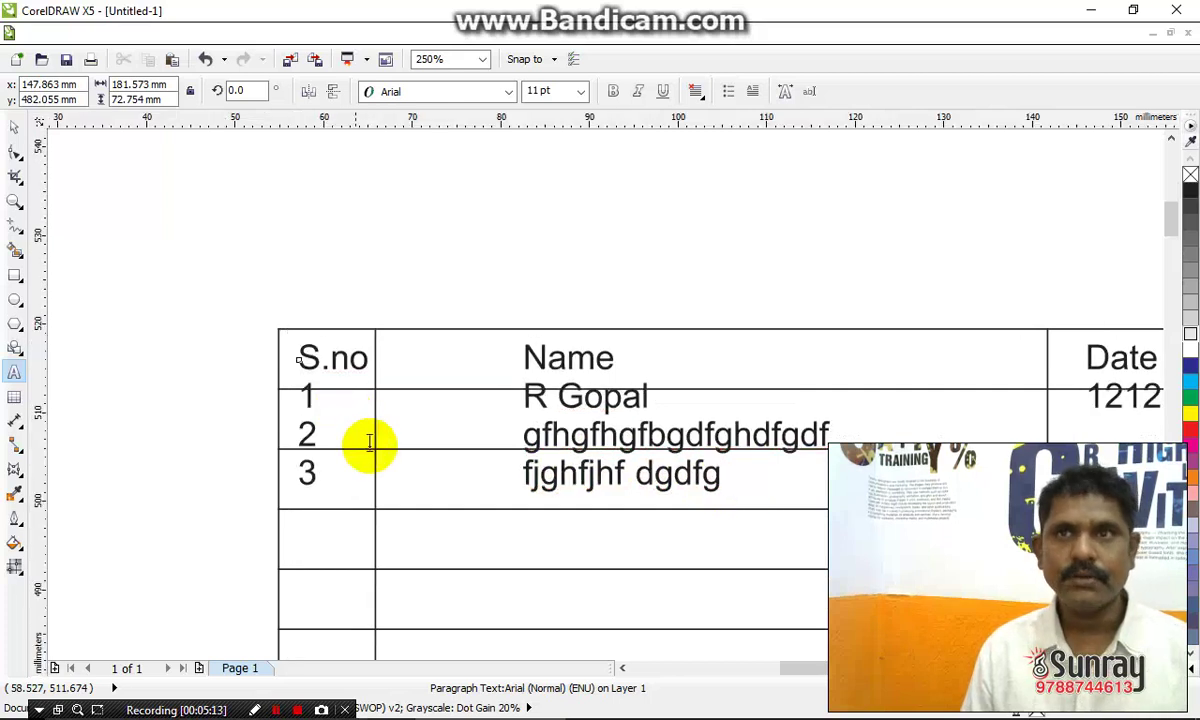
click(14, 126)
click(139, 163)
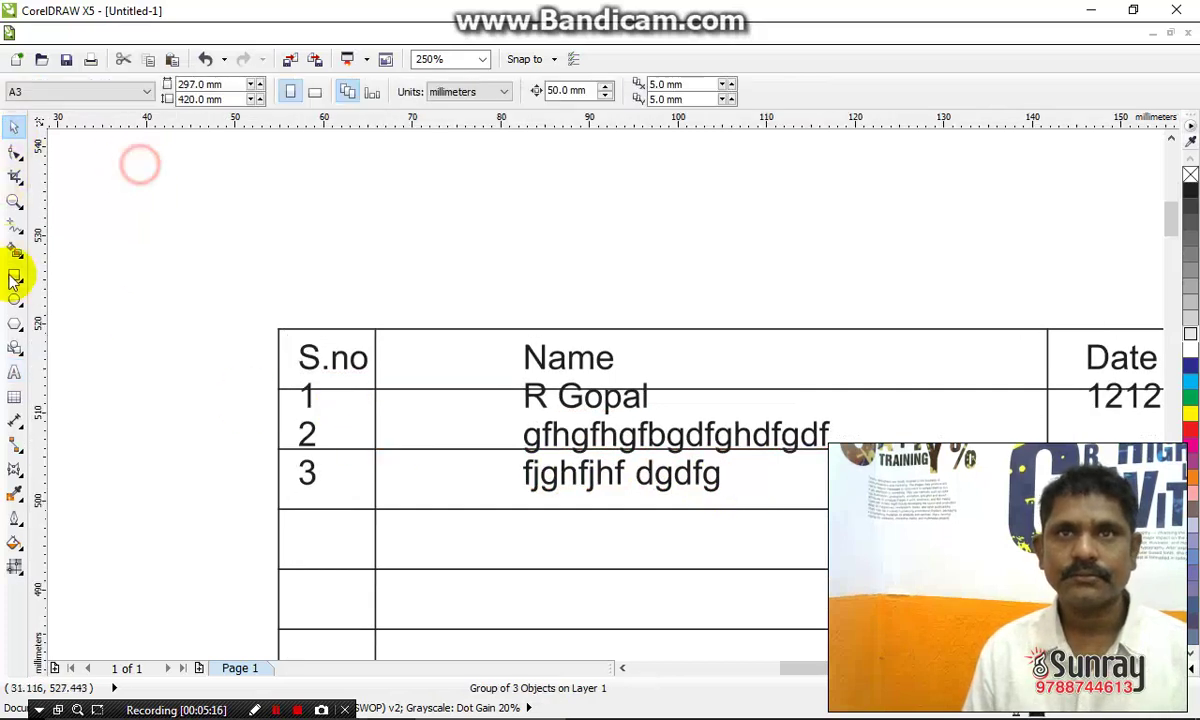
Enter the table text and select it from S.no downward
click(14, 372)
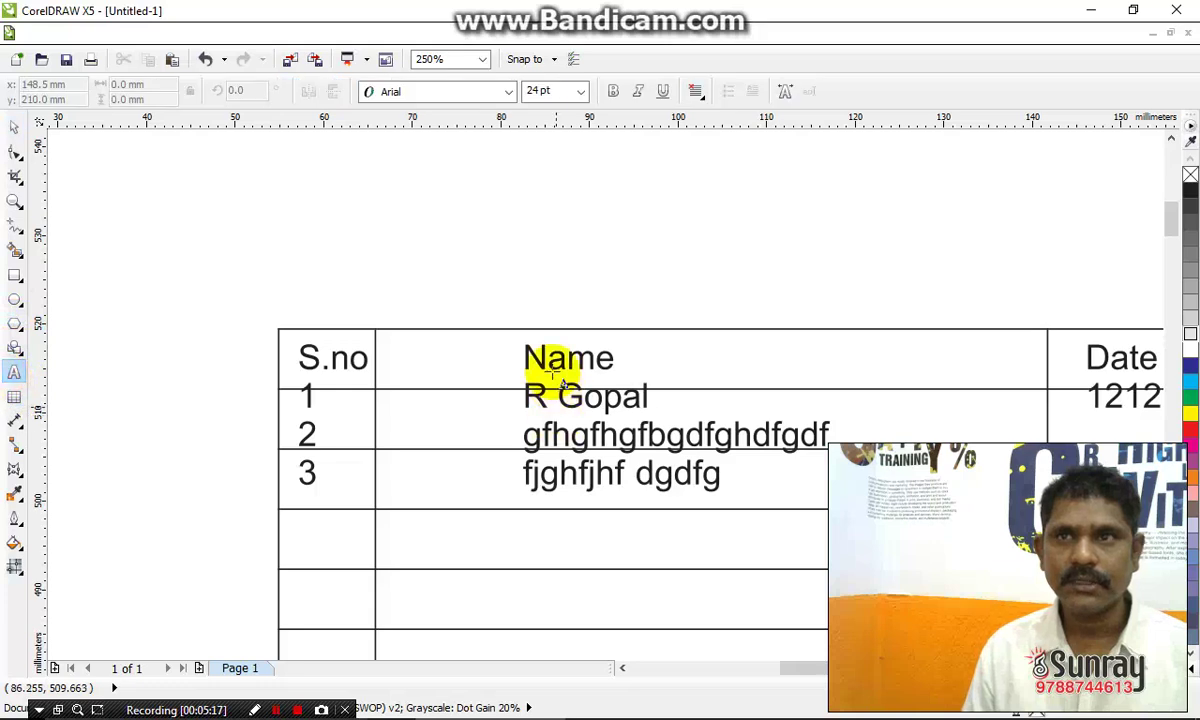
click(555, 380)
click(14, 126)
click(174, 241)
click(347, 362)
double_click(347, 362)
mouse_move(300, 354)
mouse_down()
mouse_move(648, 484)
mouse_move(471, 431)
mouse_up()
scroll(480, 430, down, 2)
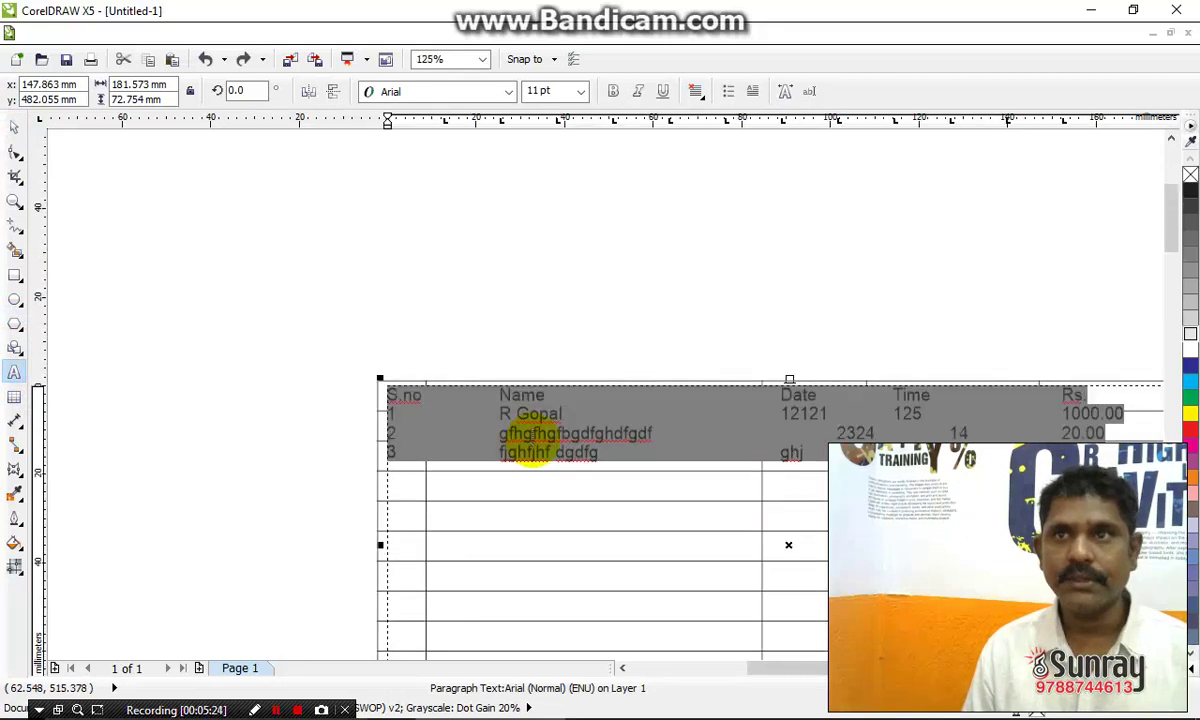
scroll(529, 283, up, 2)
scroll(466, 281, up, 2)
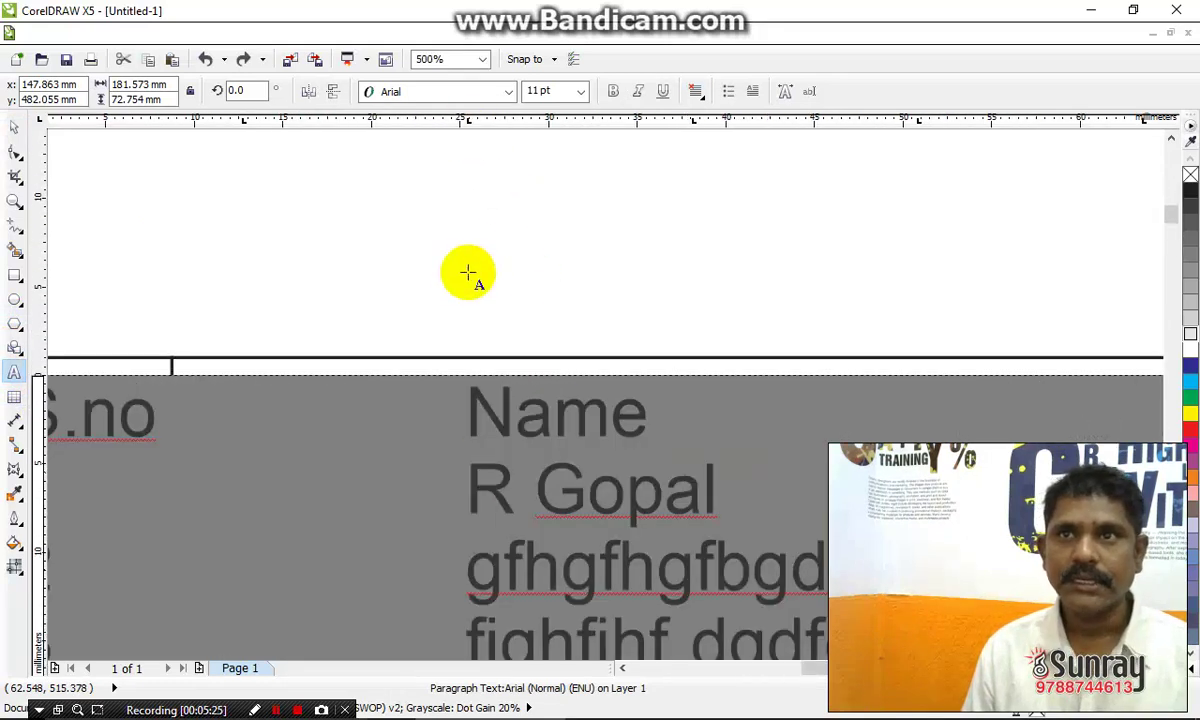
Add a centre tab stop and drag it right so names centre under the Name heading
right_click(469, 124)
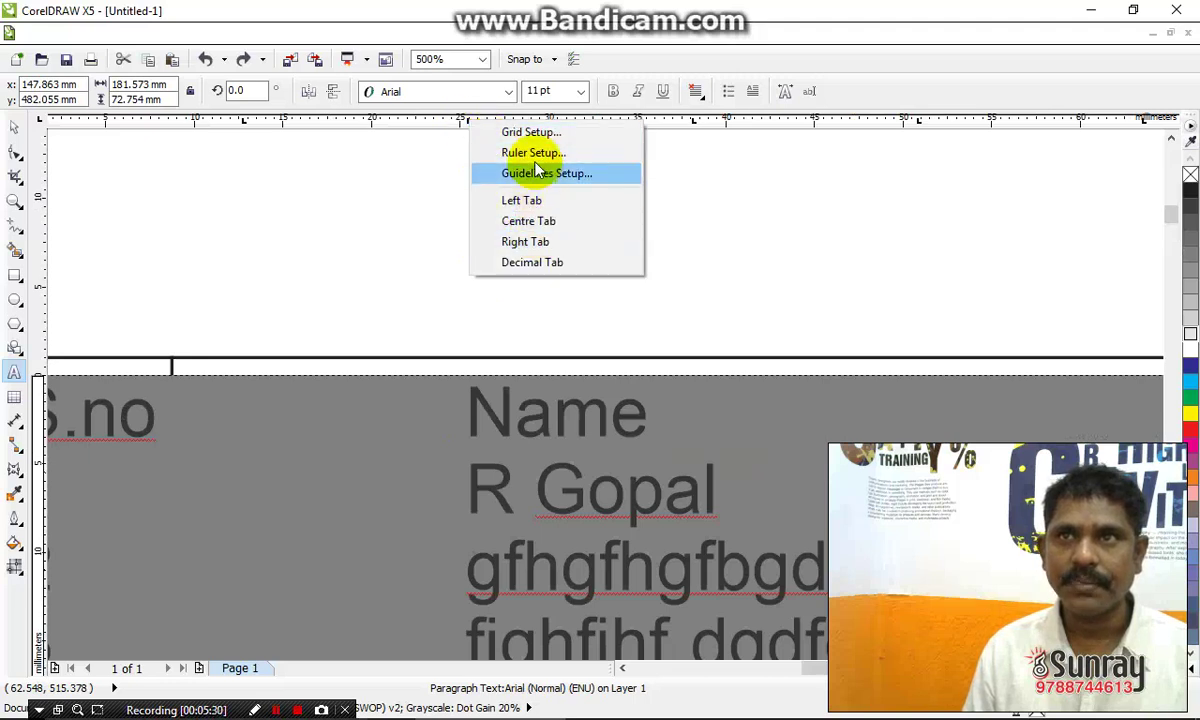
click(530, 221)
scroll(532, 220, down, 2)
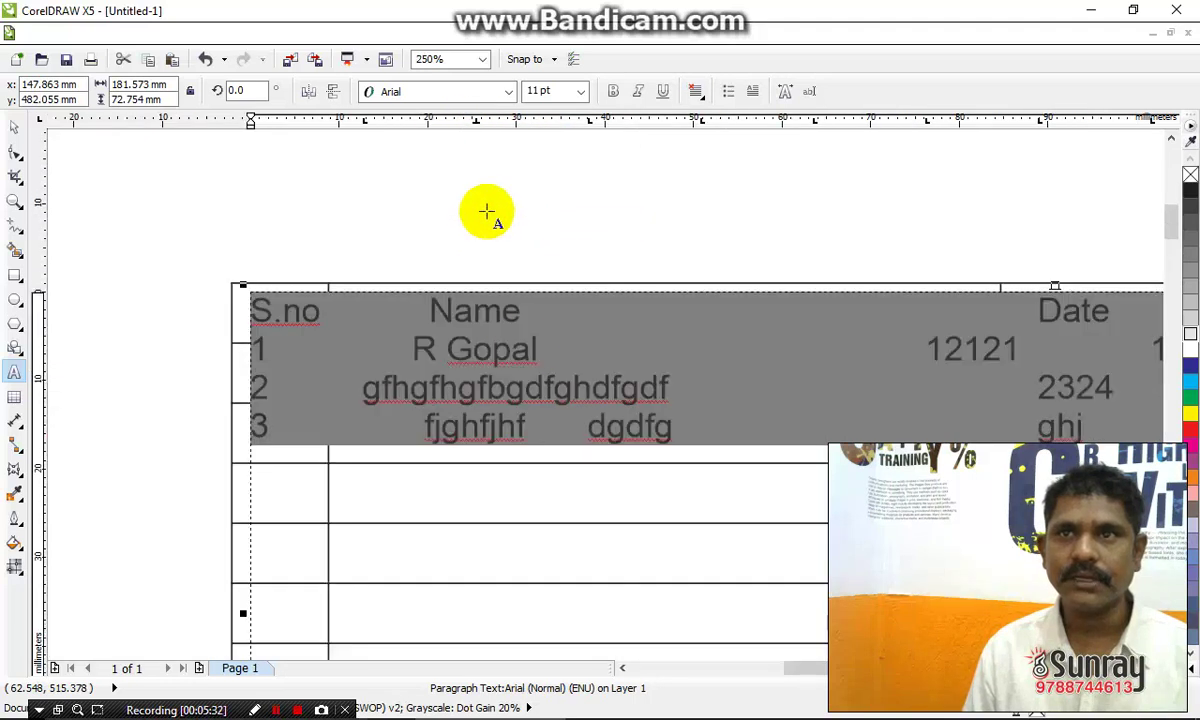
drag(477, 122, 588, 120)
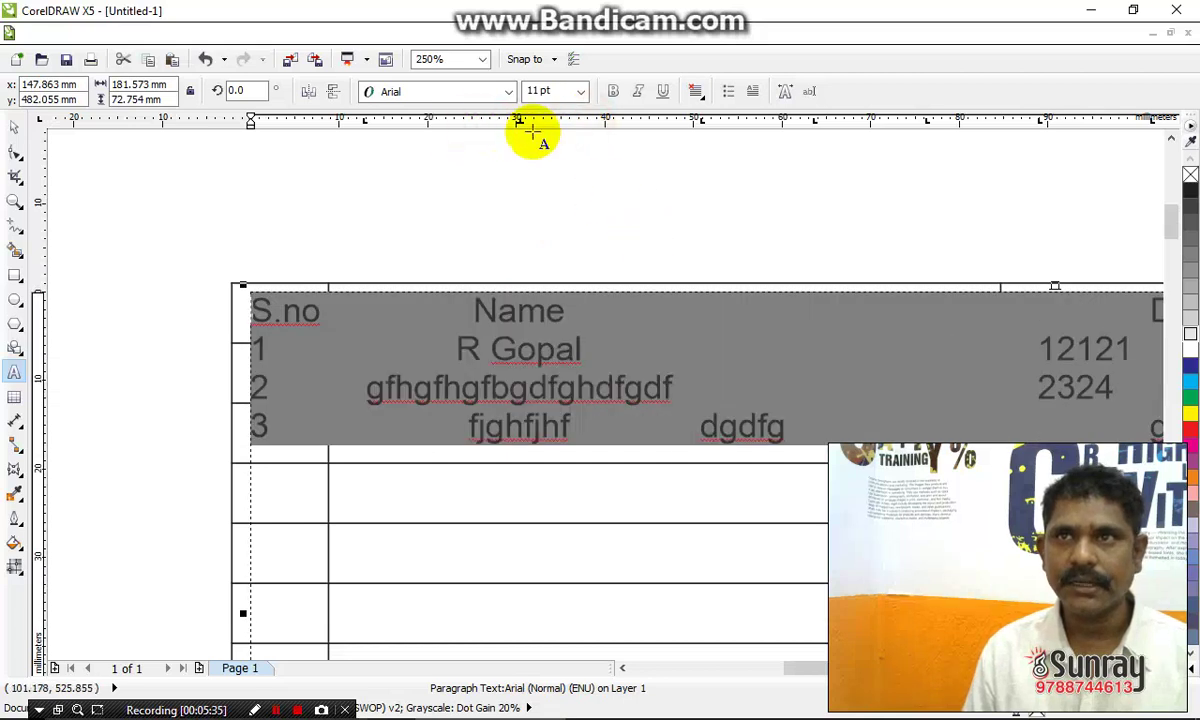
drag(517, 122, 620, 126)
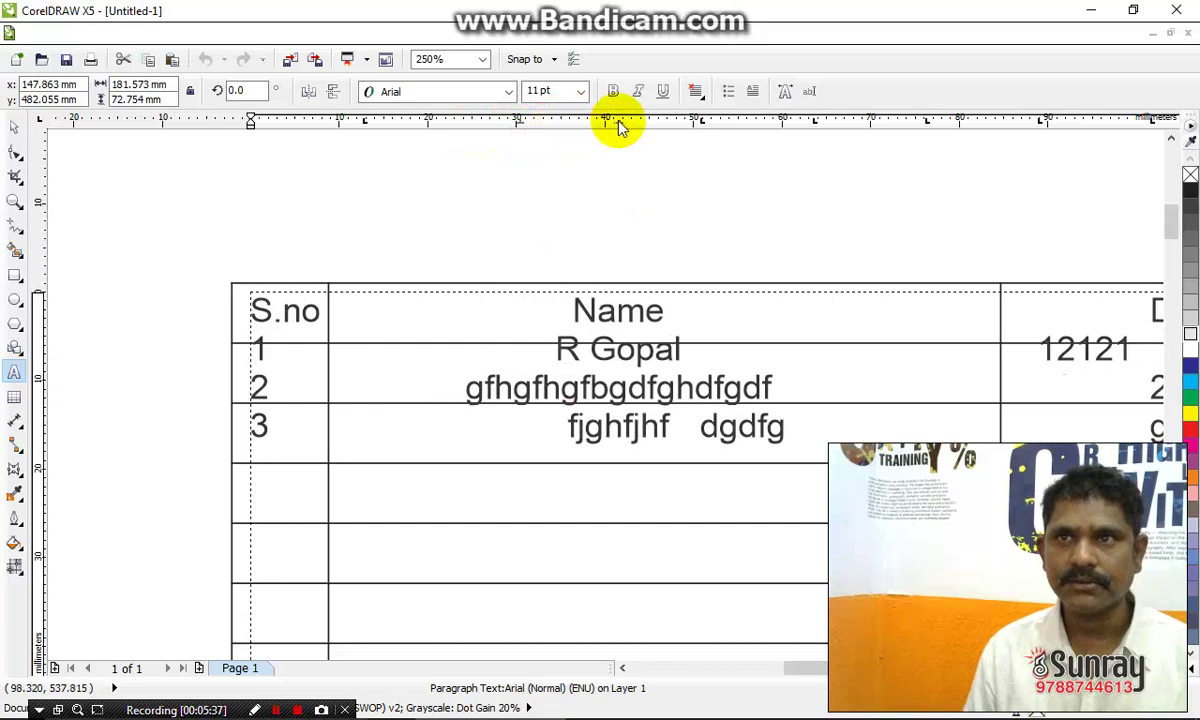
key(ctrl+a)
key(F3)
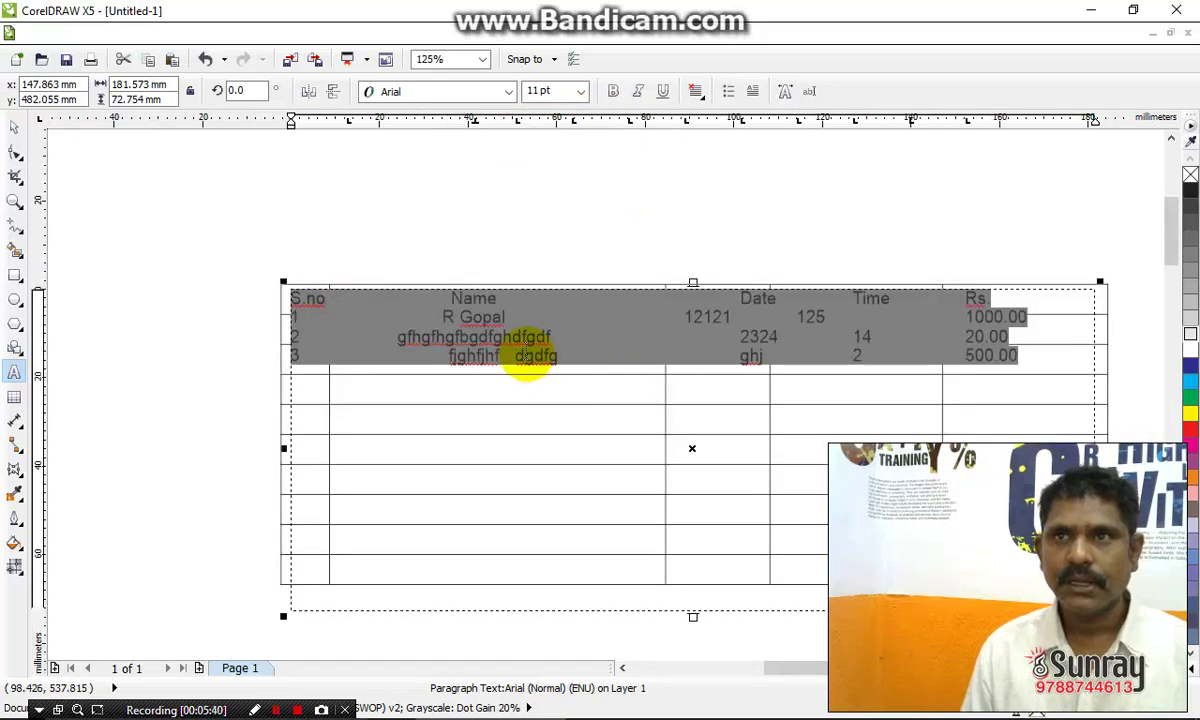
Insert tabs in rows 3 and 2, pushing 125 and the time values into their columns
click(519, 354)
key(Tab)
key(Tab)
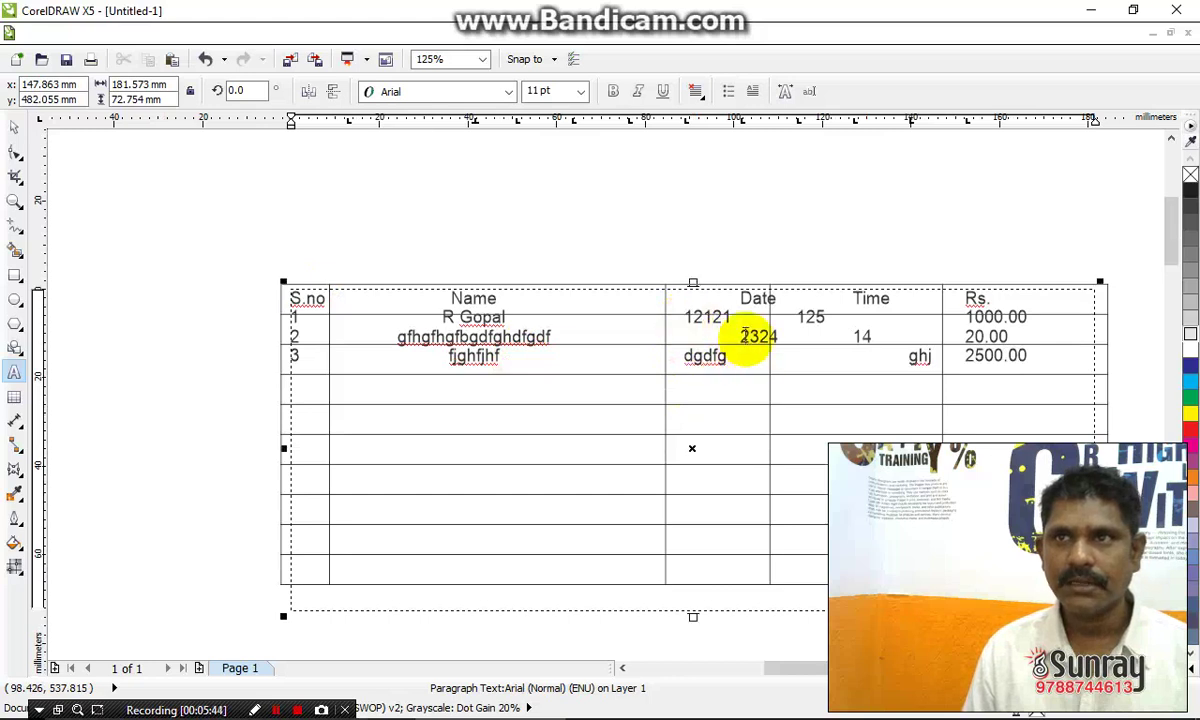
click(831, 319)
click(798, 317)
key(Tab)
click(805, 337)
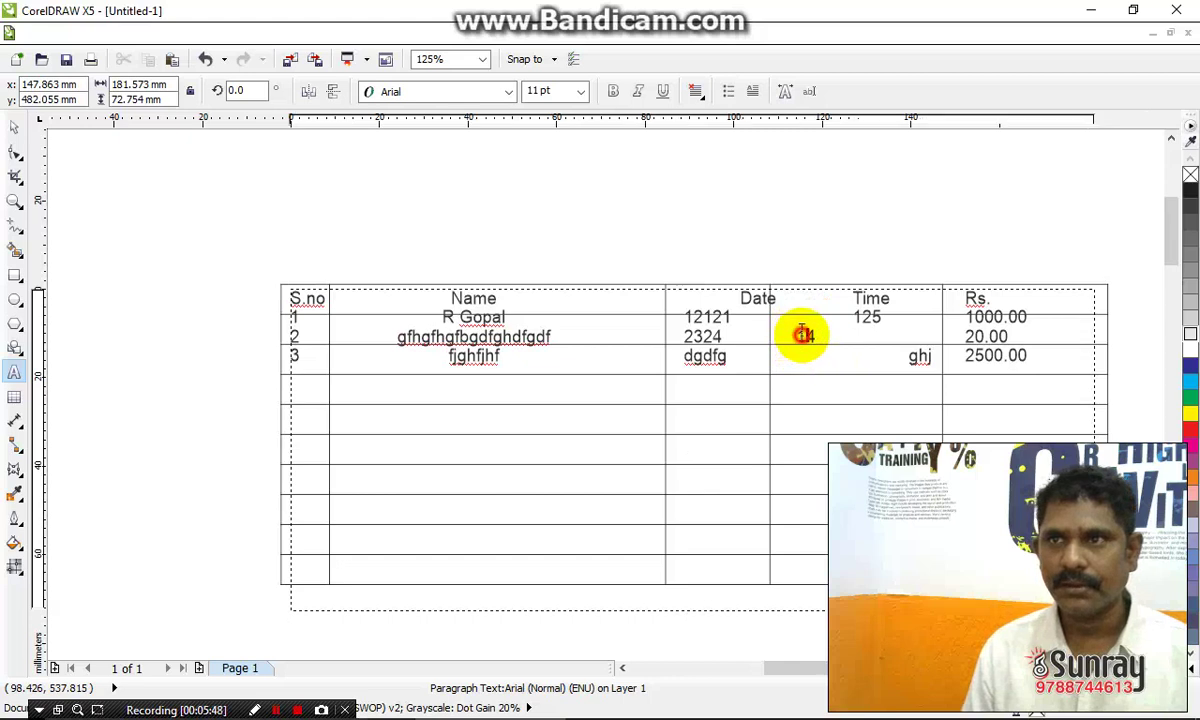
key(Tab)
Fix the tabs before the Date and Time headings and pull ghj back under Time
click(740, 298)
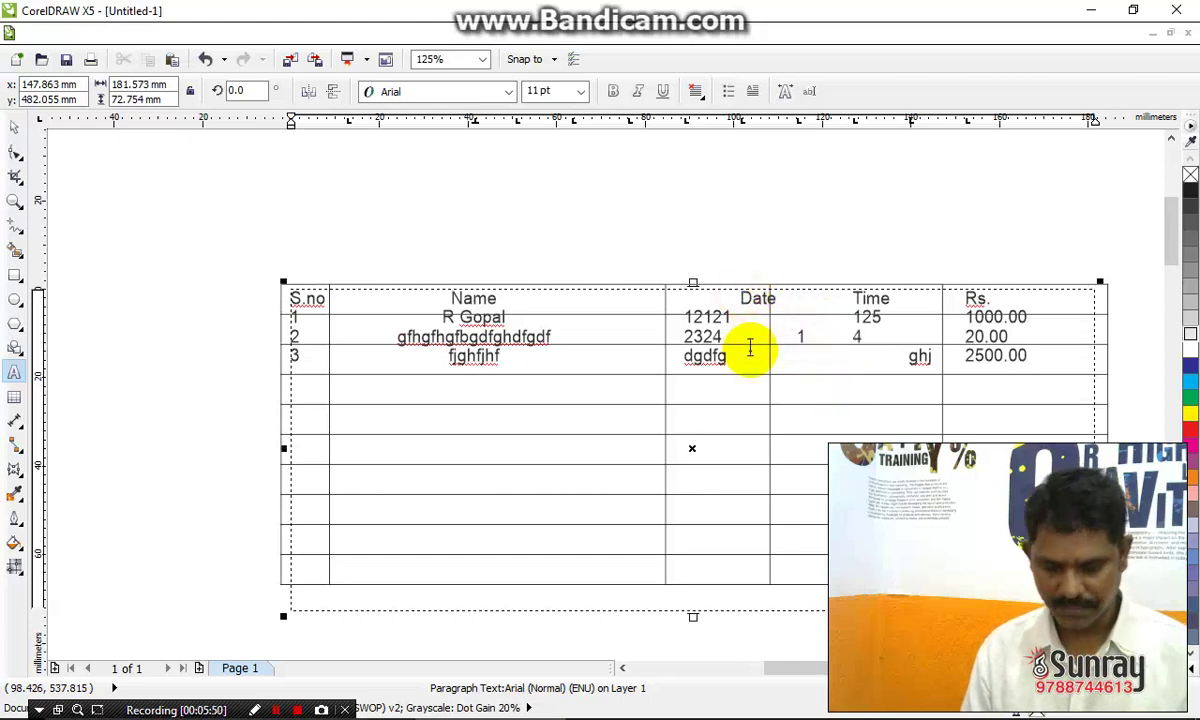
key(BackSpace)
click(796, 298)
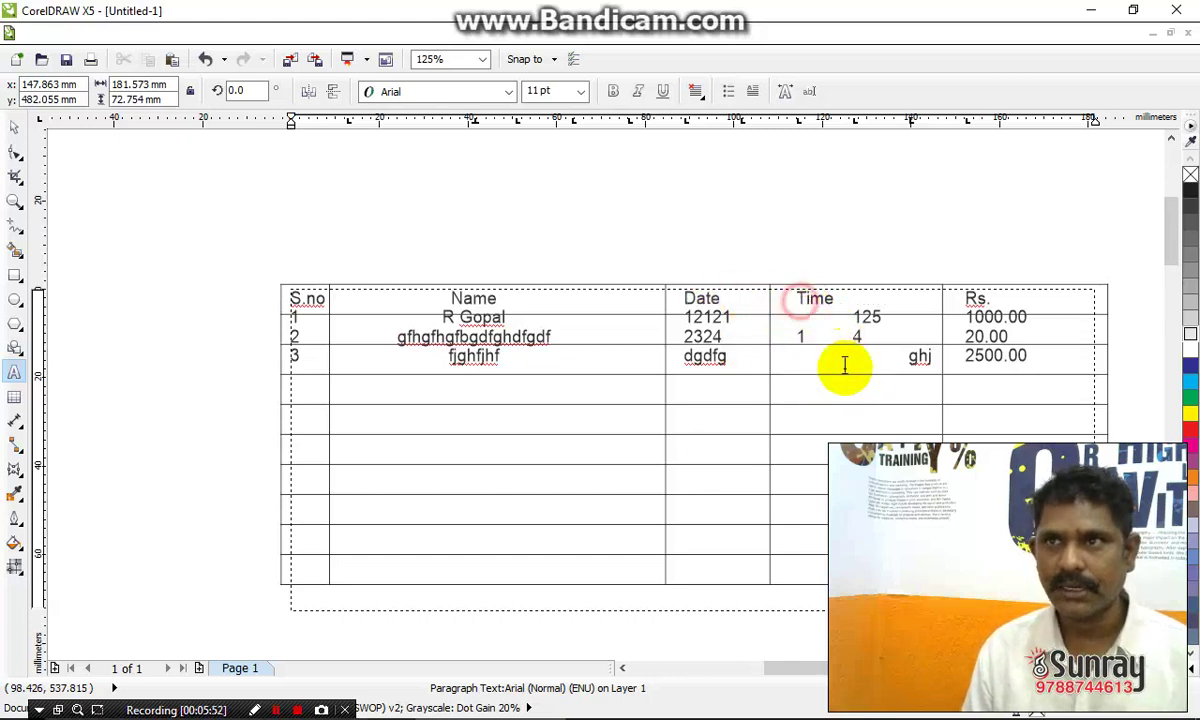
key(Tab)
click(901, 353)
key(BackSpace)
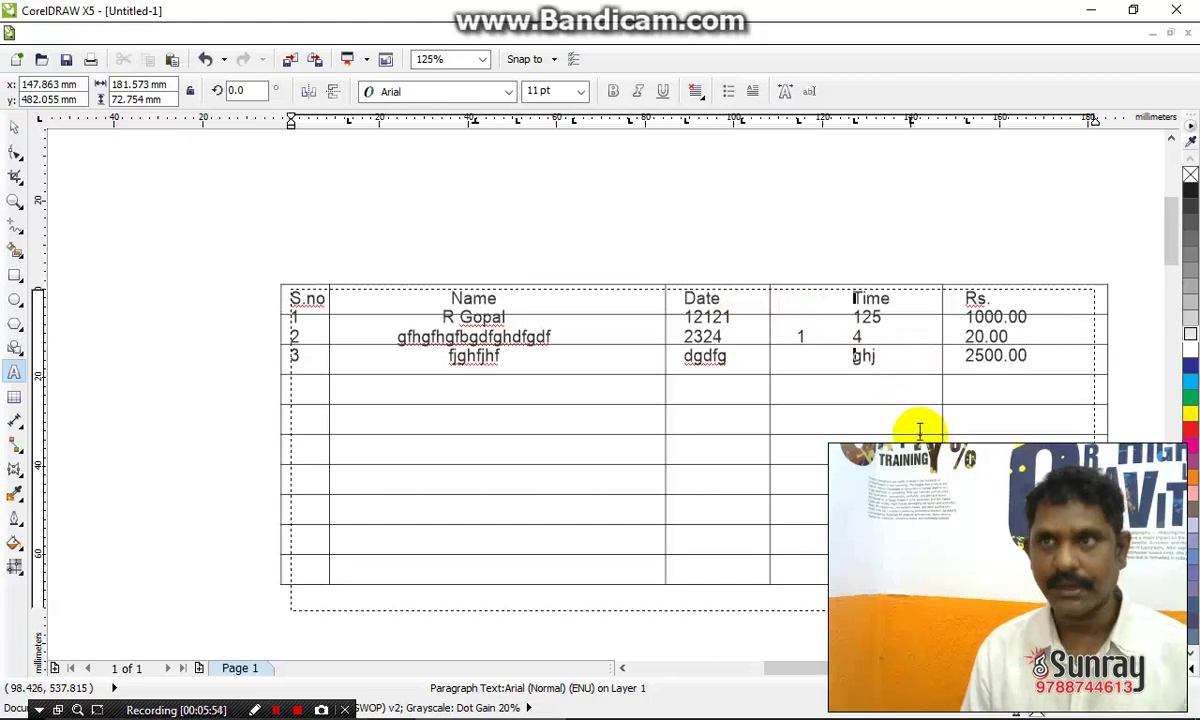
Correct row 2 so 23241 sits under Date, 4 under Time and 20.00 under Rs
click(801, 337)
key(BackSpace)
text(1)
key(Tab)
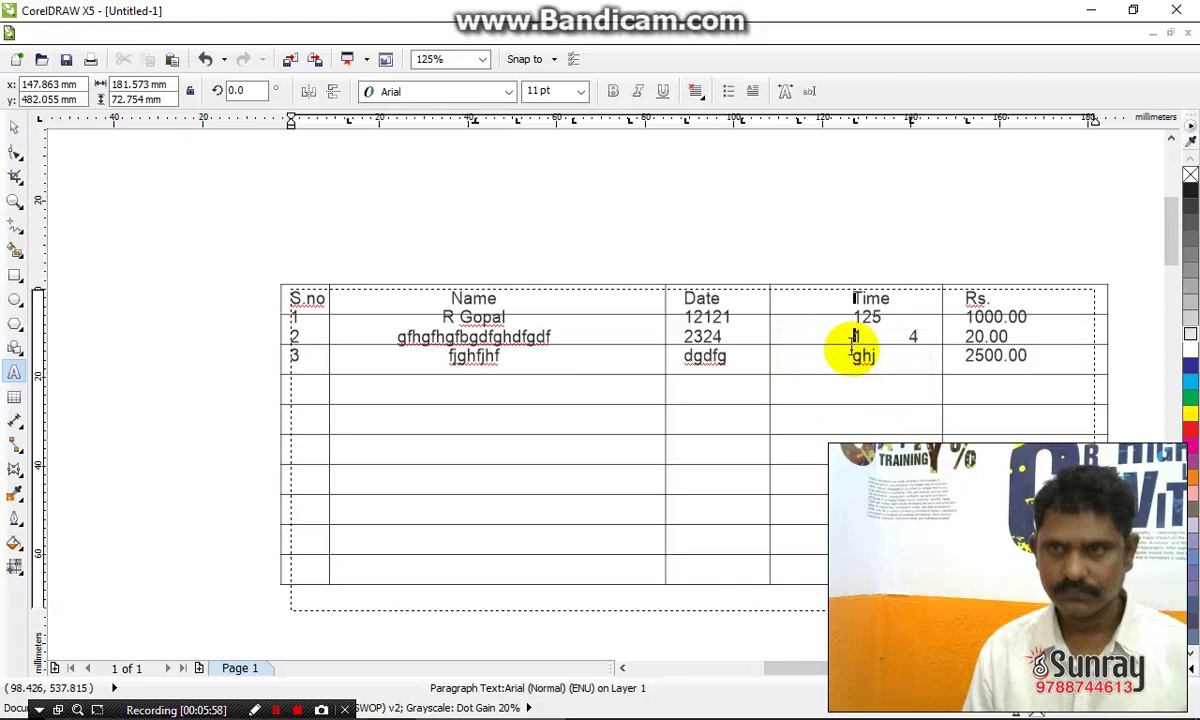
key(End)
click(784, 360)
drag(736, 337, 745, 337)
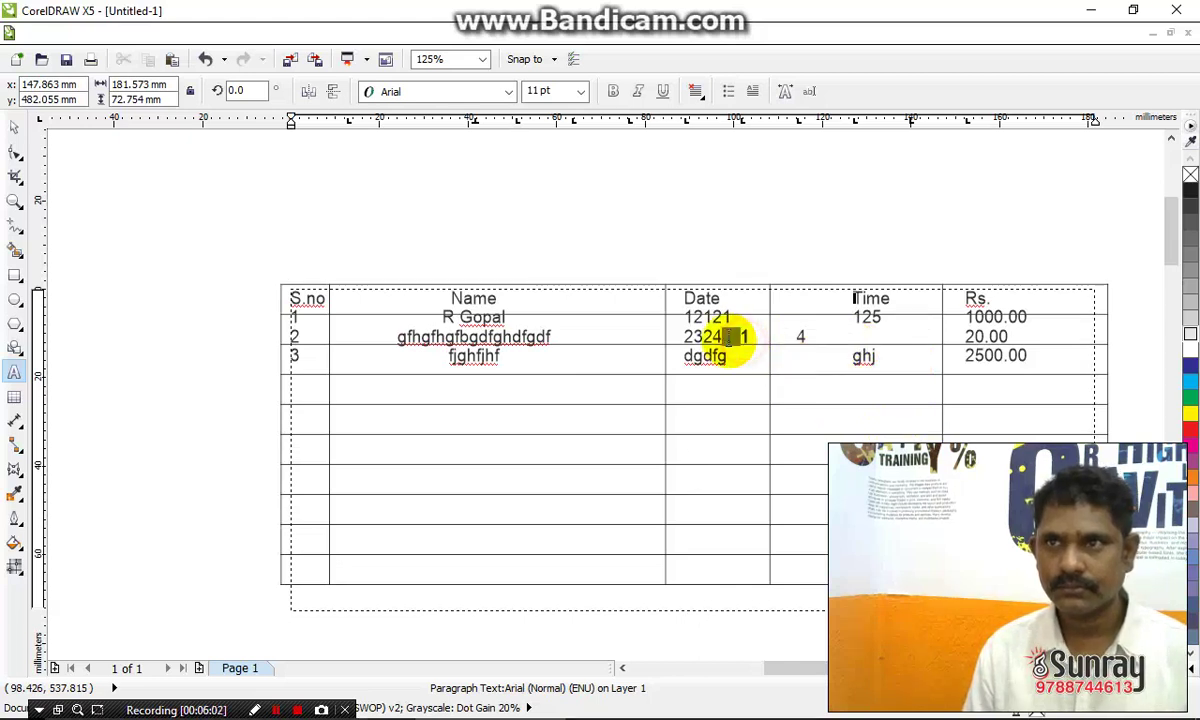
key(Delete)
click(744, 336)
key(Tab)
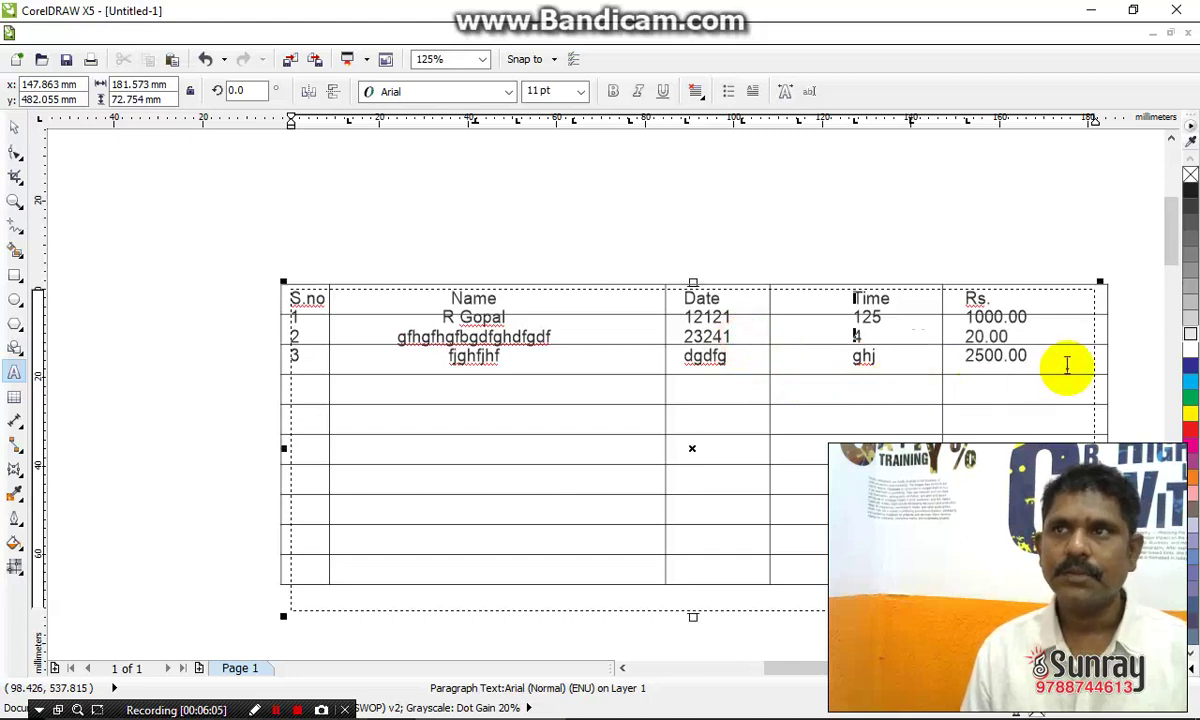
scroll(1085, 335, up, 1)
scroll(843, 370, down, 1)
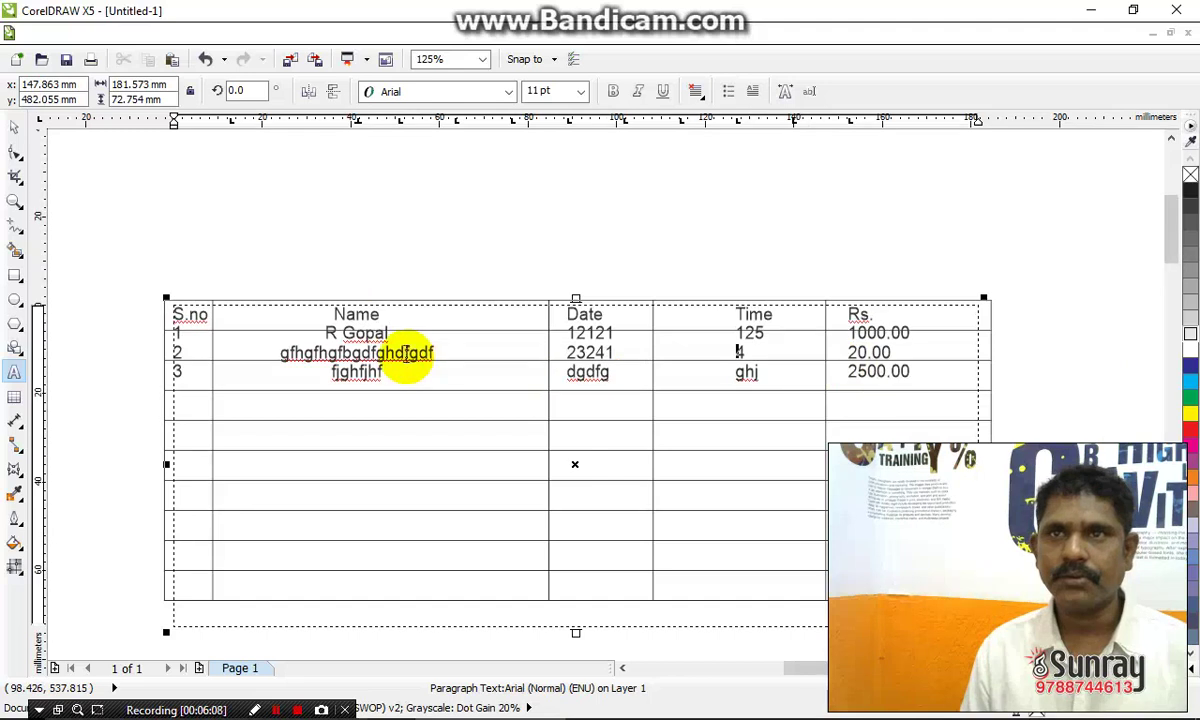
Give the Rs. column text a right tab stop and drag it further right
scroll(995, 337, up, 1)
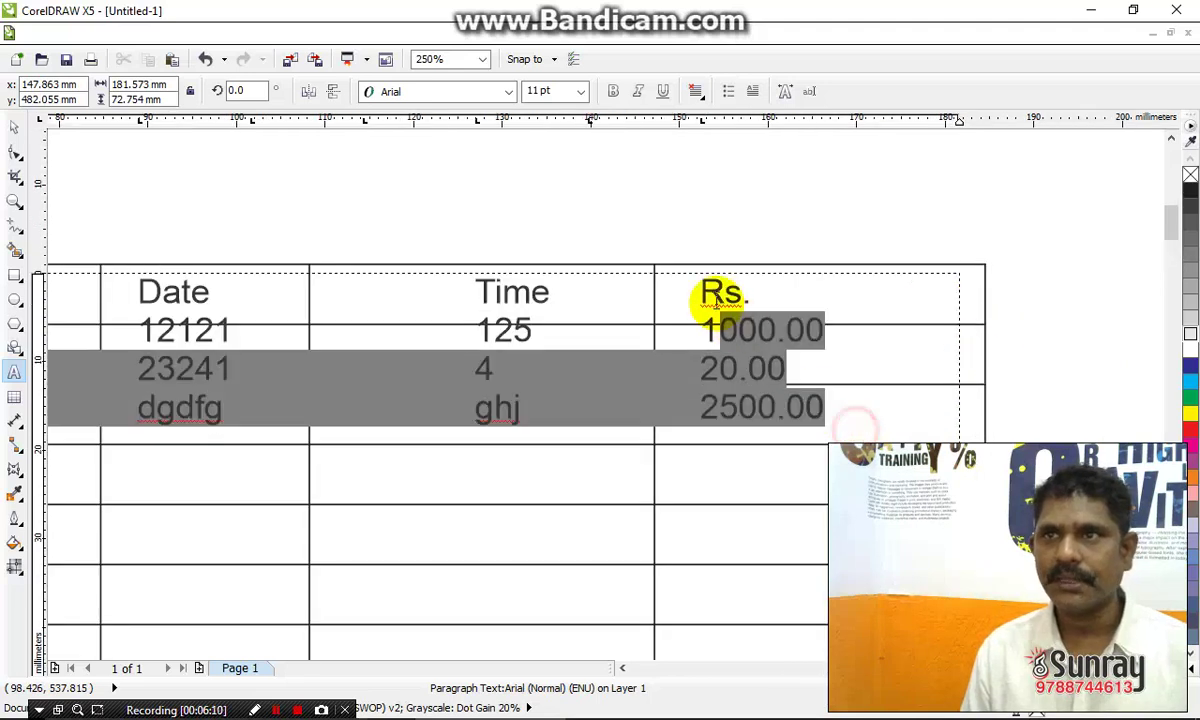
drag(855, 425, 702, 290)
right_click(712, 288)
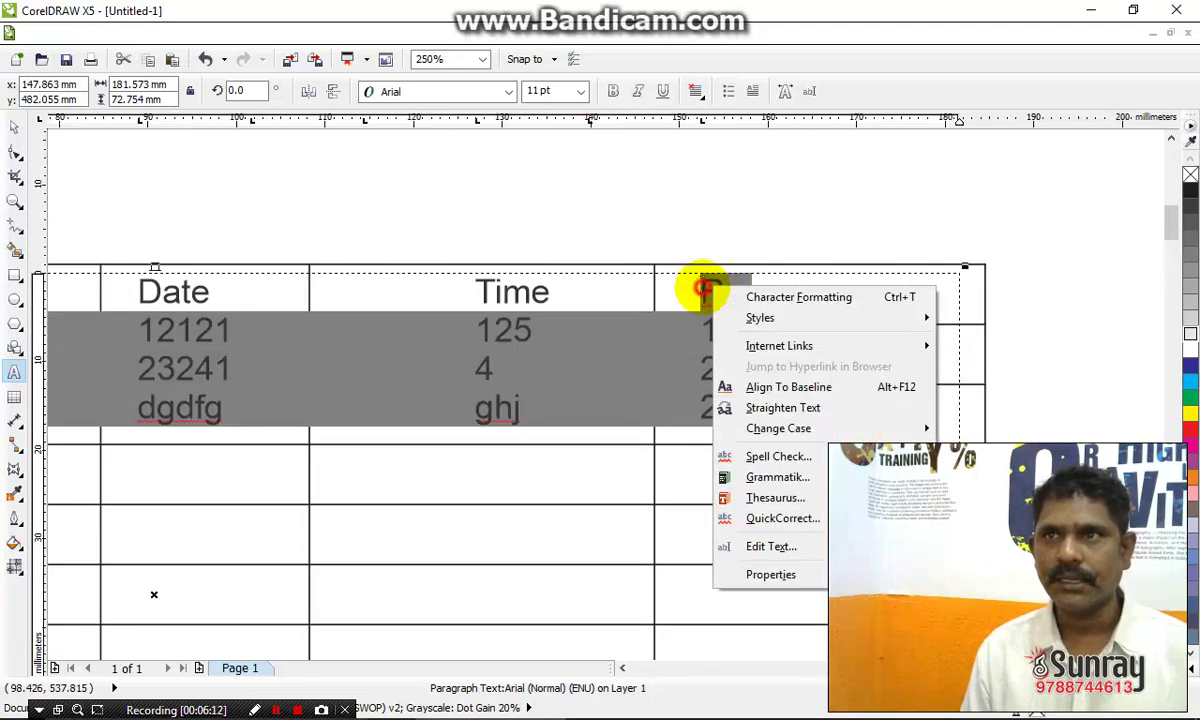
key(Escape)
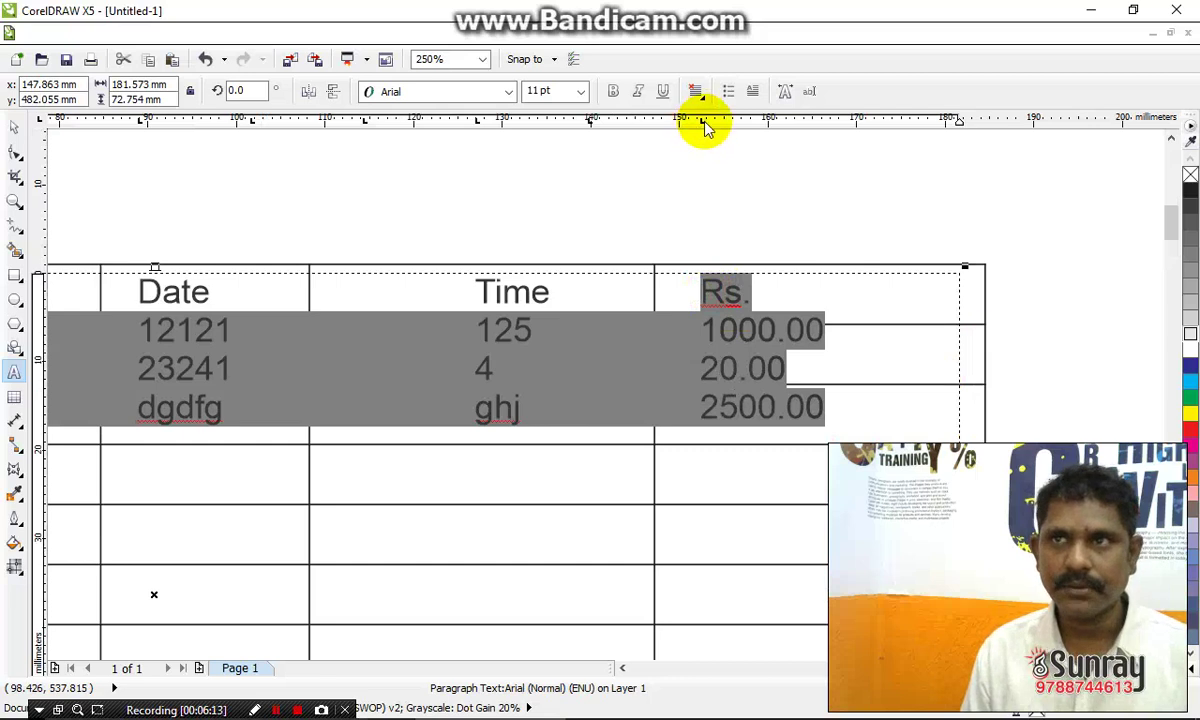
right_click(705, 125)
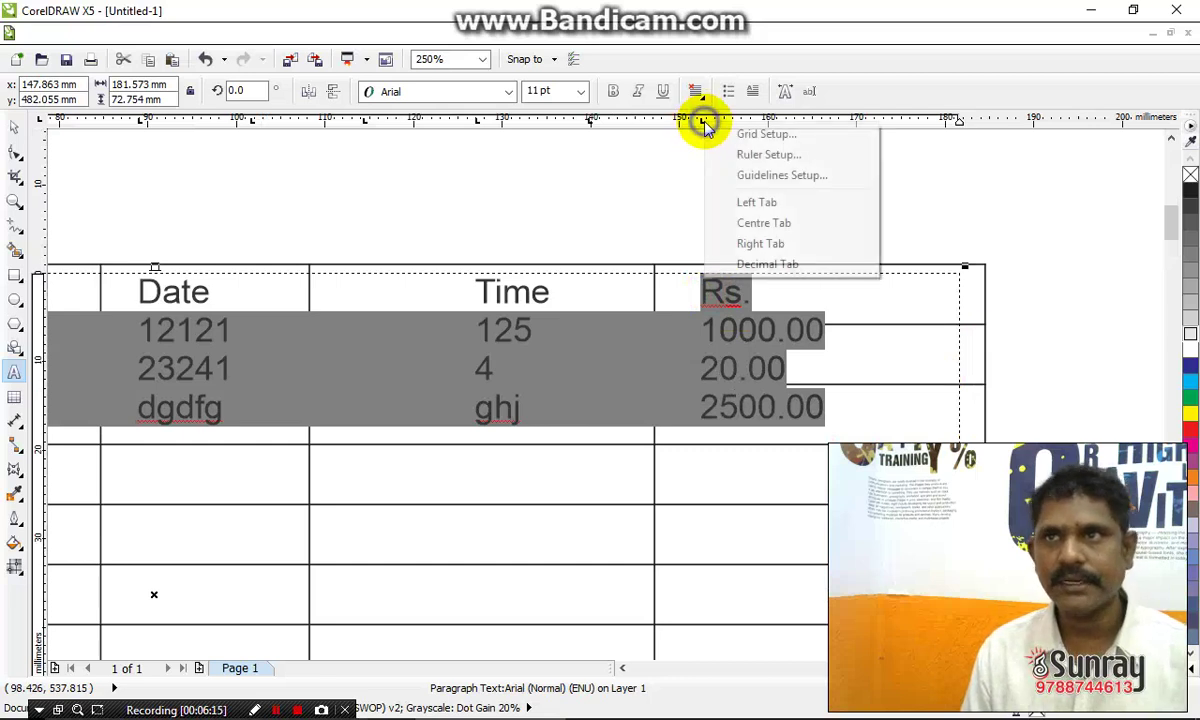
click(760, 243)
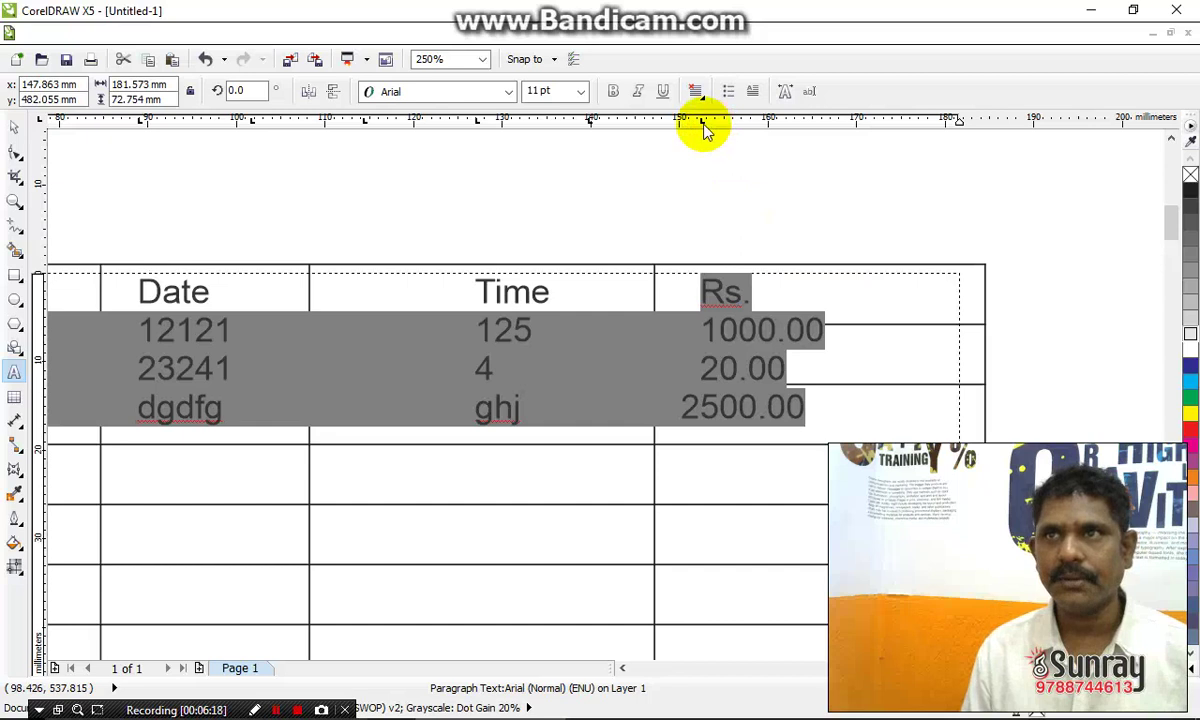
drag(705, 125, 803, 125)
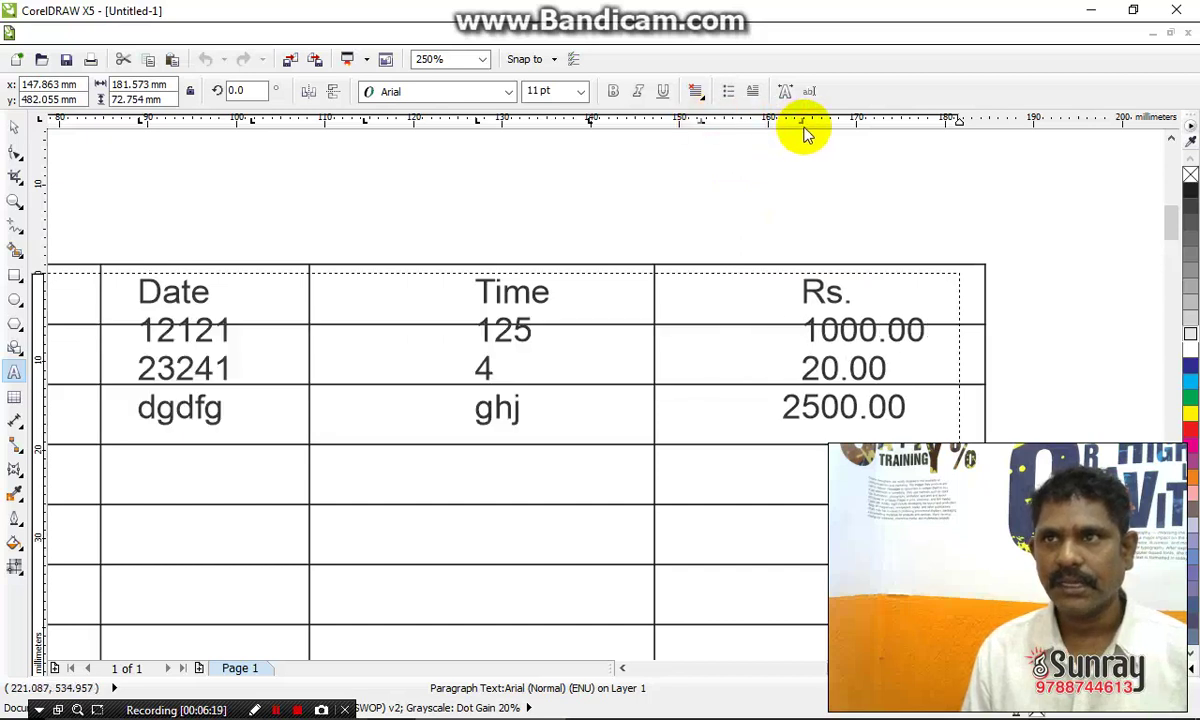
key(Right)
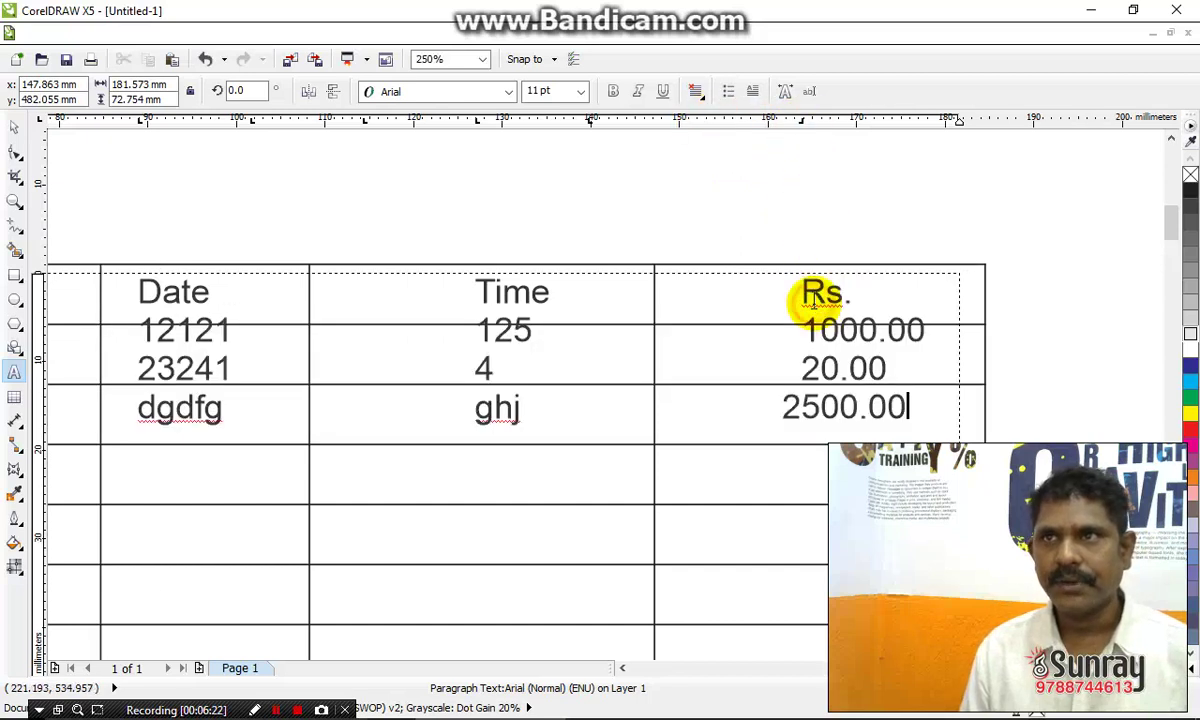
Remove the extra tabs so 1000.00 and 20.00 sit on the right tab stop
drag(806, 328, 683, 328)
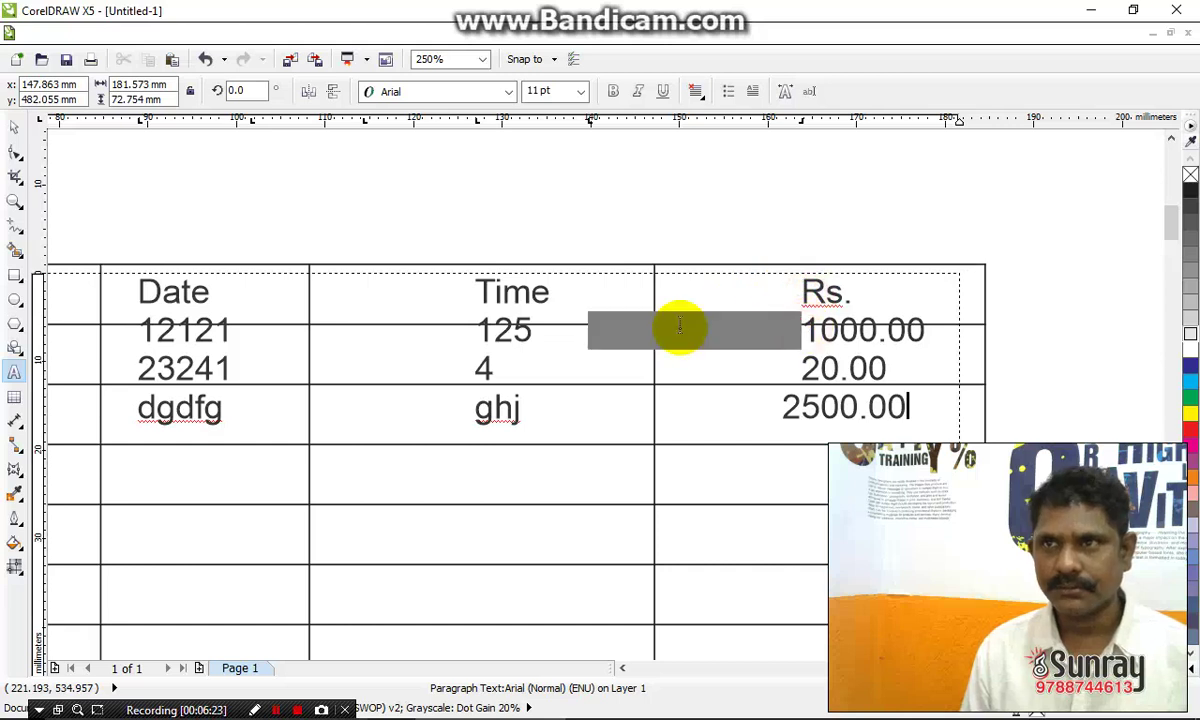
key(Delete)
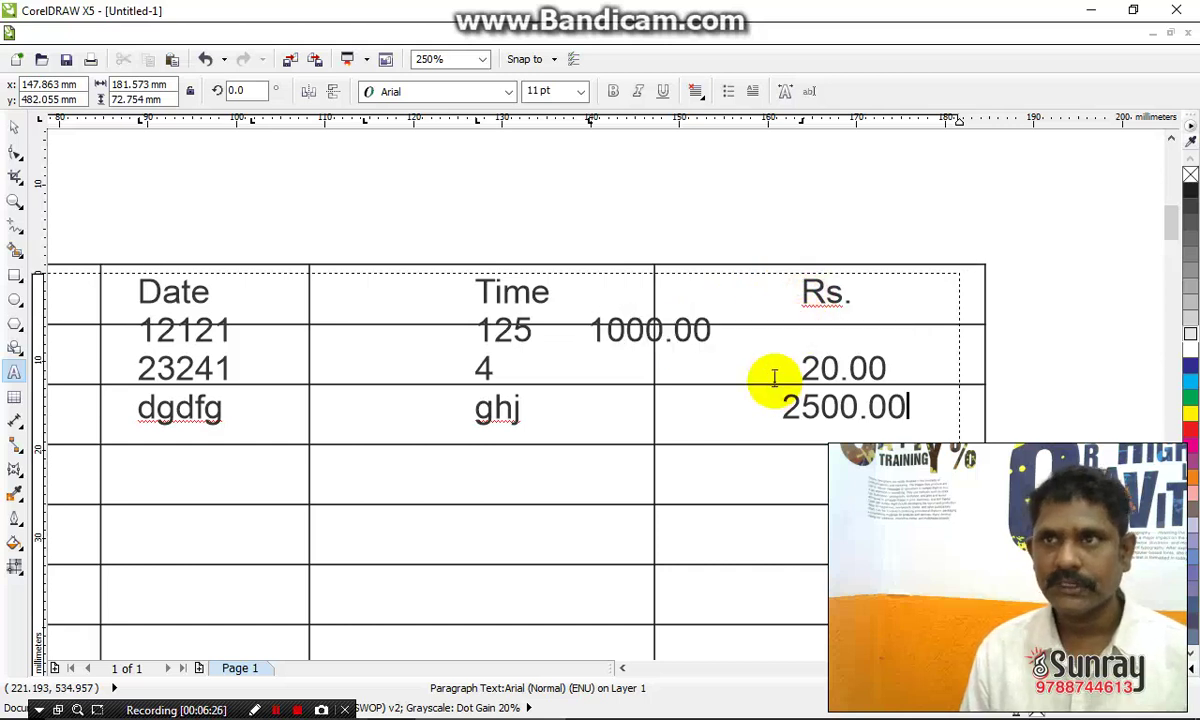
key(Tab)
click(804, 370)
key(BackSpace)
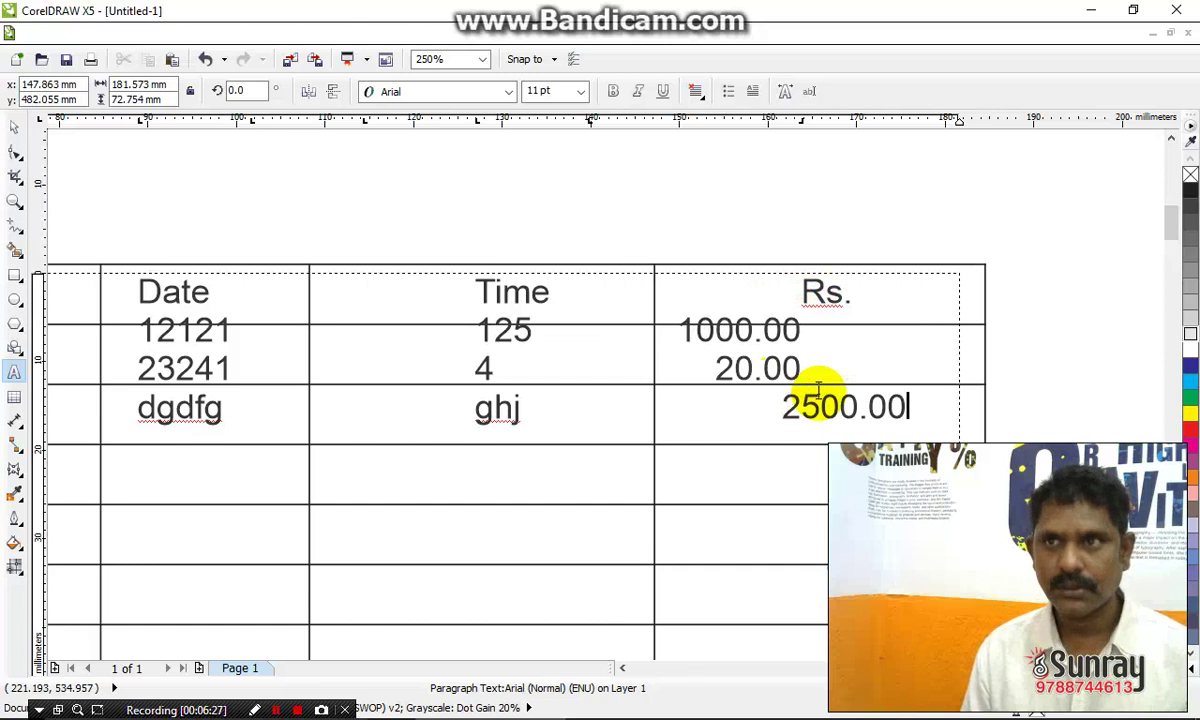
Change row 3's amount from 2500.00 to 500.00 and line up the Rs. heading
click(798, 407)
key(Tab)
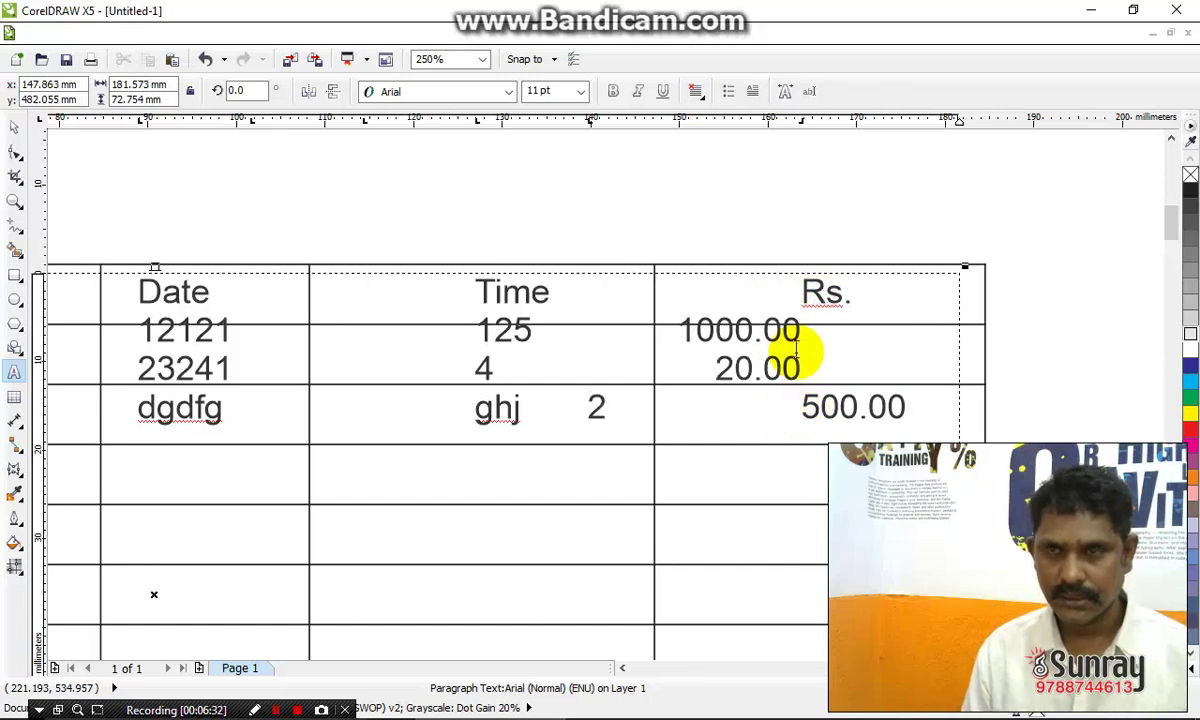
key(ctrl+z)
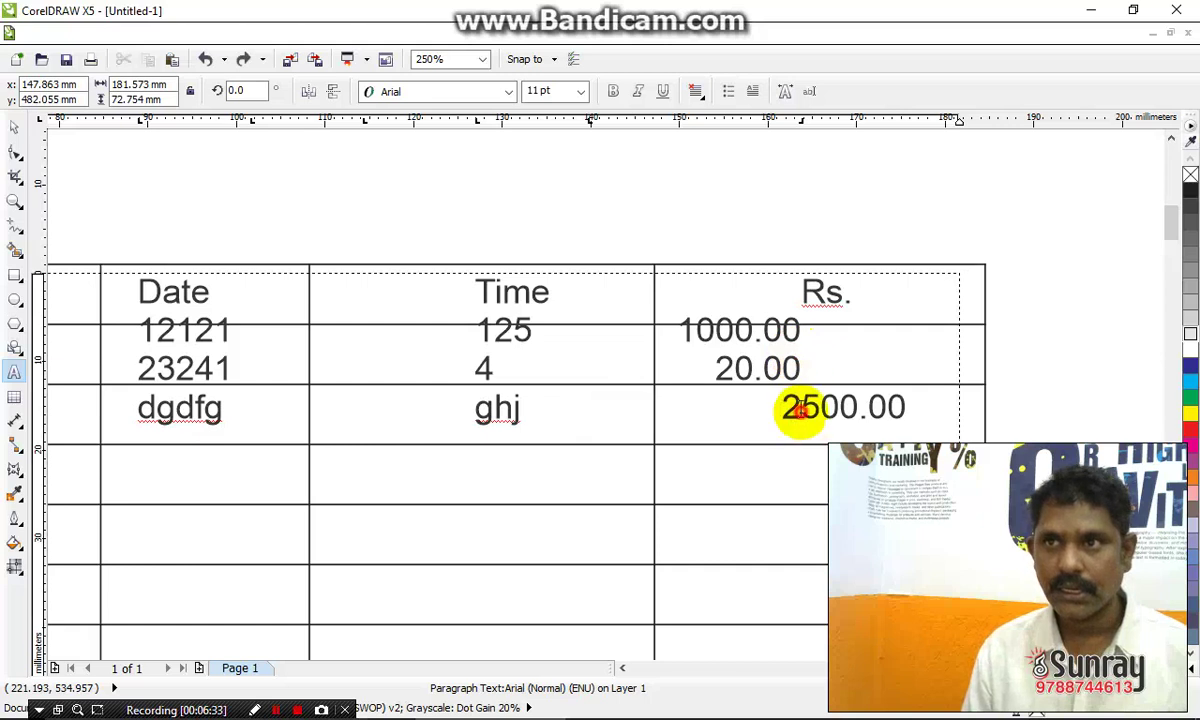
drag(800, 408, 786, 408)
key(BackSpace)
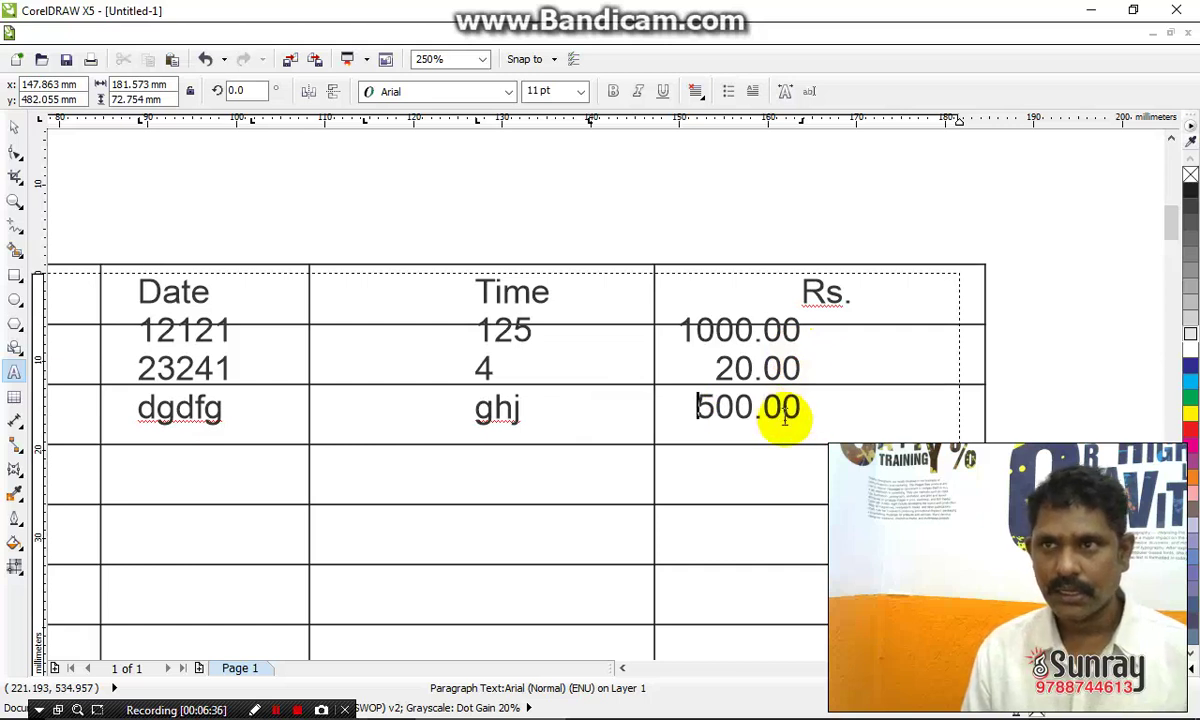
click(815, 292)
key(BackSpace)
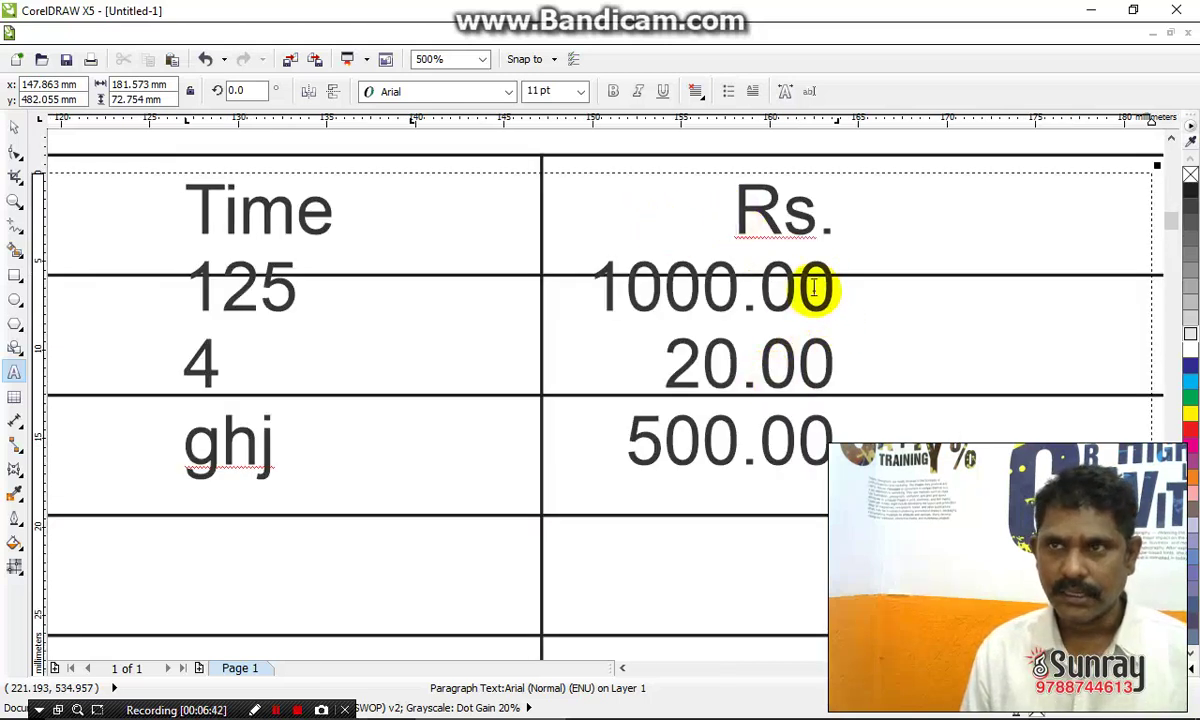
Select the table's tab-aligned text lines
scroll(812, 364, down, 2)
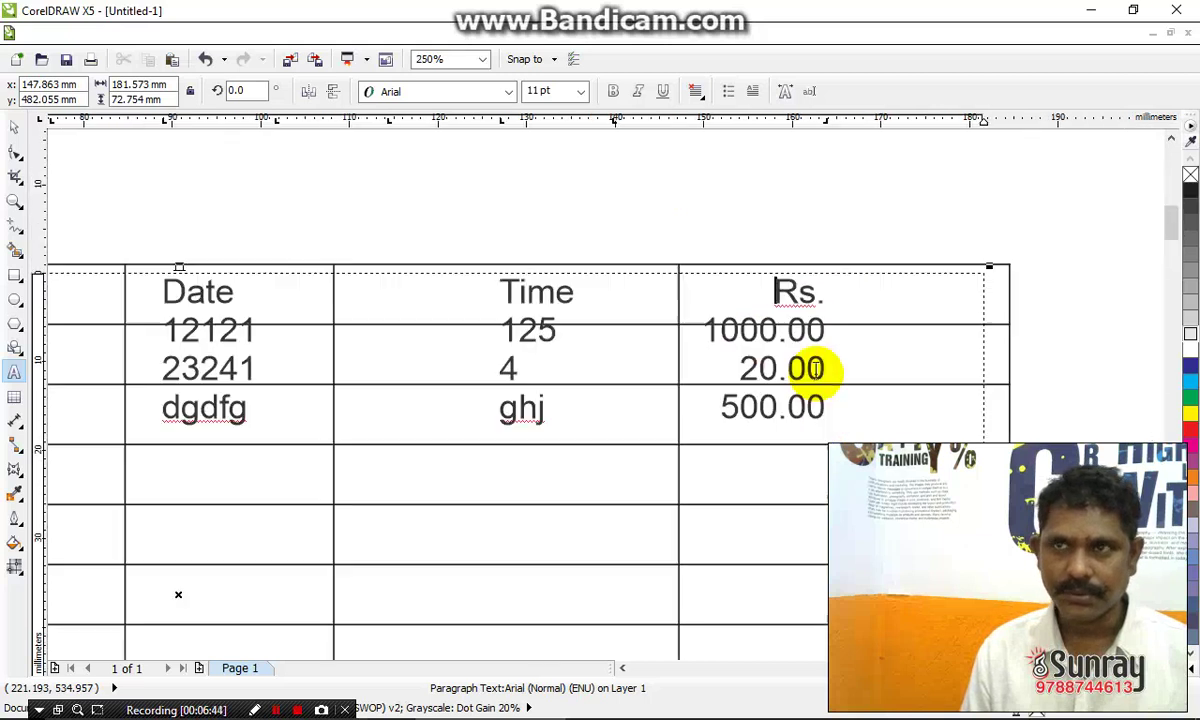
scroll(351, 428, down, 2)
scroll(351, 428, up, 1)
scroll(461, 437, up, 1)
mouse_move(343, 226)
mouse_down()
mouse_move(361, 284)
mouse_move(502, 329)
mouse_up()
scroll(506, 328, down, 2)
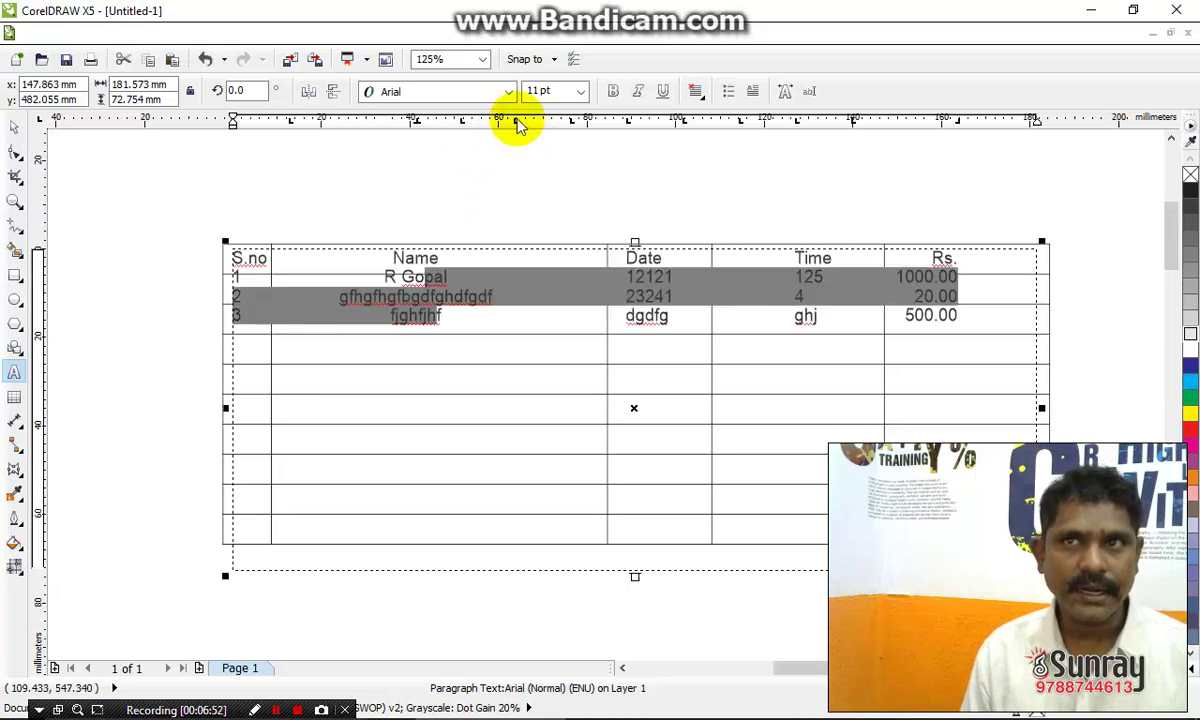
right_click(517, 123)
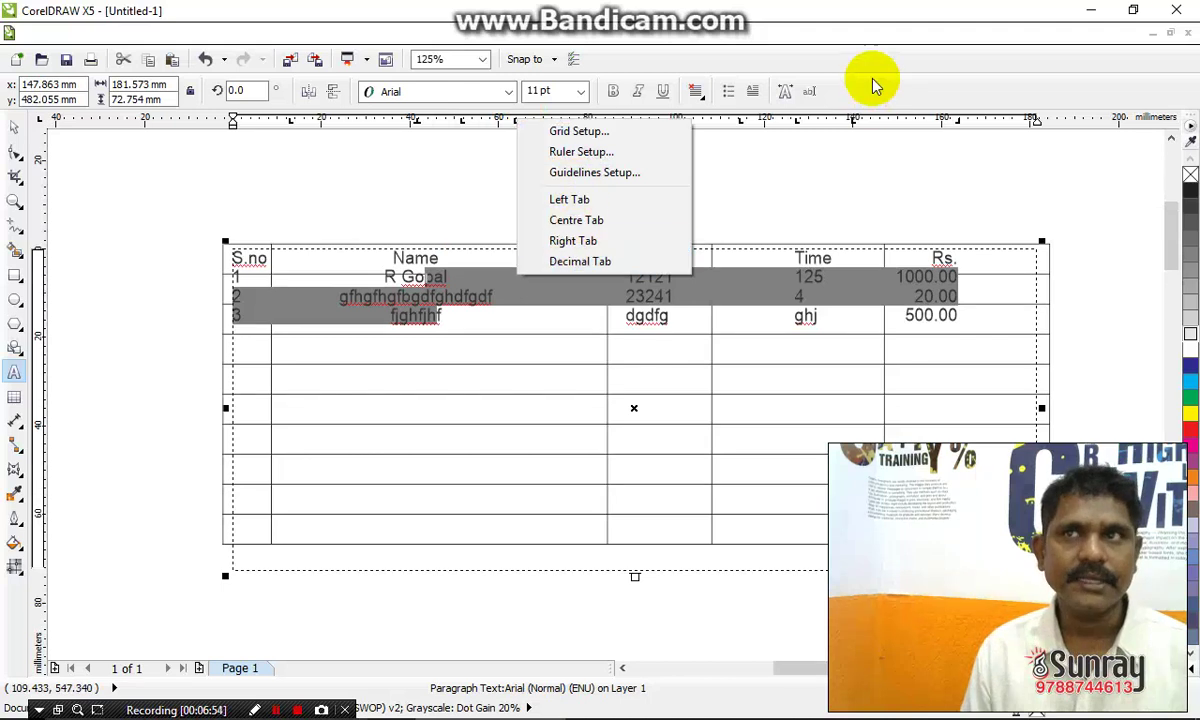
key(Escape)
With the Shape tool, shrink the text frame and spread lines to match the table rows
click(14, 127)
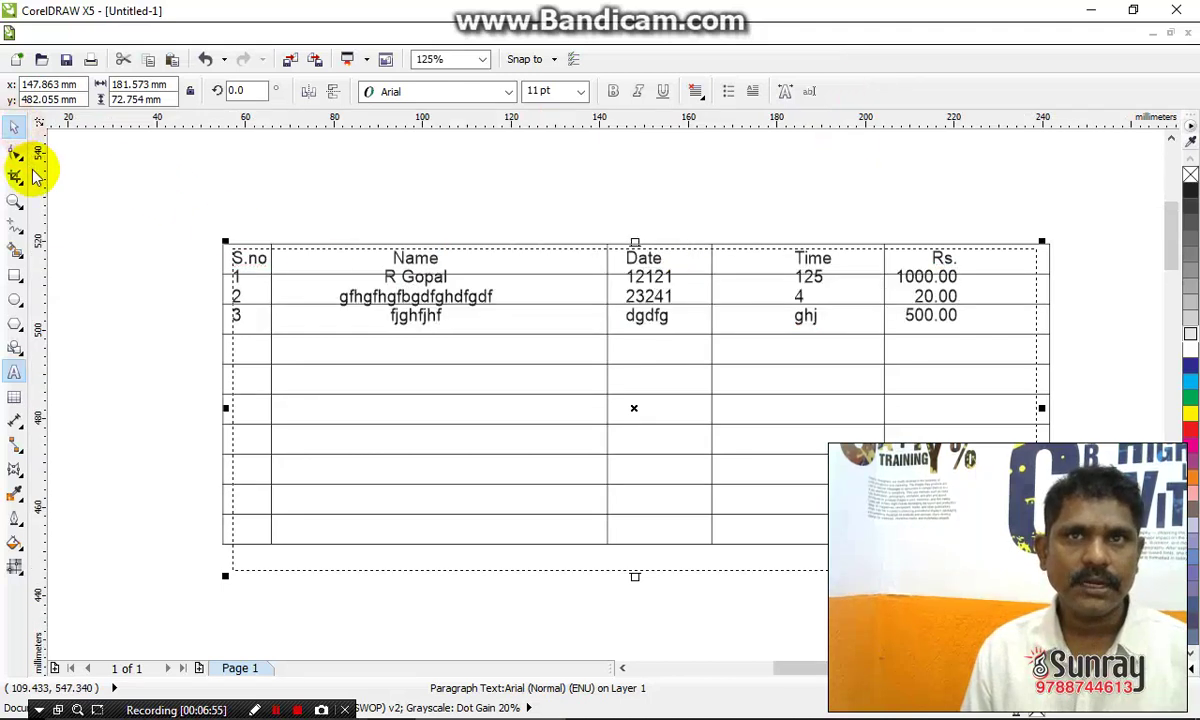
click(16, 155)
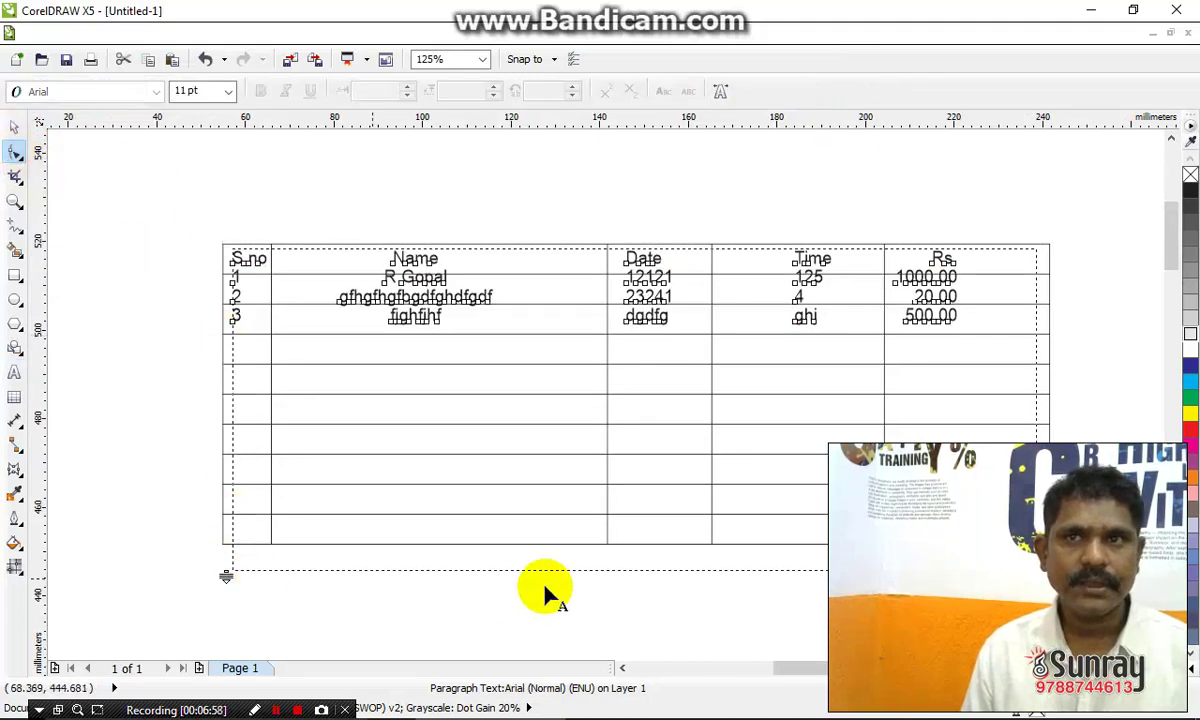
drag(635, 576, 630, 368)
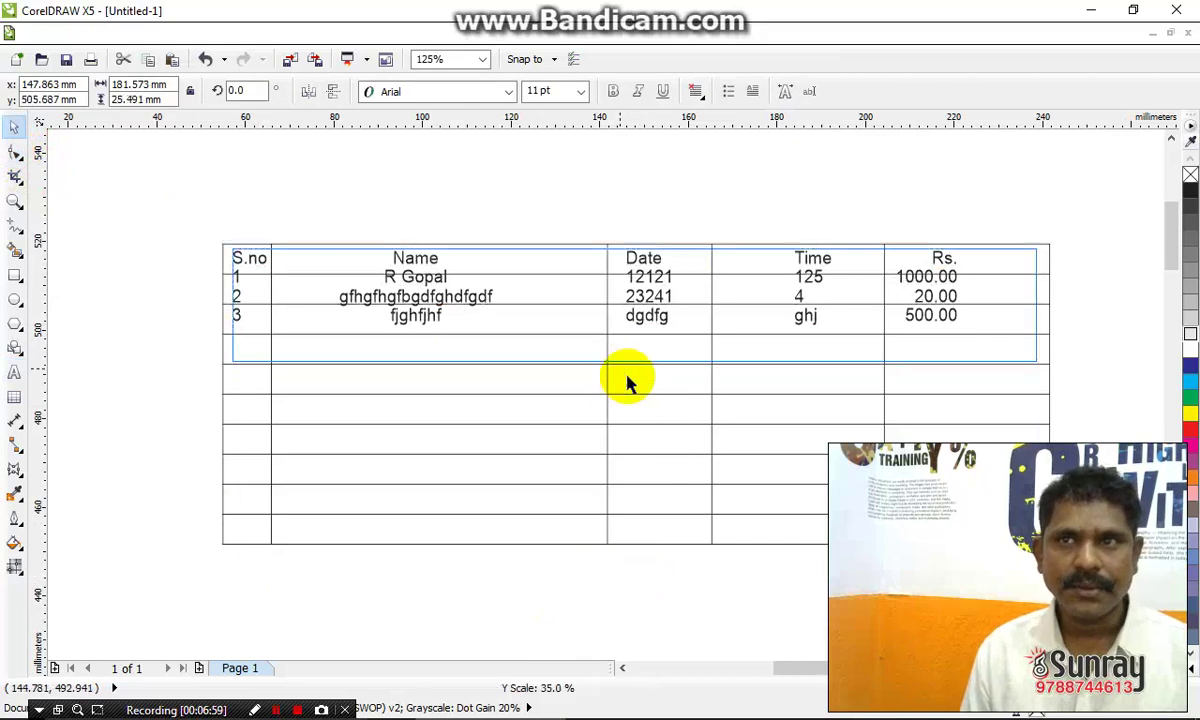
click(16, 152)
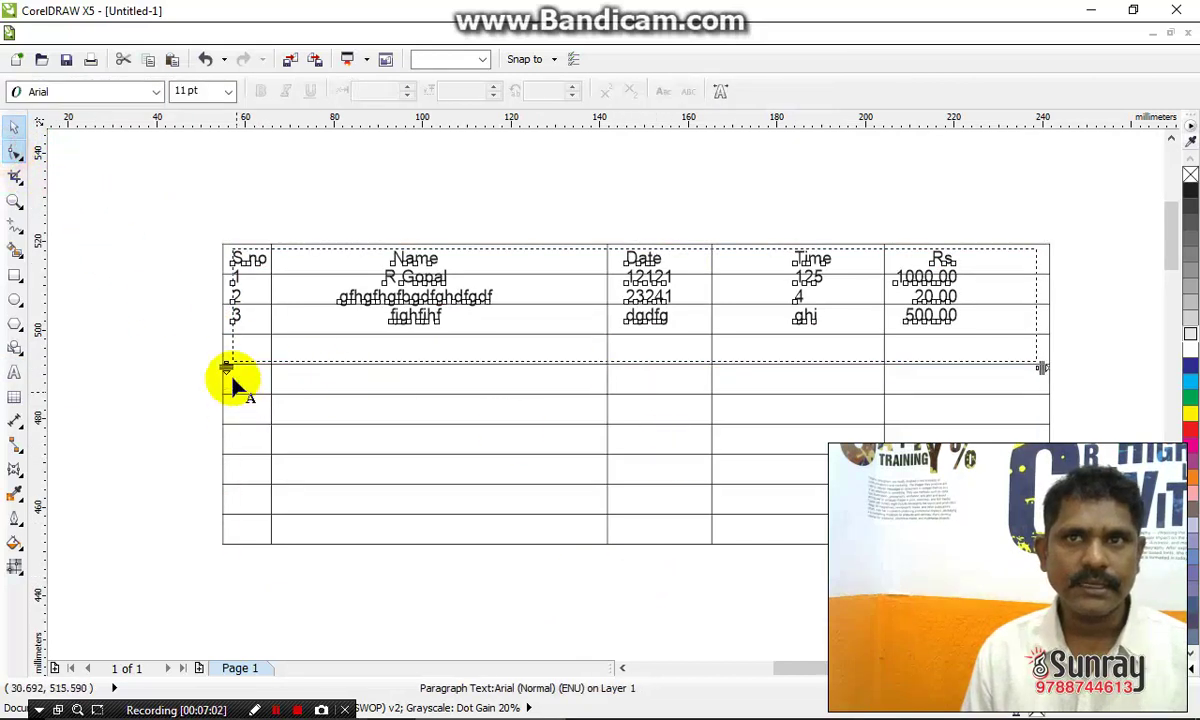
drag(227, 368, 226, 437)
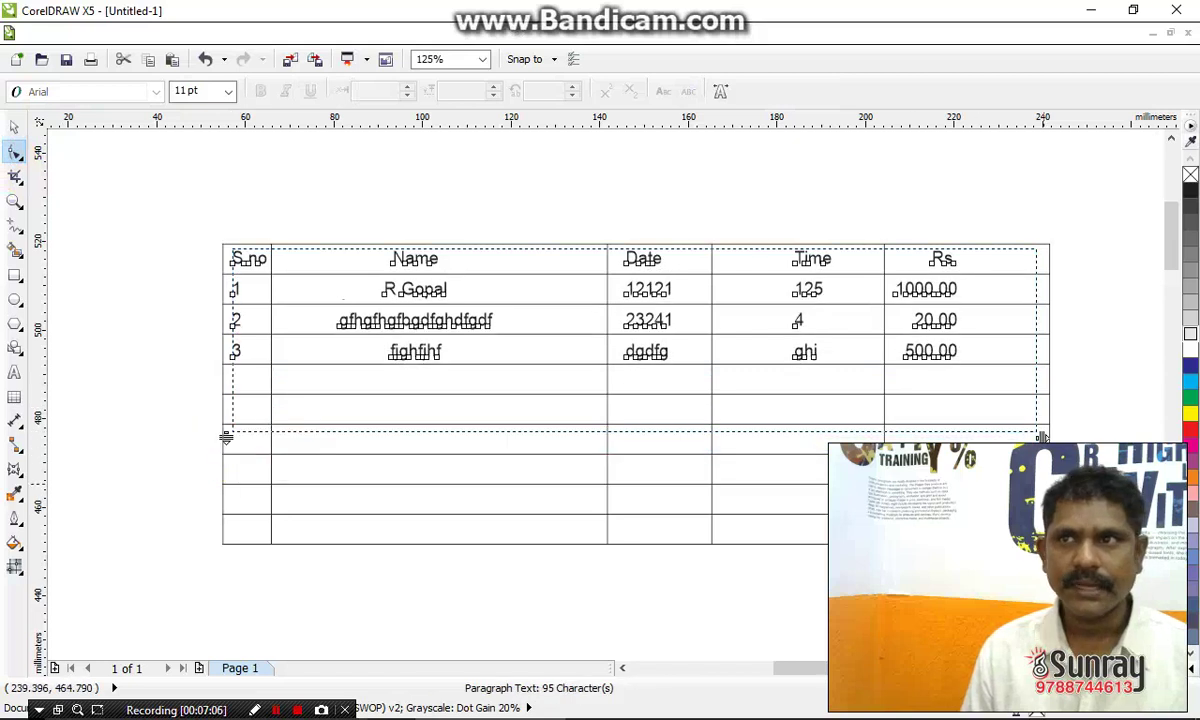
key(space)
key(Escape)
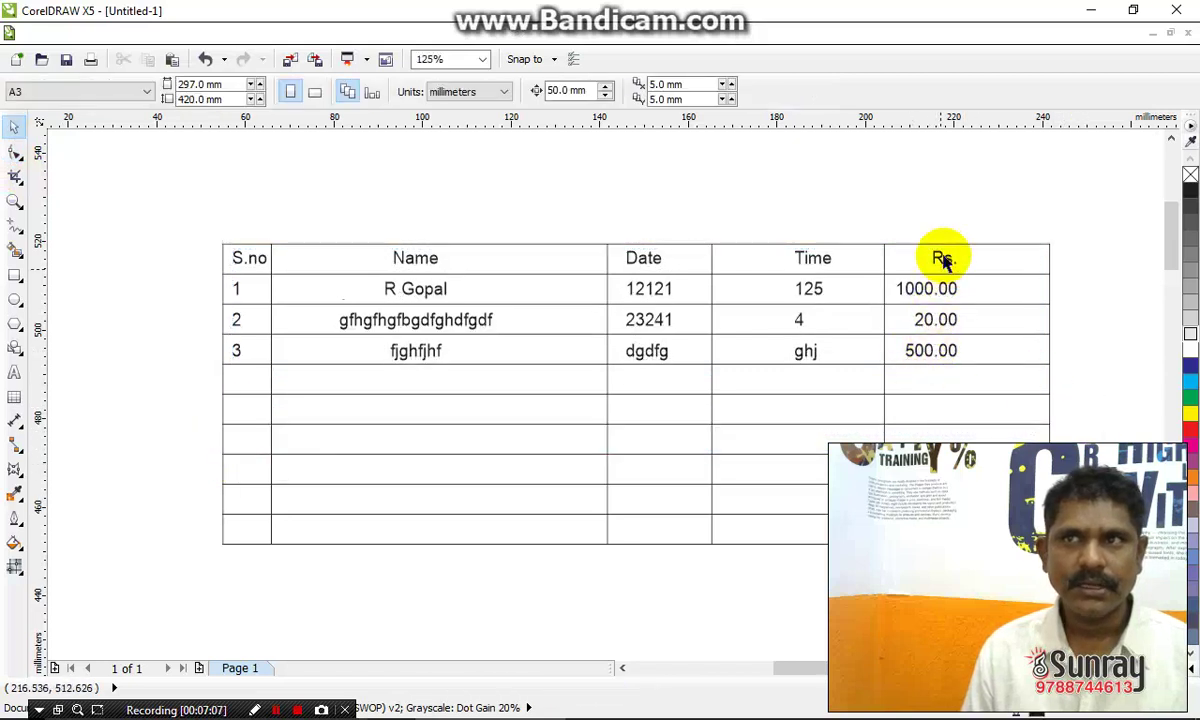
Move the amounts' tab stop right and reposition the Rs. heading over them
click(935, 252)
double_click(935, 252)
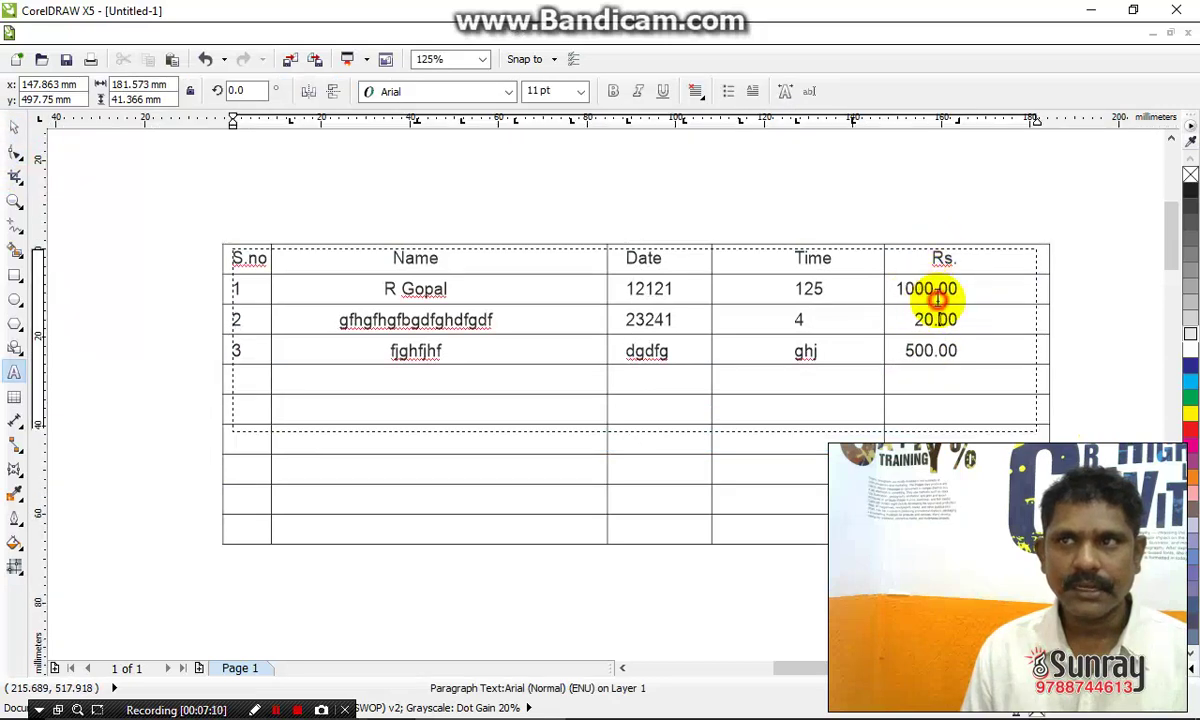
key(ctrl+a)
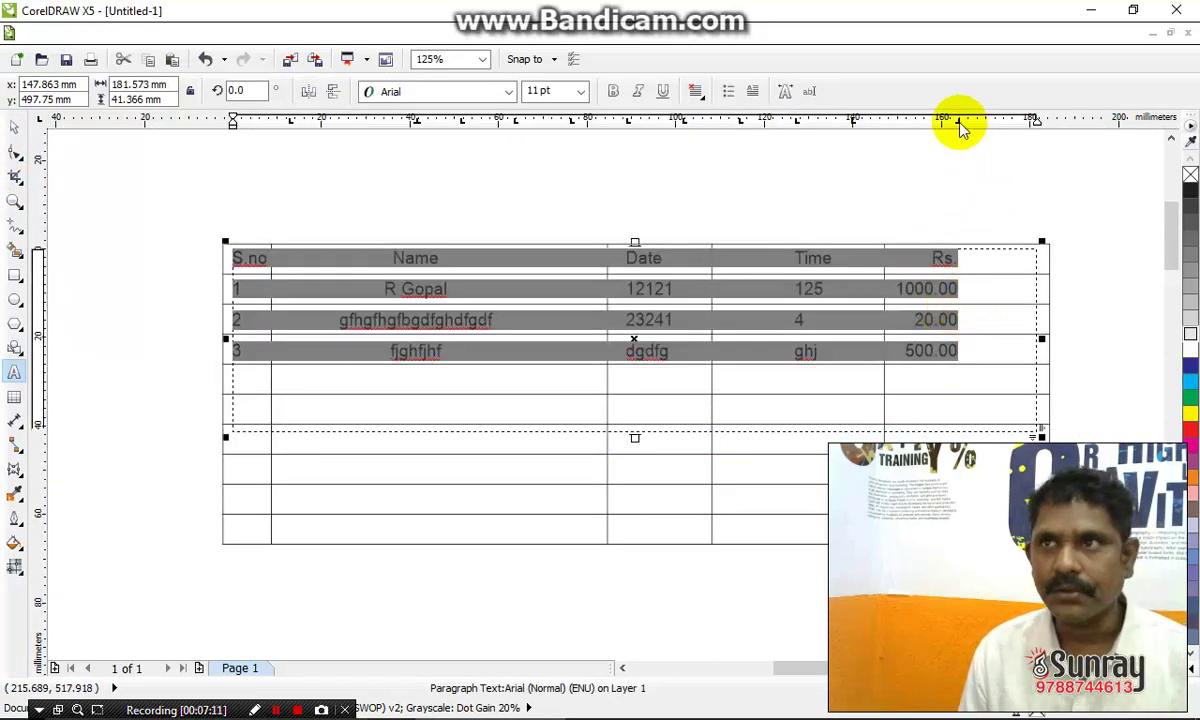
click(962, 122)
drag(962, 122, 996, 121)
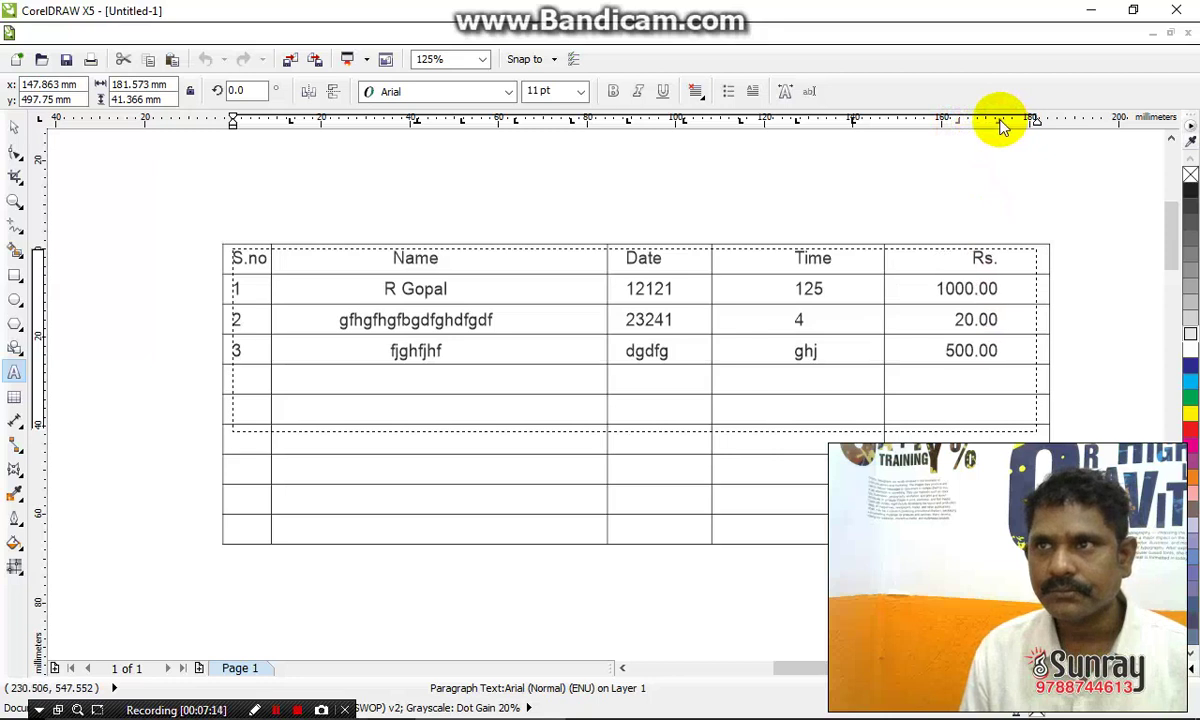
click(972, 258)
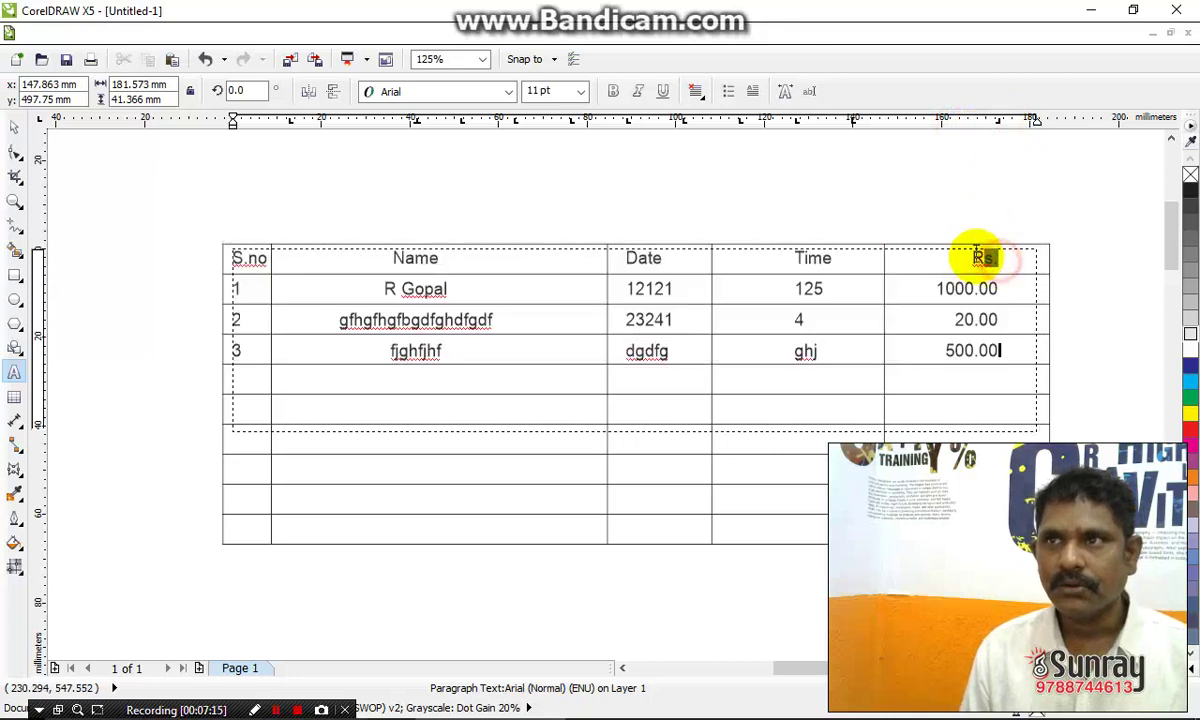
drag(1023, 254, 951, 254)
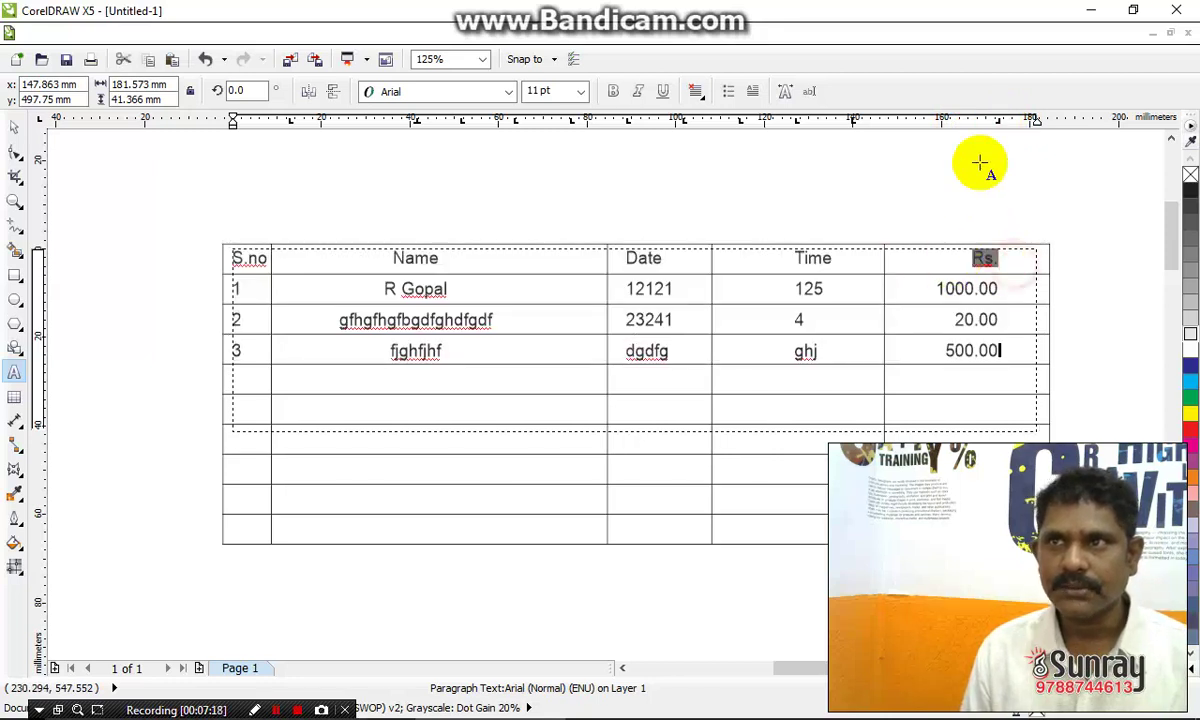
drag(1000, 122, 958, 122)
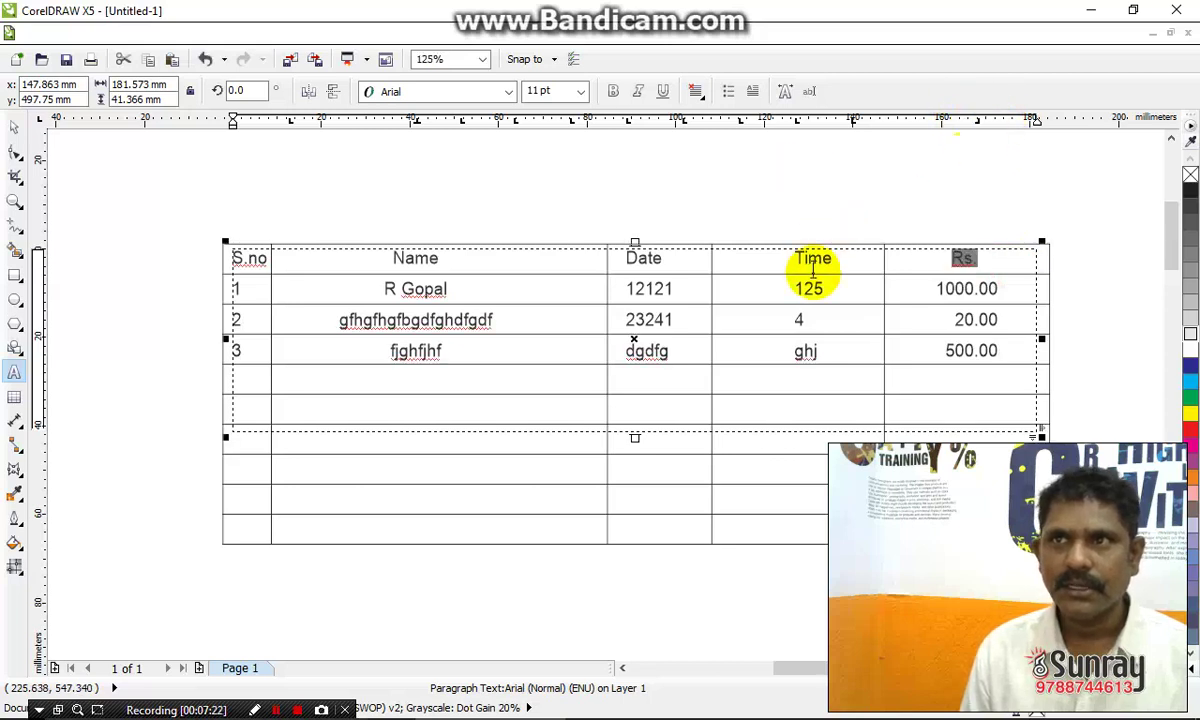
Shift the Time heading's tab stop left so it sits over 125, 4 and ghj
drag(797, 258, 817, 340)
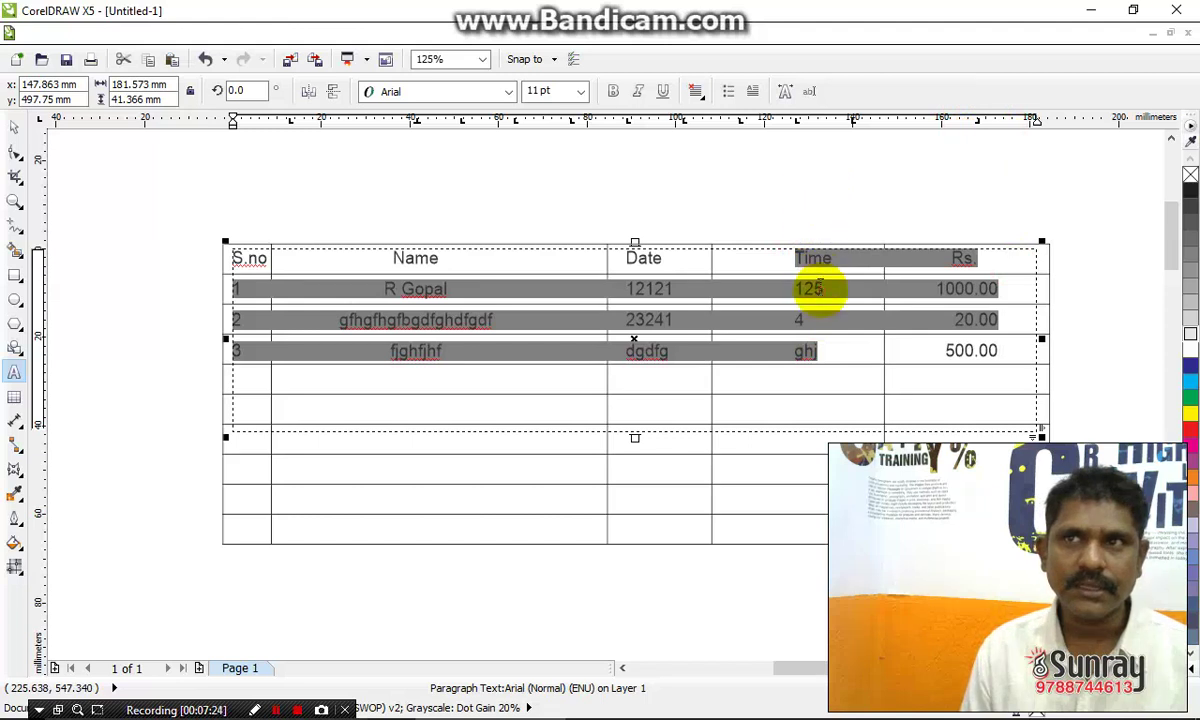
click(815, 290)
double_click(805, 259)
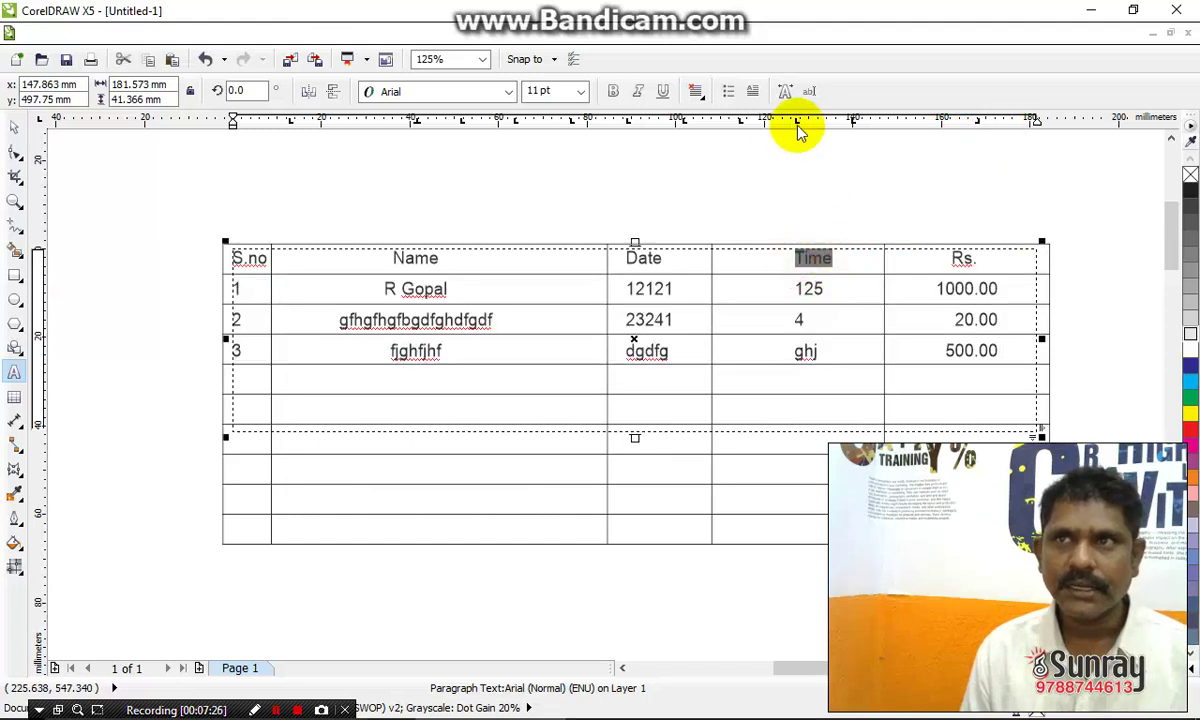
drag(795, 122, 772, 117)
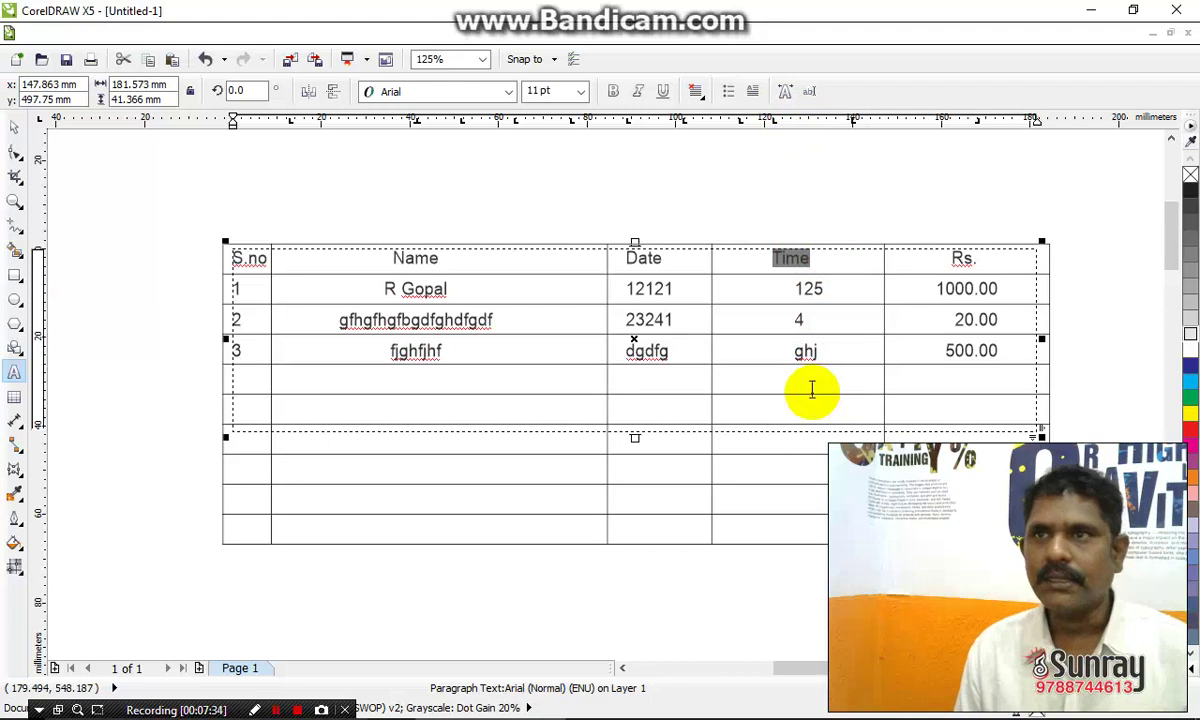
click(14, 126)
click(129, 420)
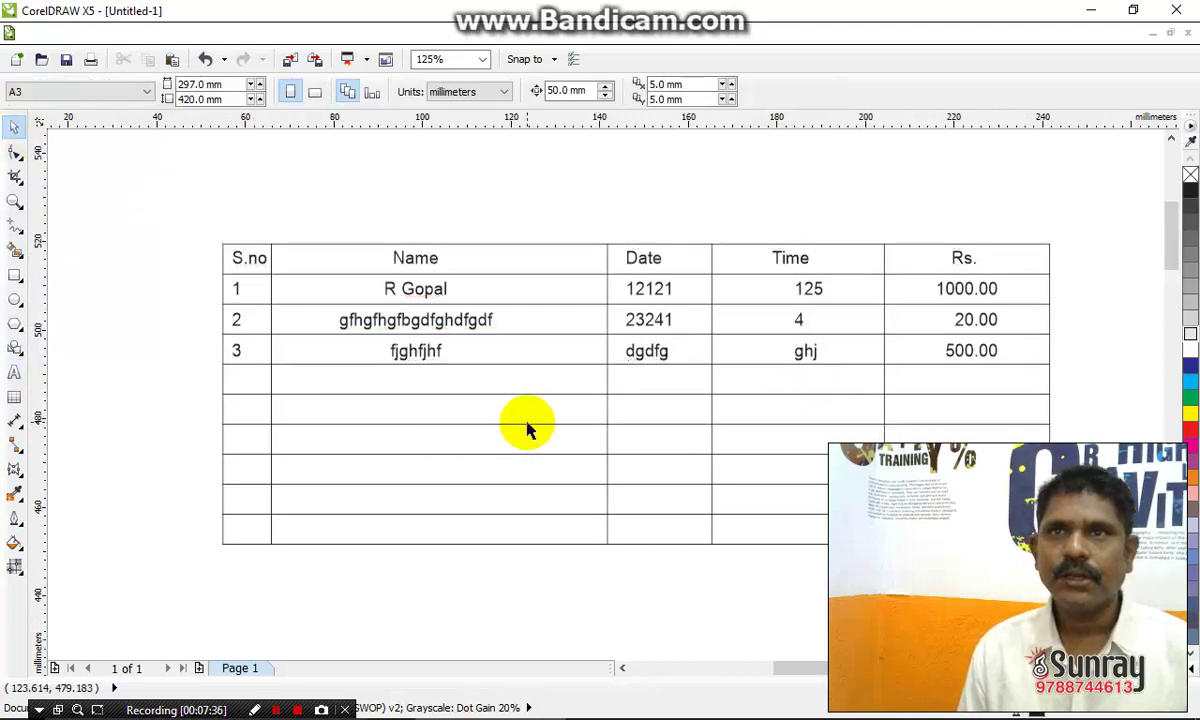
Add a fourth row with a name and amount 1000000.00, right-aligned under 500.00
click(15, 373)
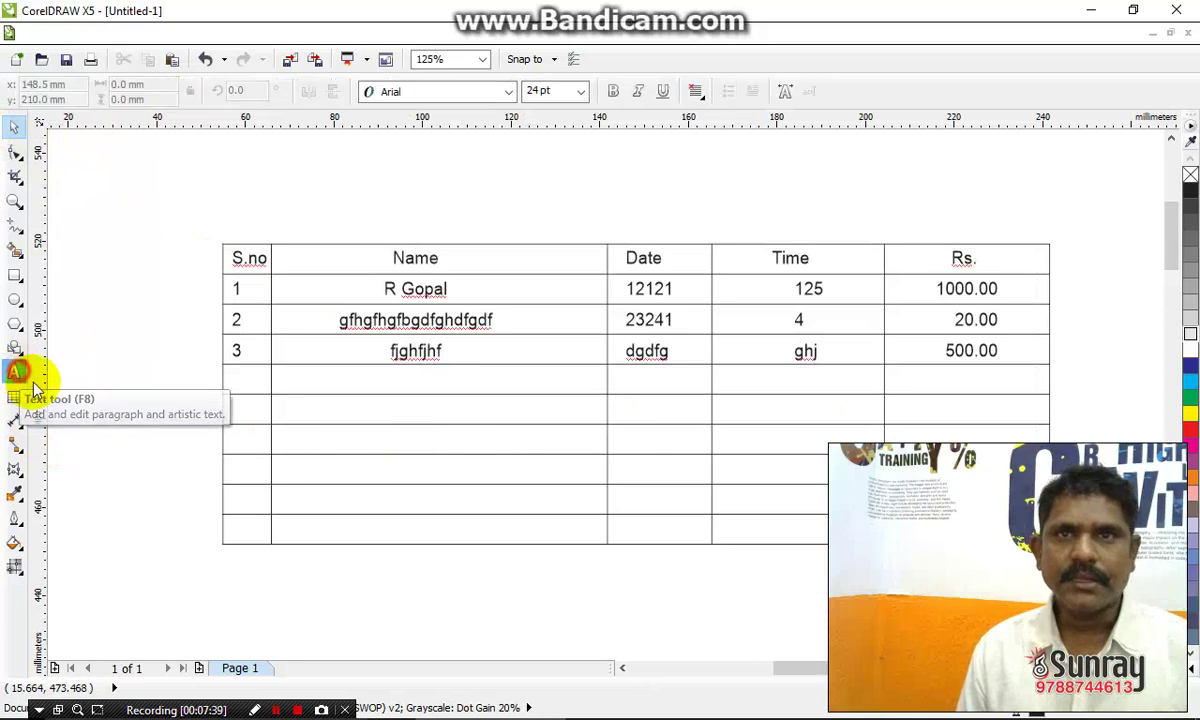
click(14, 126)
scroll(360, 395, down, 1)
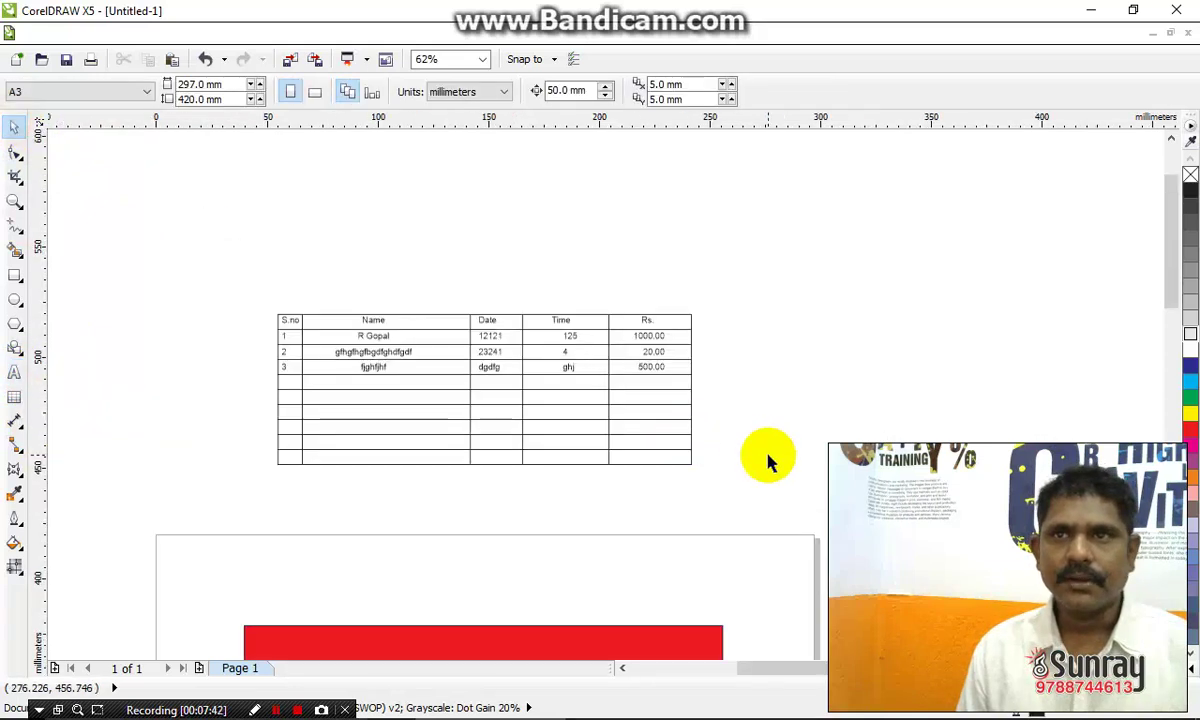
scroll(765, 455, down, 1)
scroll(605, 420, up, 2)
double_click(1035, 400)
text(100.000)
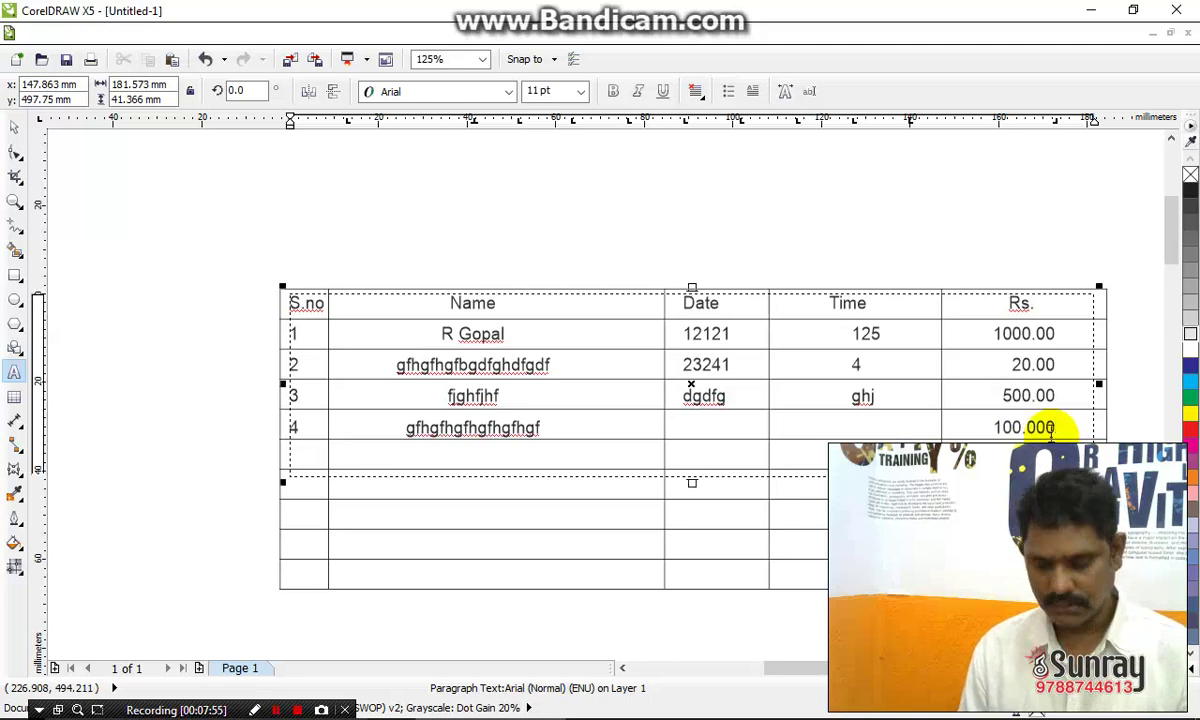
key(BackSpace)
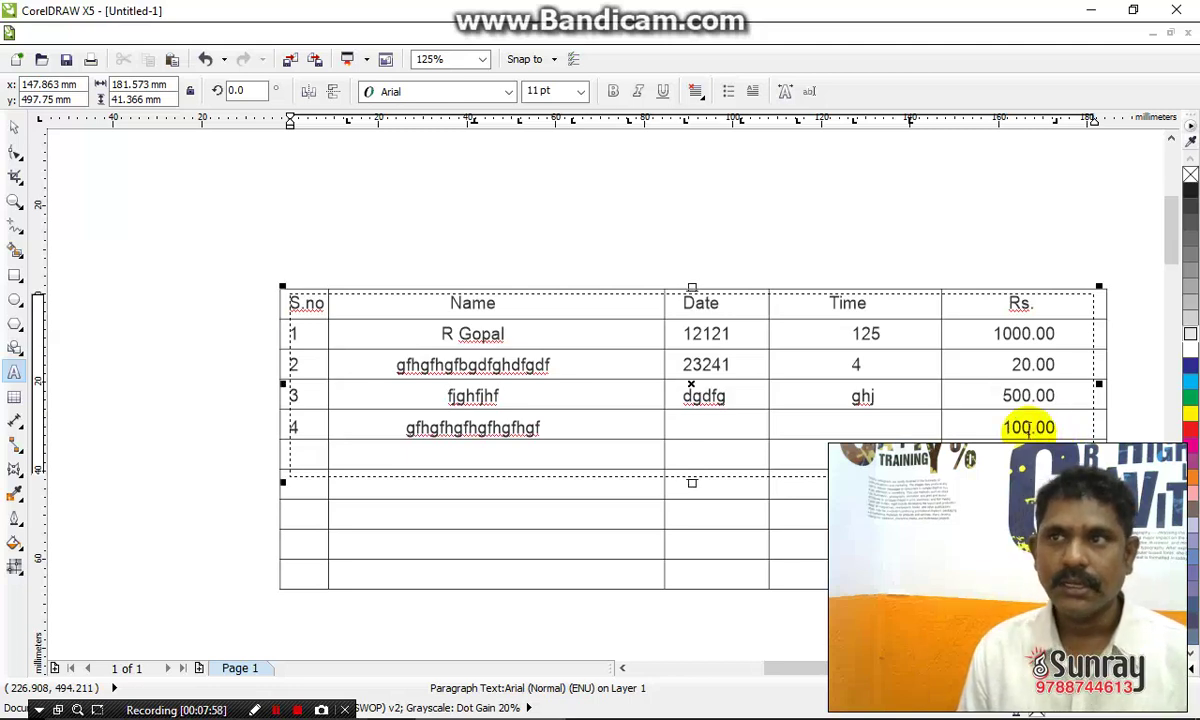
key(Escape)
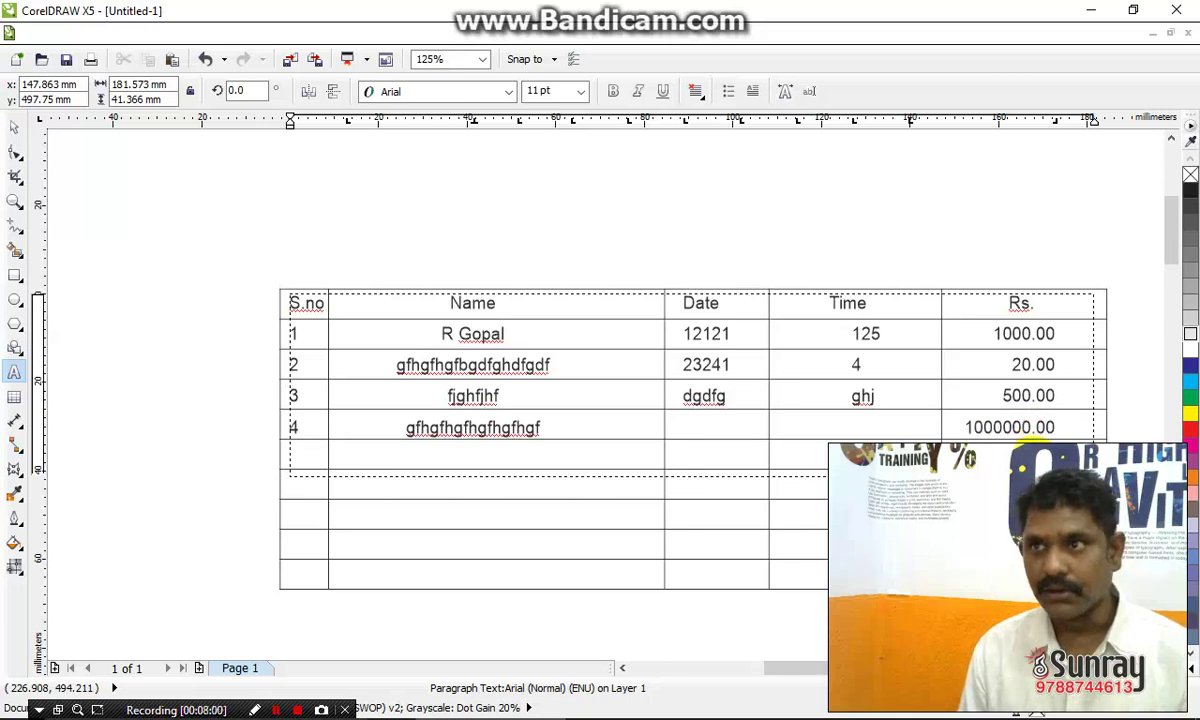
drag(1055, 334, 1053, 418)
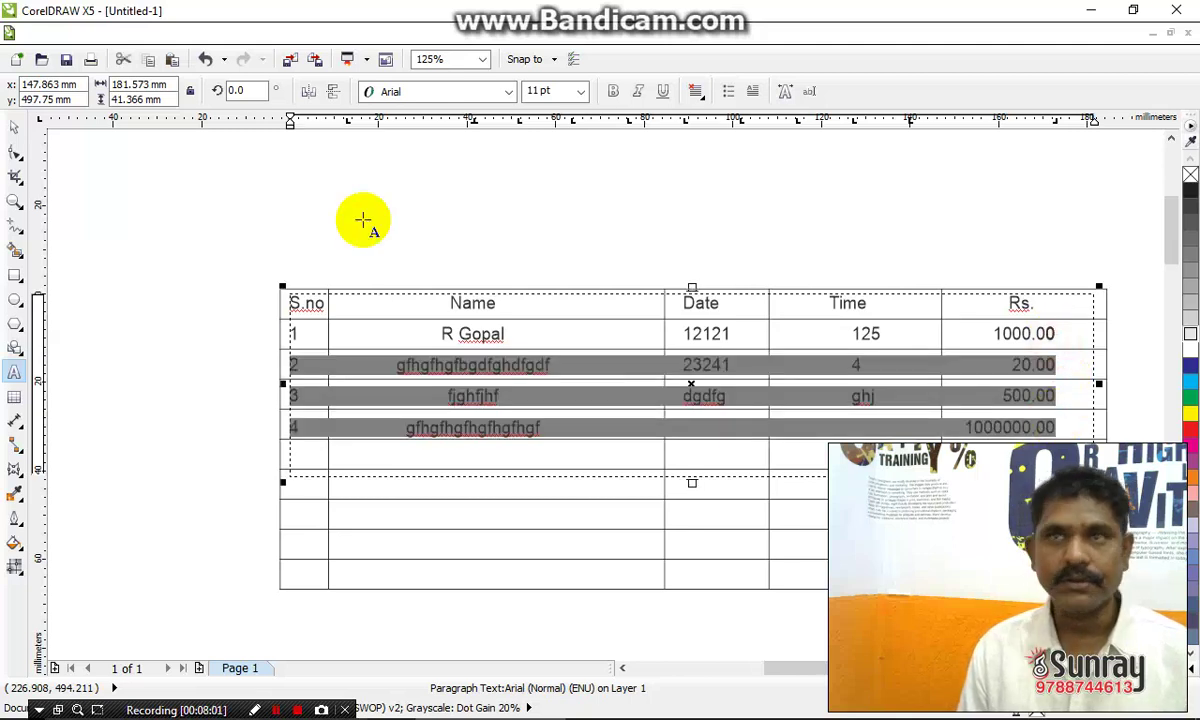
click(16, 128)
click(469, 222)
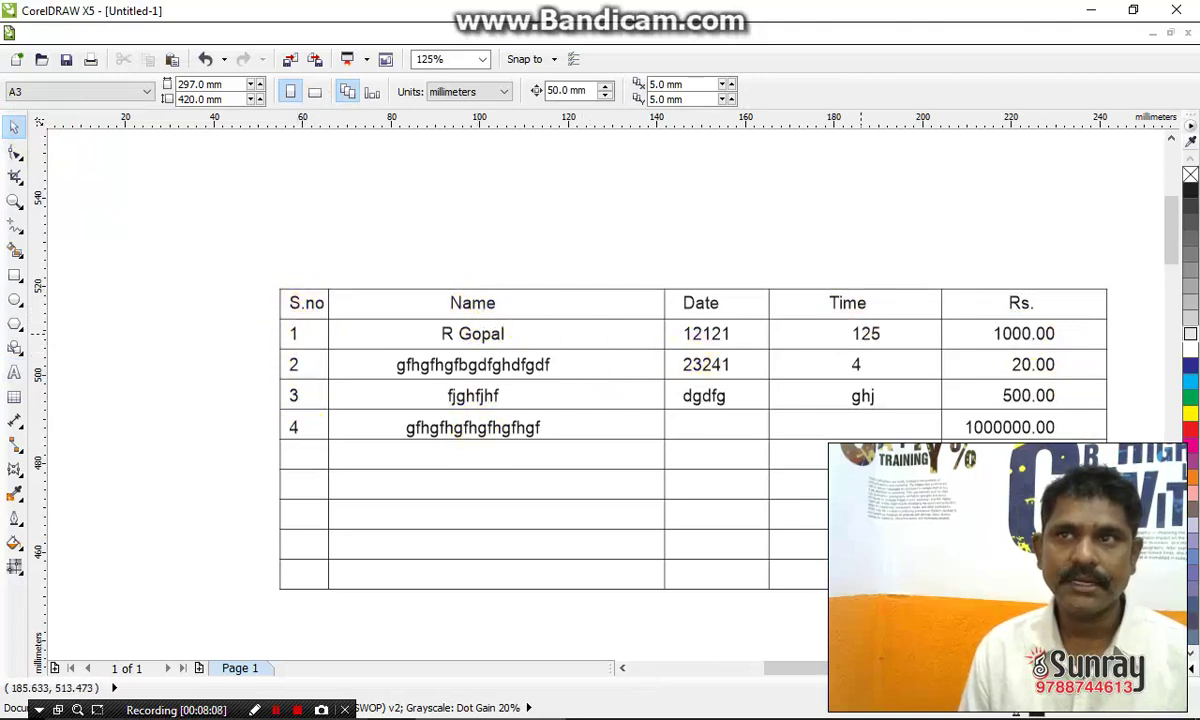
scroll(295, 418, down, 1)
Reposition the table text and its ruled grid up above the red banner
scroll(435, 335, down, 1)
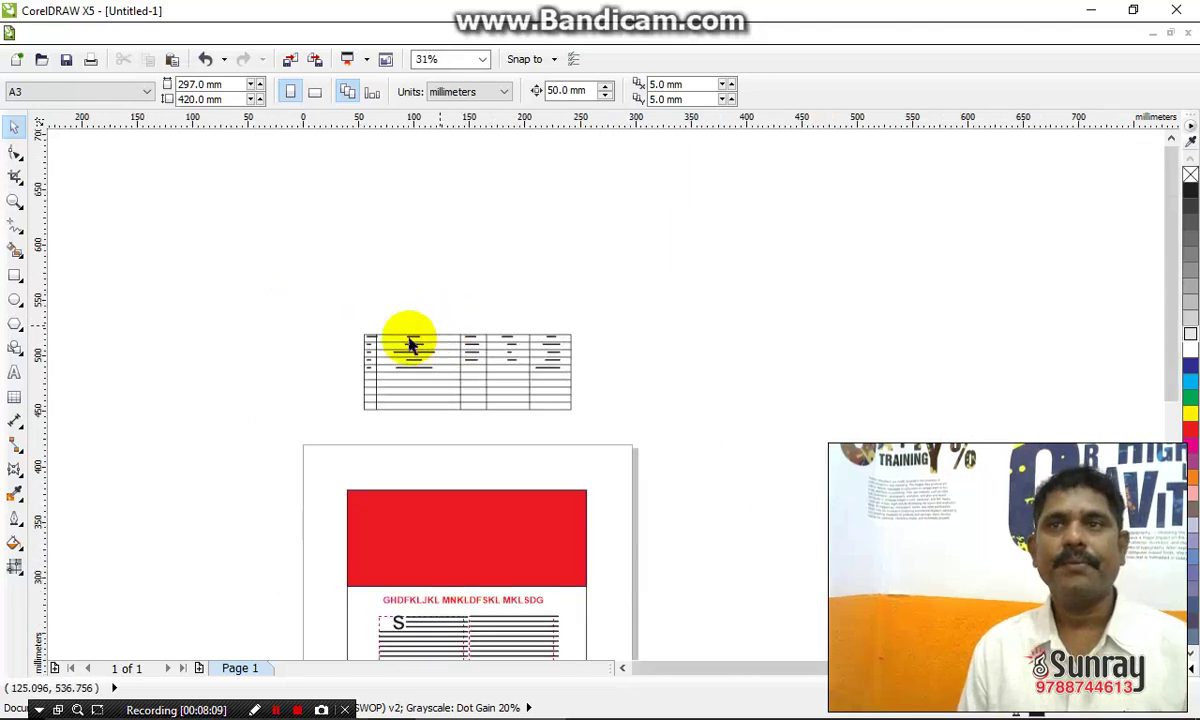
drag(312, 300, 707, 460)
key(shift+Down)
key(shift+Down)
key(shift+Down)
click(696, 530)
scroll(428, 549, up, 1)
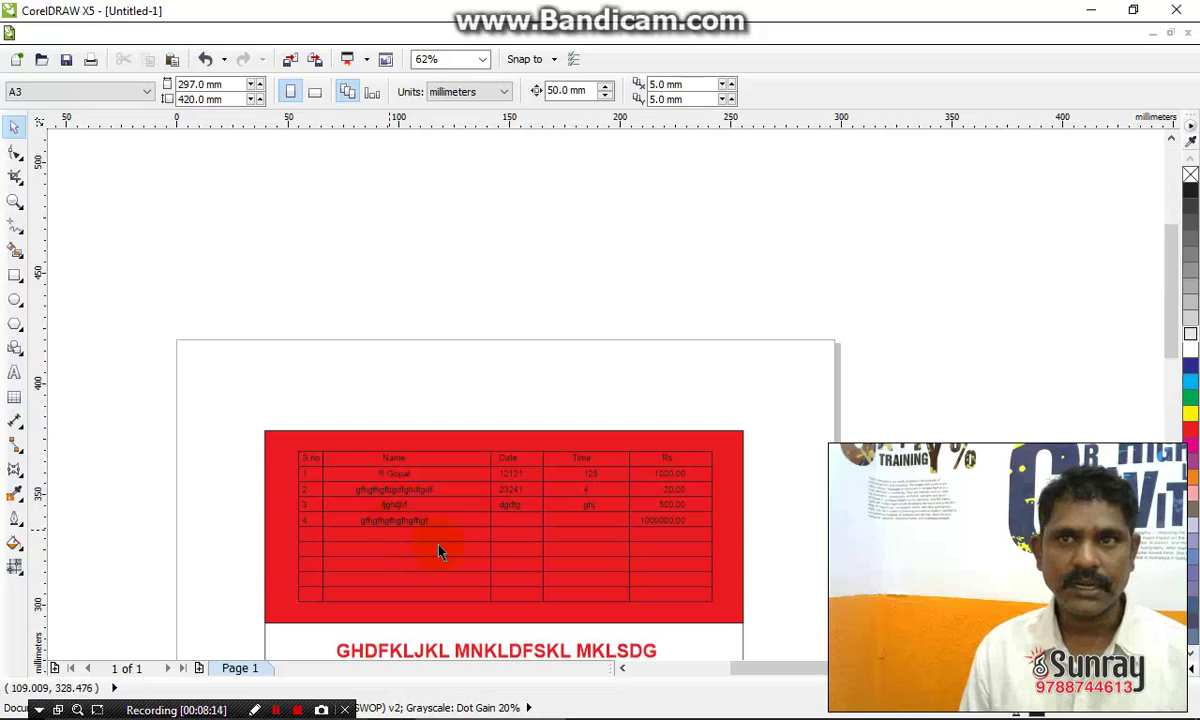
click(377, 471)
drag(377, 471, 377, 249)
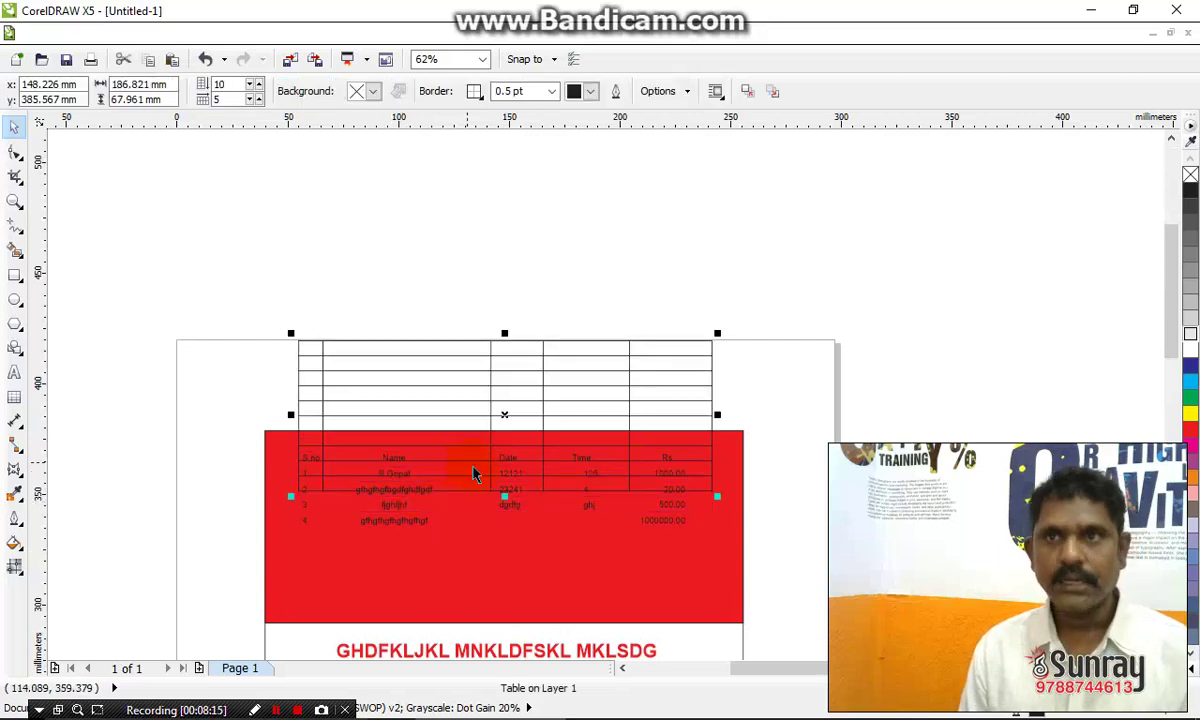
Select the table's first row and the 32-cell body block, and fill the cells yellow
click(14, 152)
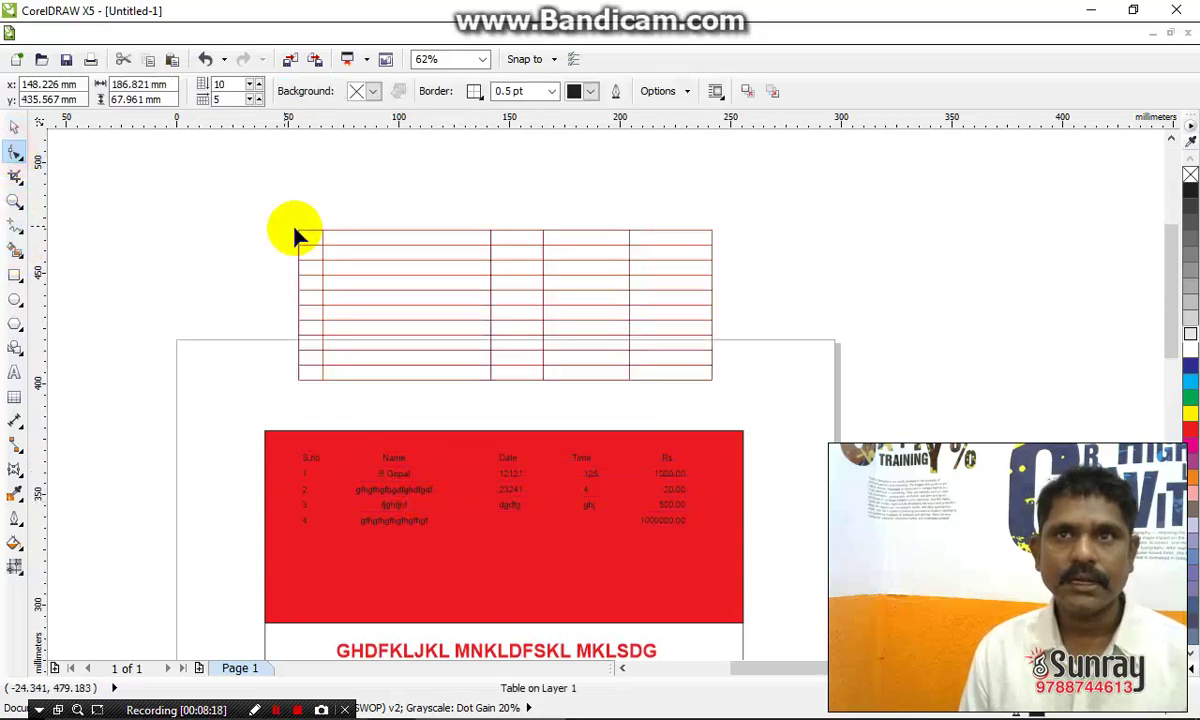
drag(306, 236, 650, 240)
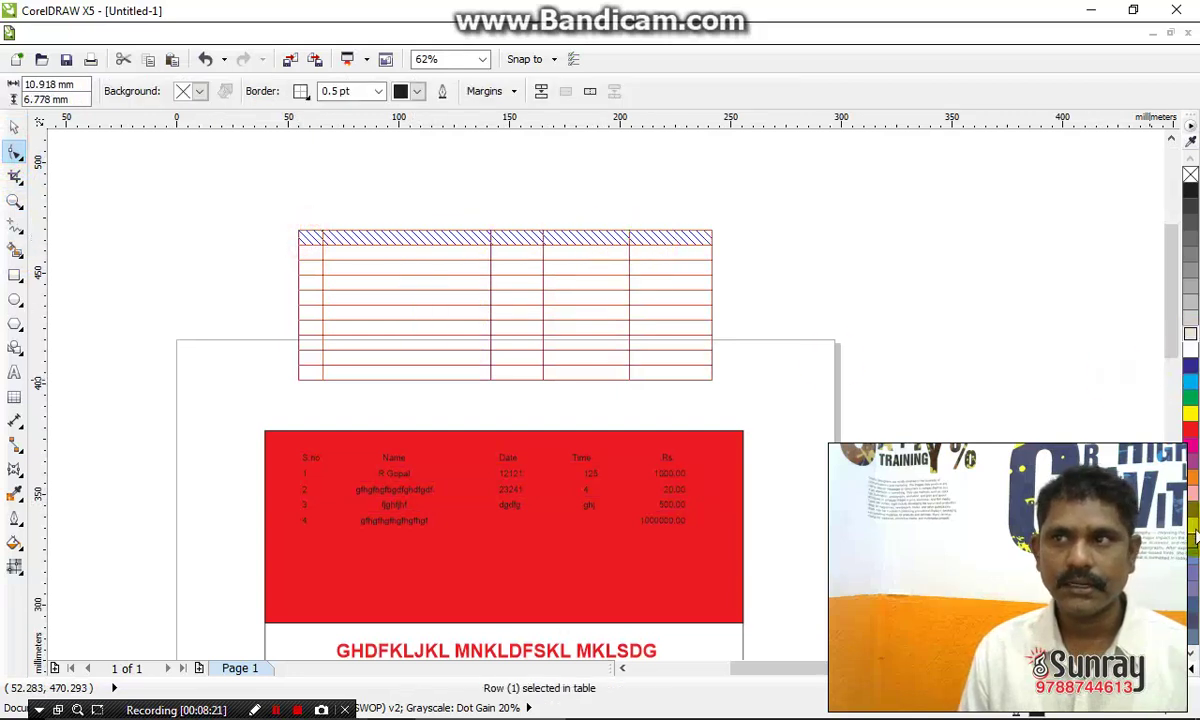
mouse_move(313, 253)
mouse_down()
mouse_move(647, 371)
mouse_move(1155, 455)
mouse_up()
click(1190, 414)
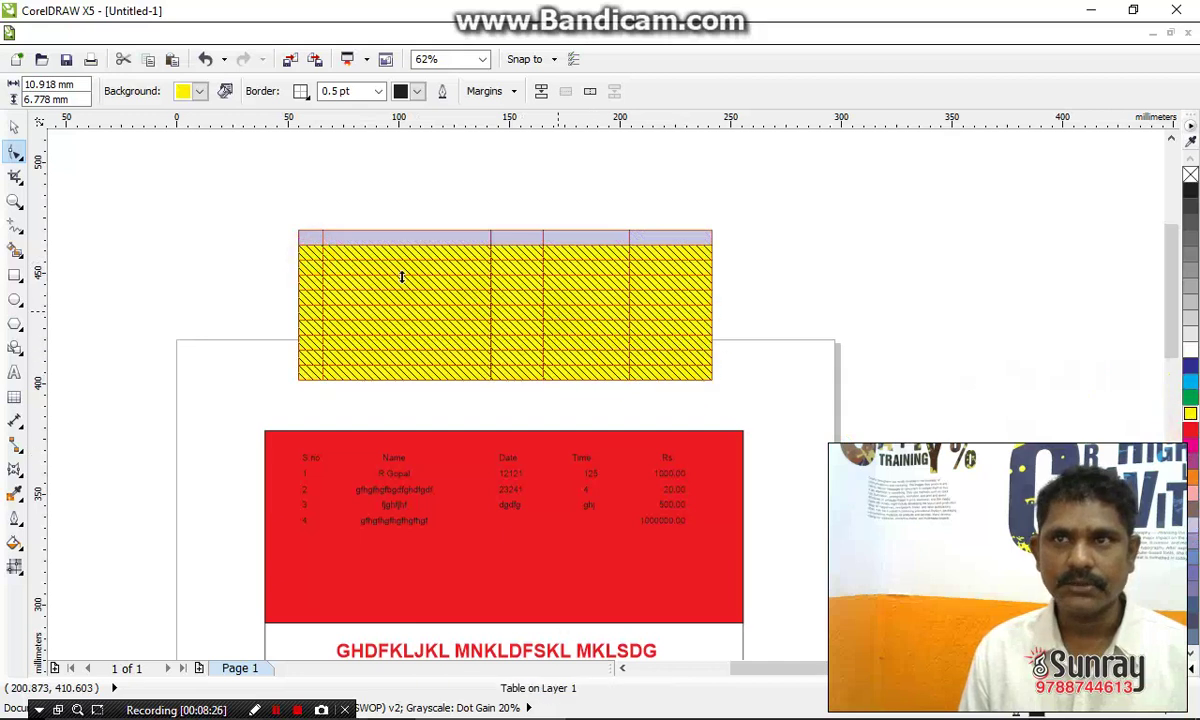
Select the whole yellow table and drag it down onto the red banner
key(space)
click(169, 201)
click(349, 271)
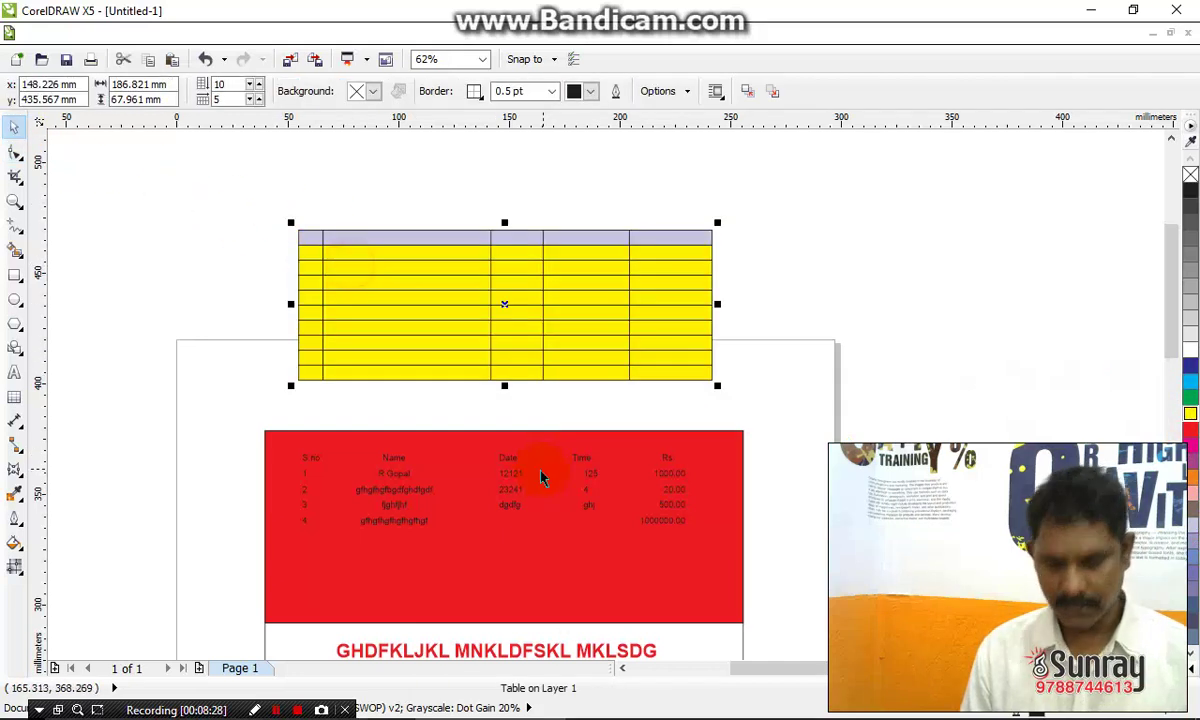
drag(538, 258, 538, 478)
click(478, 282)
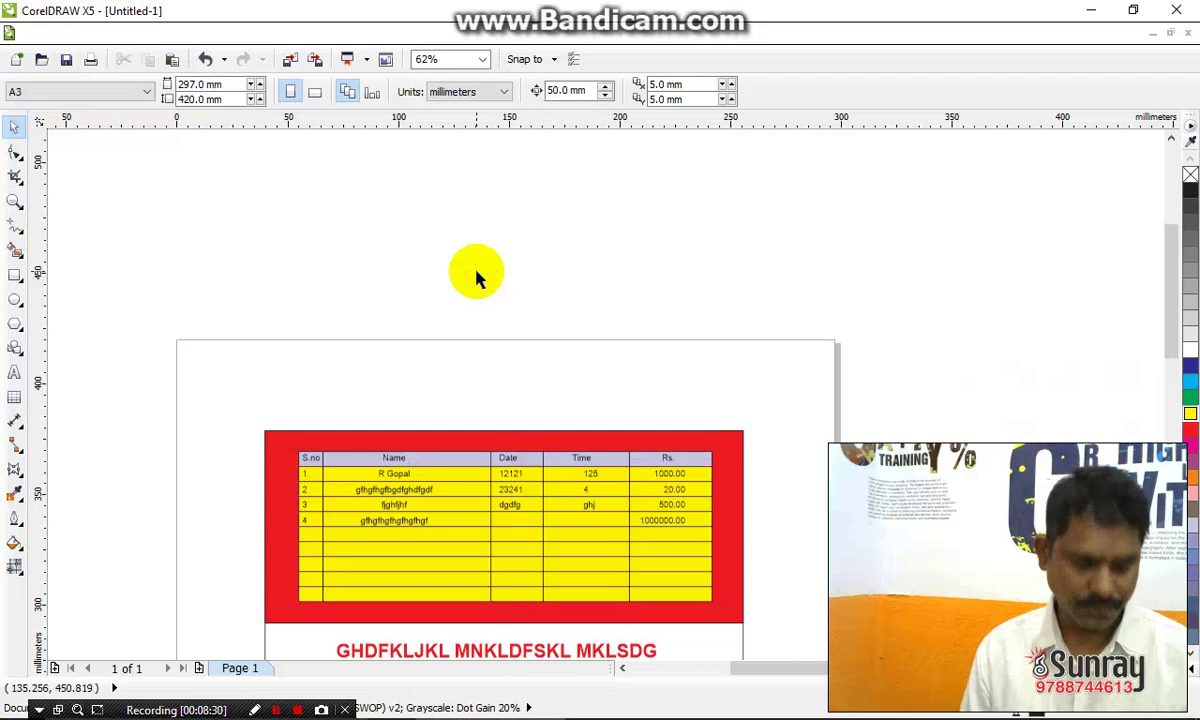
Pan and zoom out to 31% so the whole A3 page is visible
key(h)
drag(482, 430, 487, 260)
scroll(487, 260, down, 3)
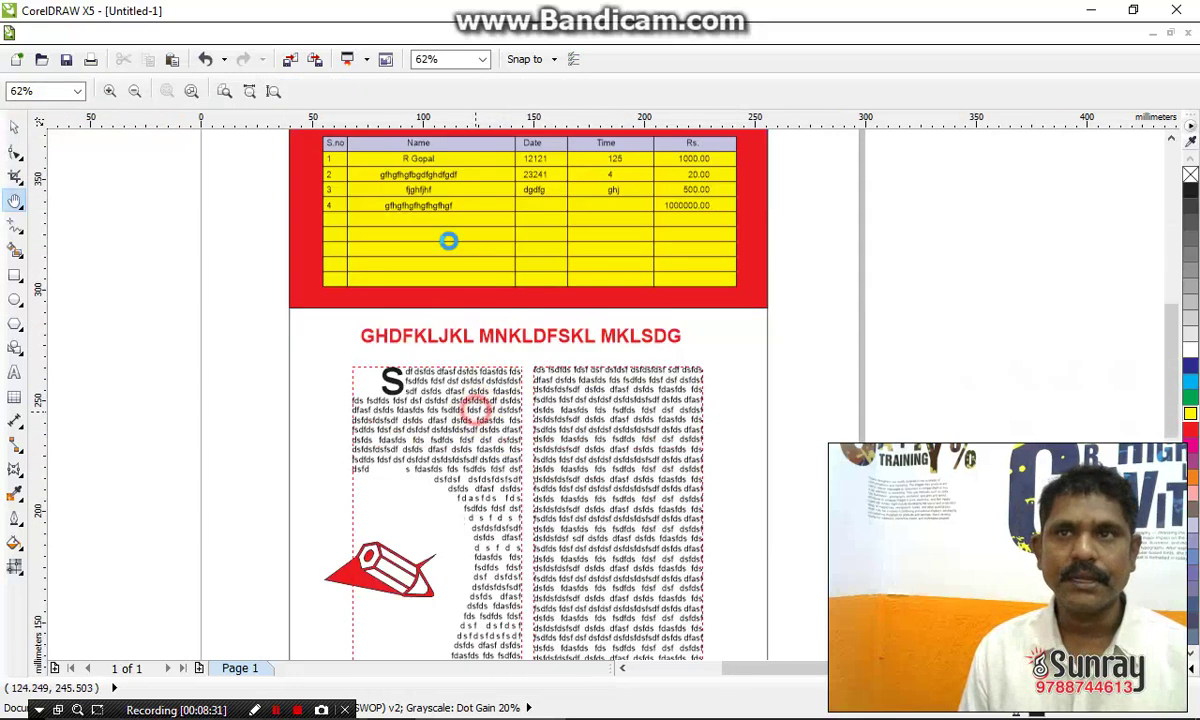
scroll(412, 461, down, 2)
right_click(412, 461)
scroll(502, 492, up, 1)
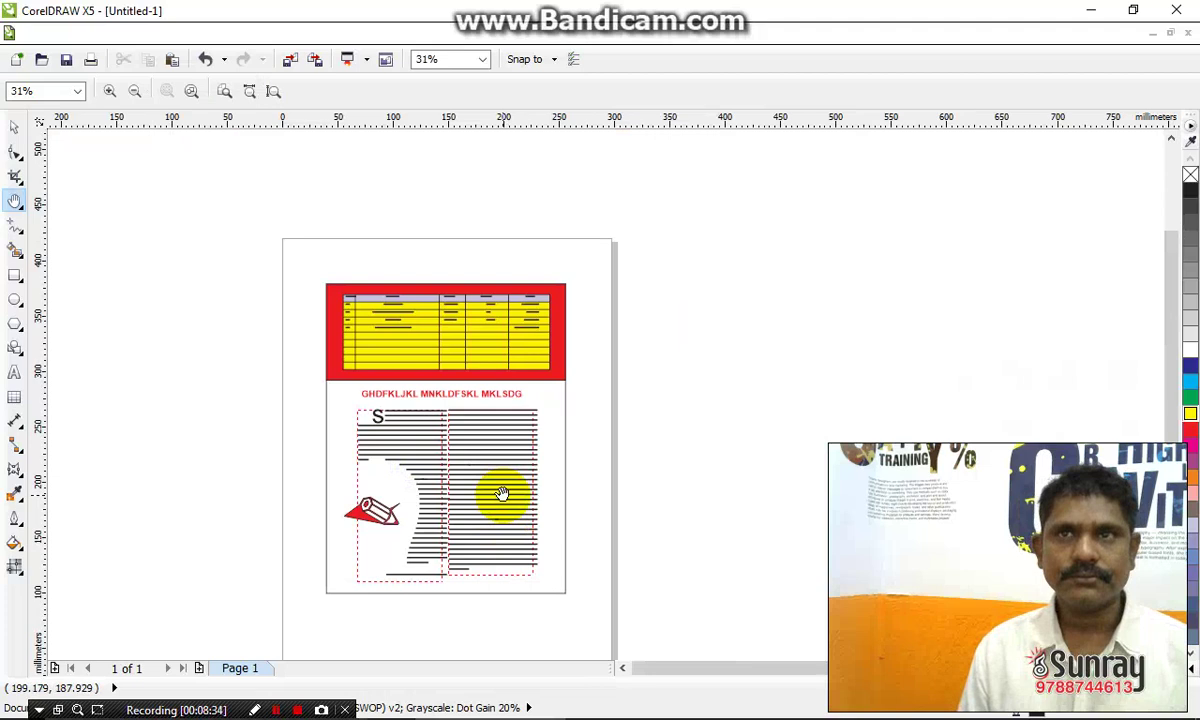
key(space)
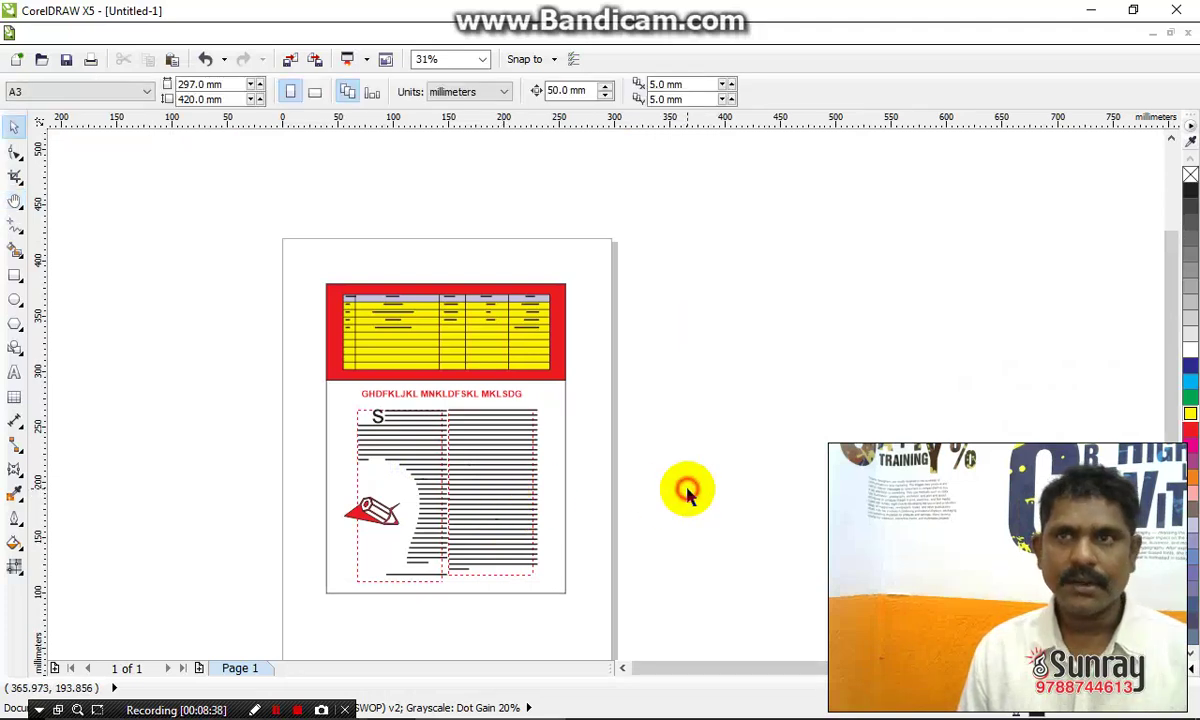
Inspect the text frame, red headline, pencil and table one by one, then marquee-select everything
click(412, 437)
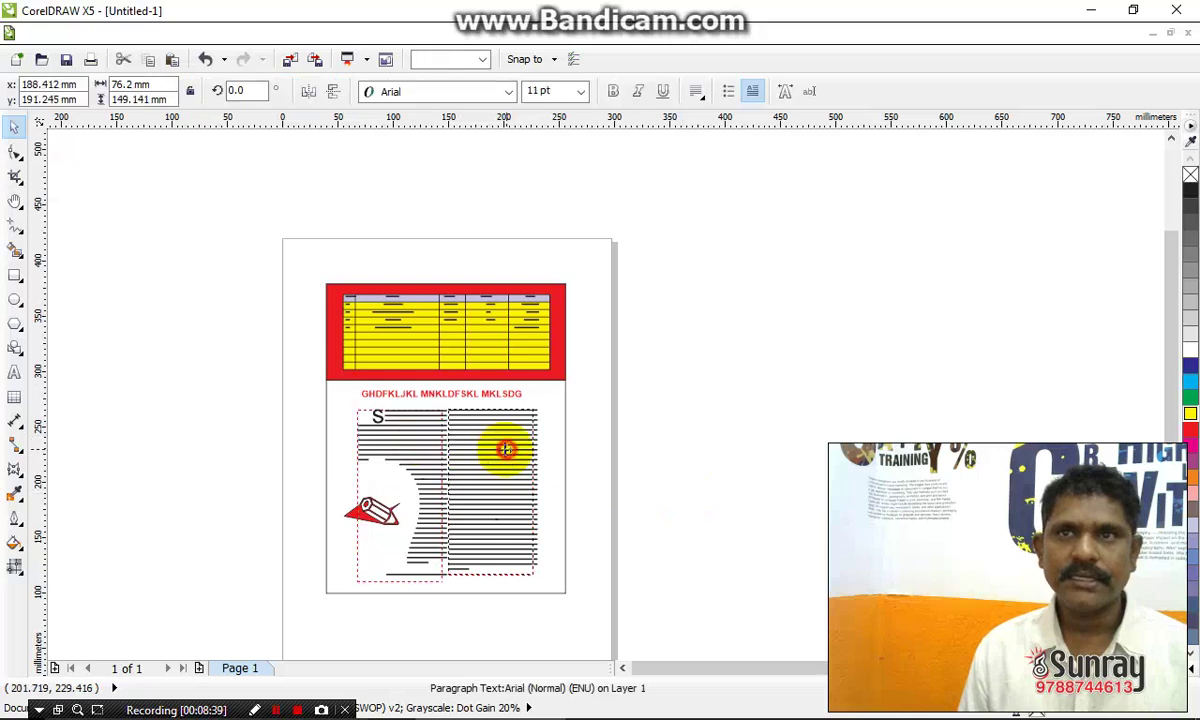
click(465, 394)
click(659, 423)
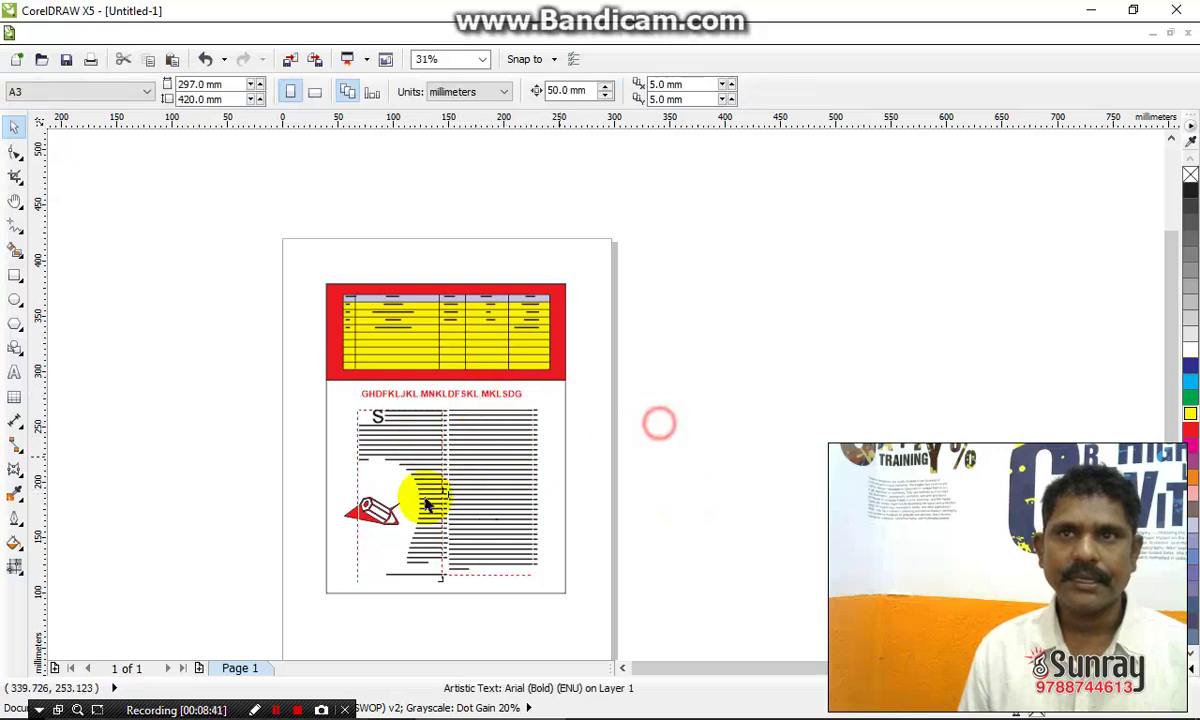
click(373, 510)
click(410, 332)
click(703, 425)
drag(302, 262, 663, 636)
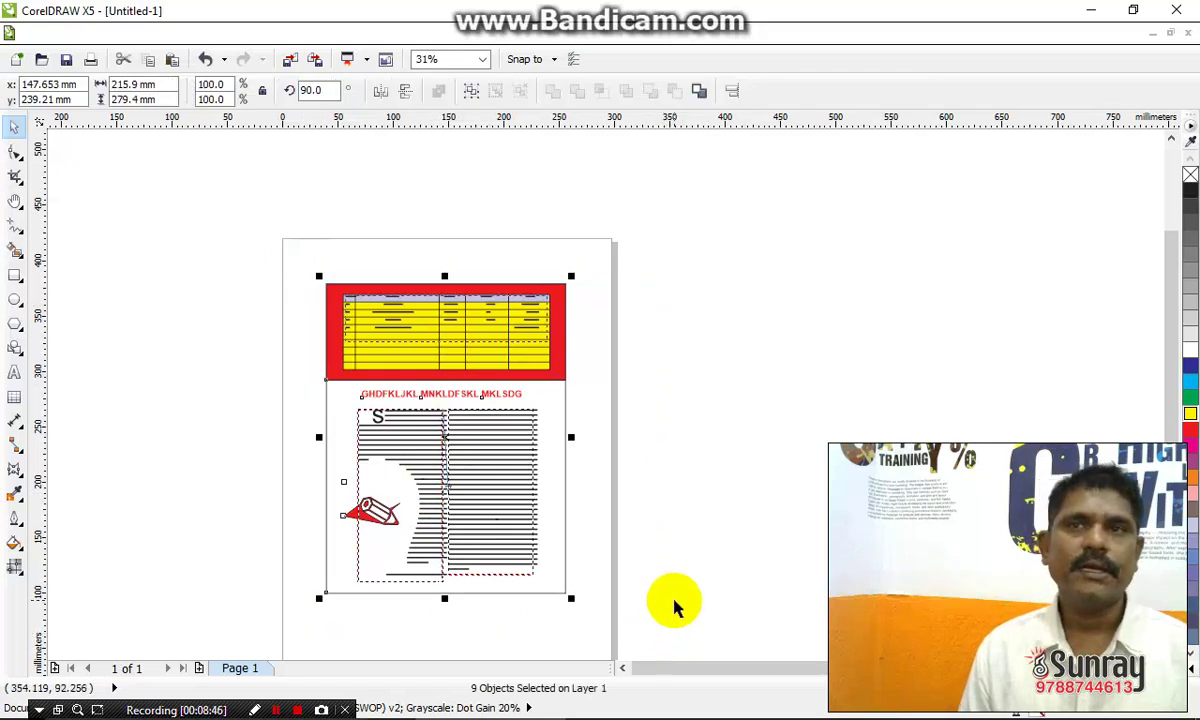
Shift-select the red headline with three other objects, then clear the selection
click(619, 510)
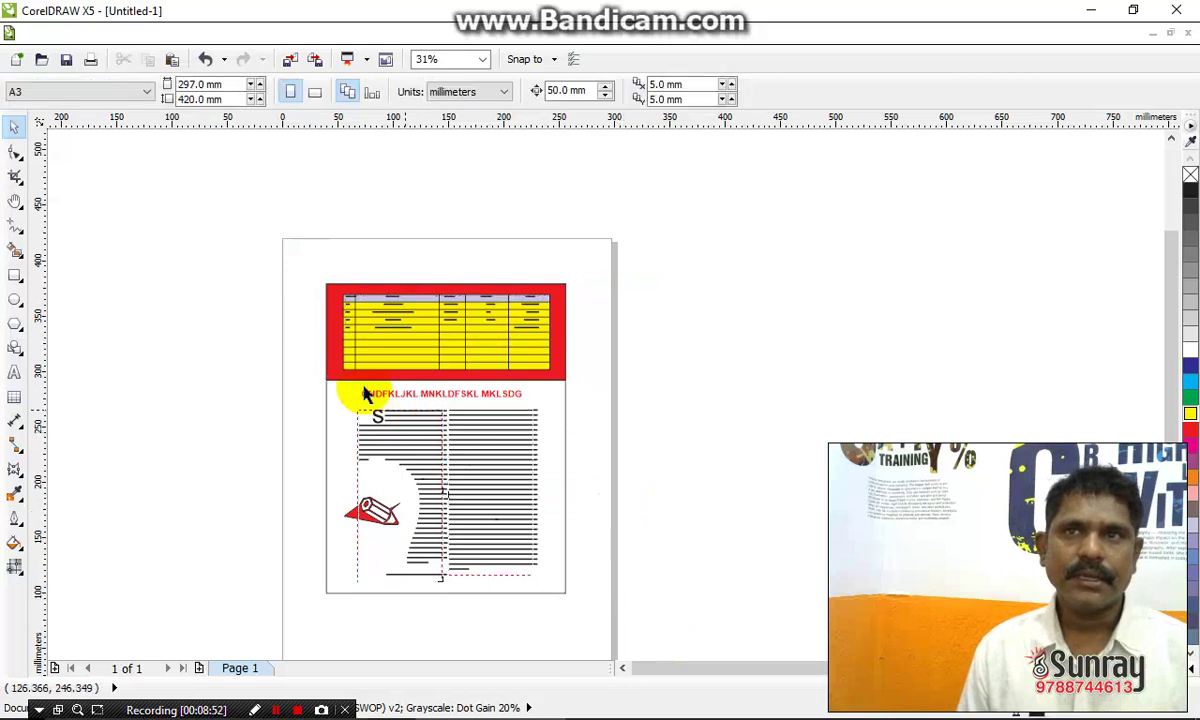
click(453, 392)
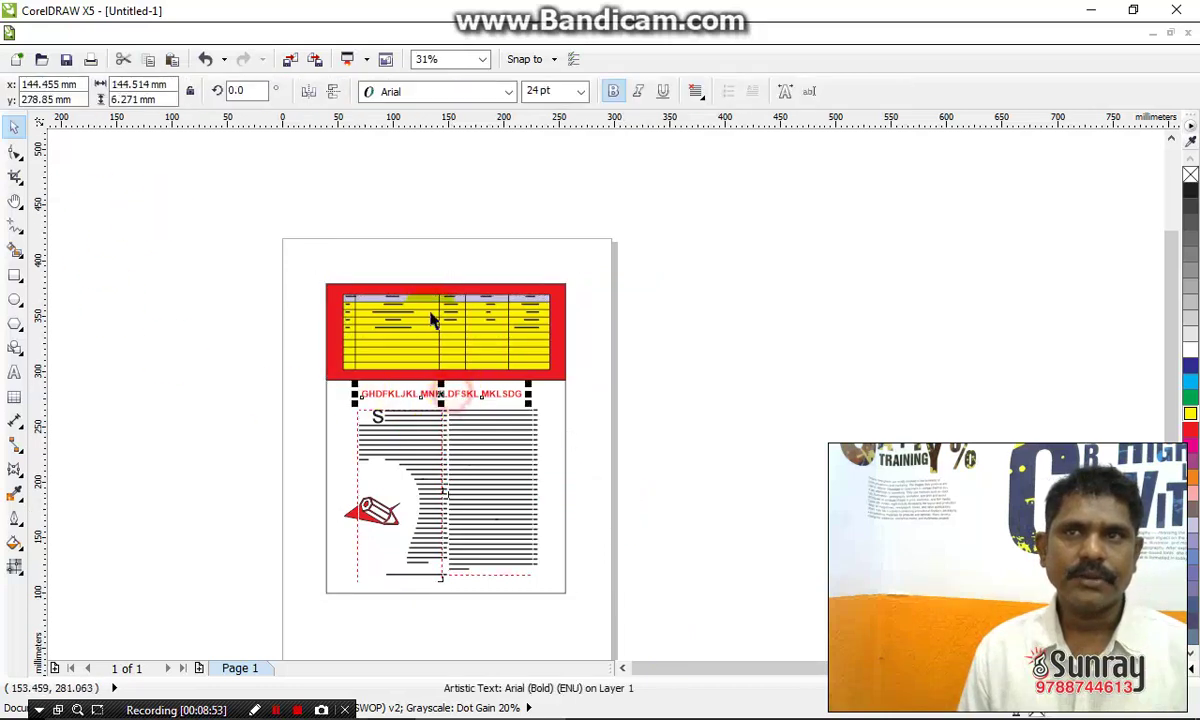
shift+click(405, 315)
shift+click(383, 496)
shift+click(480, 484)
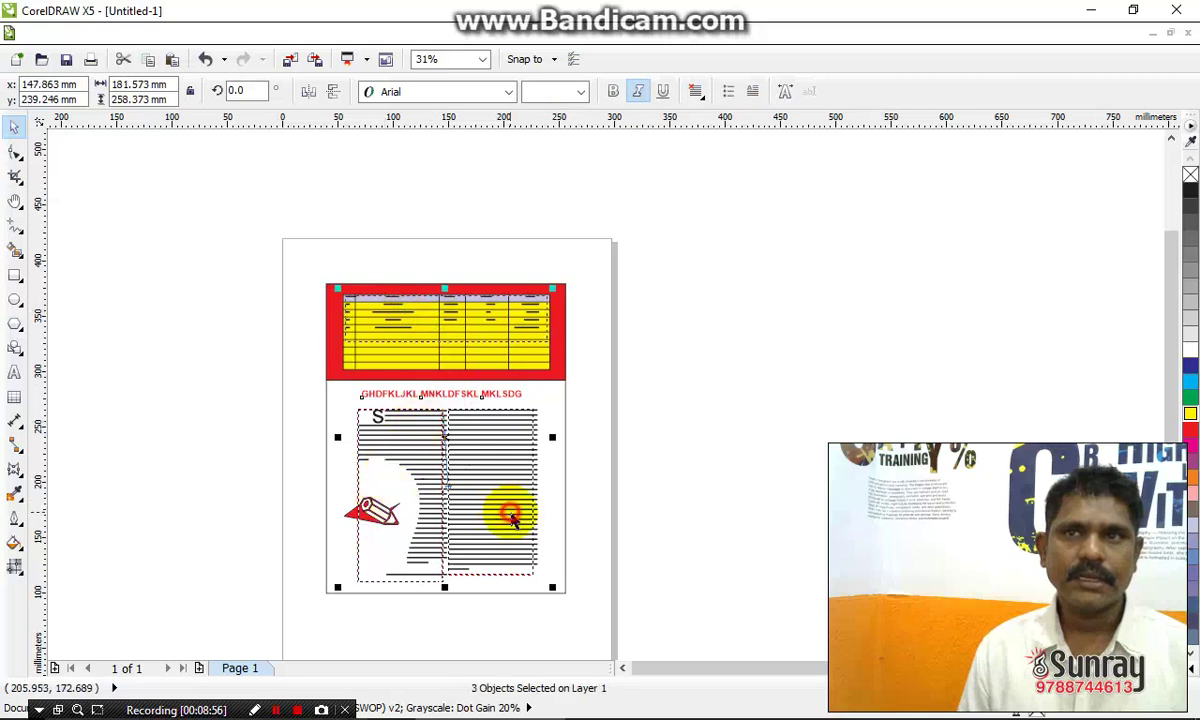
click(730, 533)
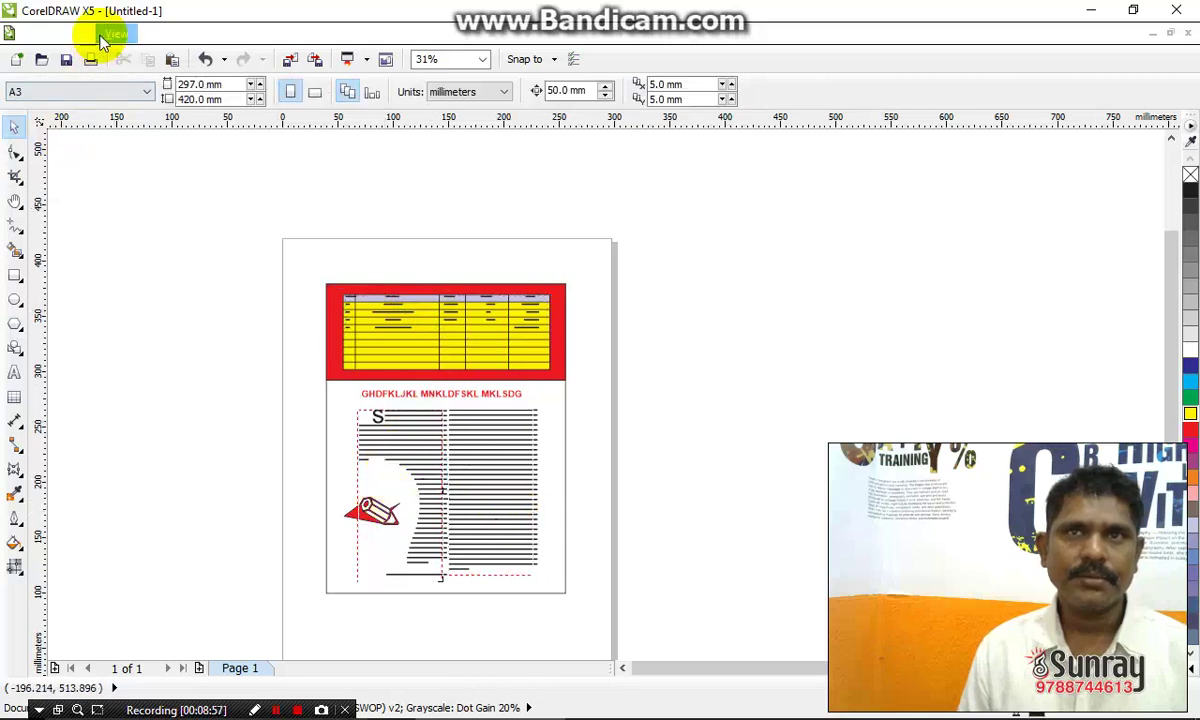
Use Edit > Select All > Text, then check the objects lying off the page
click(80, 33)
mouse_move(116, 436)
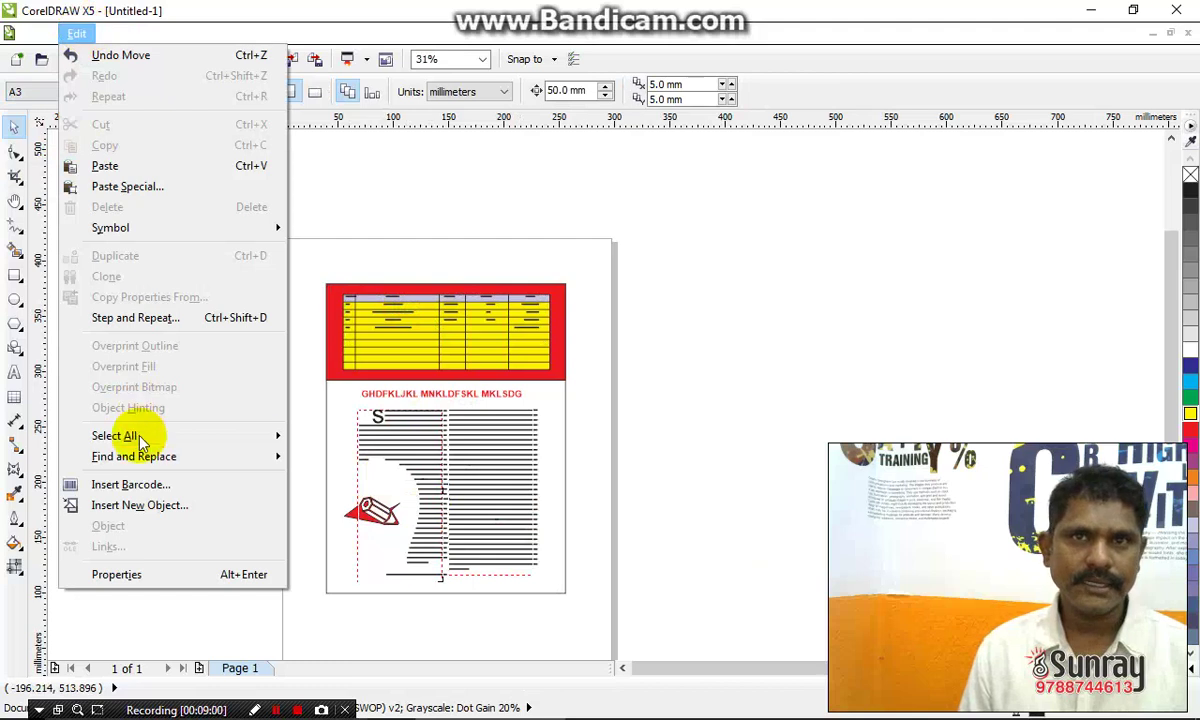
click(330, 459)
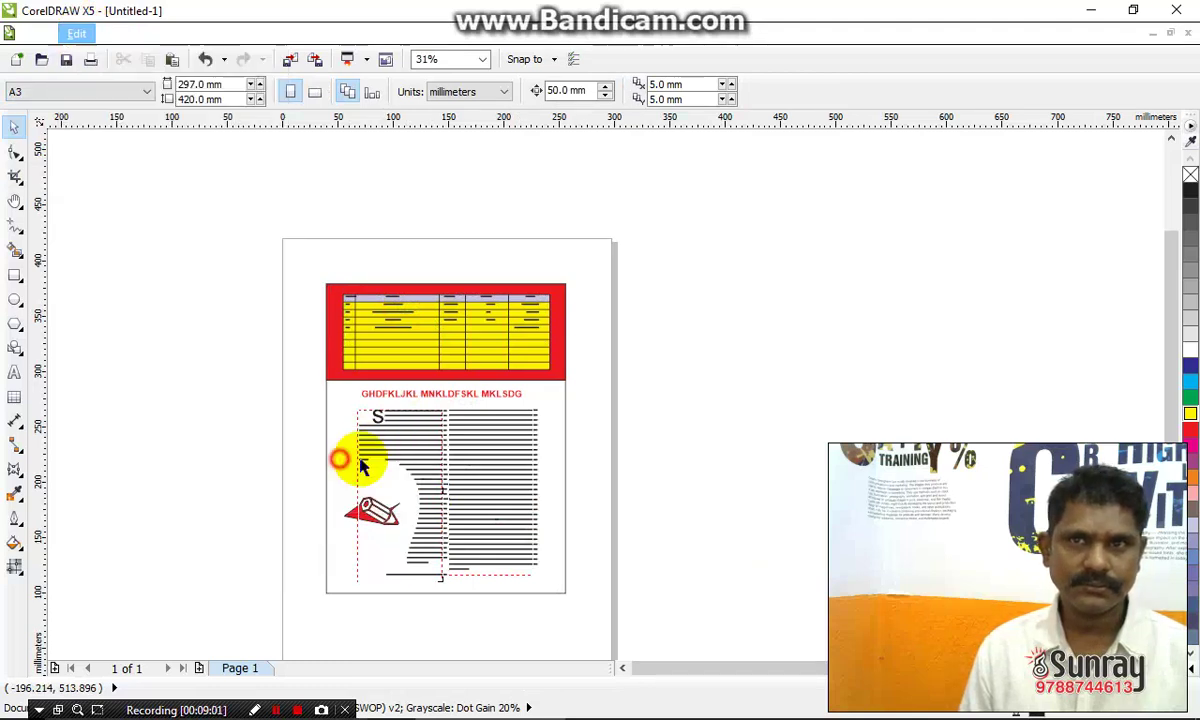
click(805, 452)
drag(640, 208, 845, 305)
click(335, 442)
Reselect all text, drag it off the page, and undo the move with Ctrl+Z
click(85, 35)
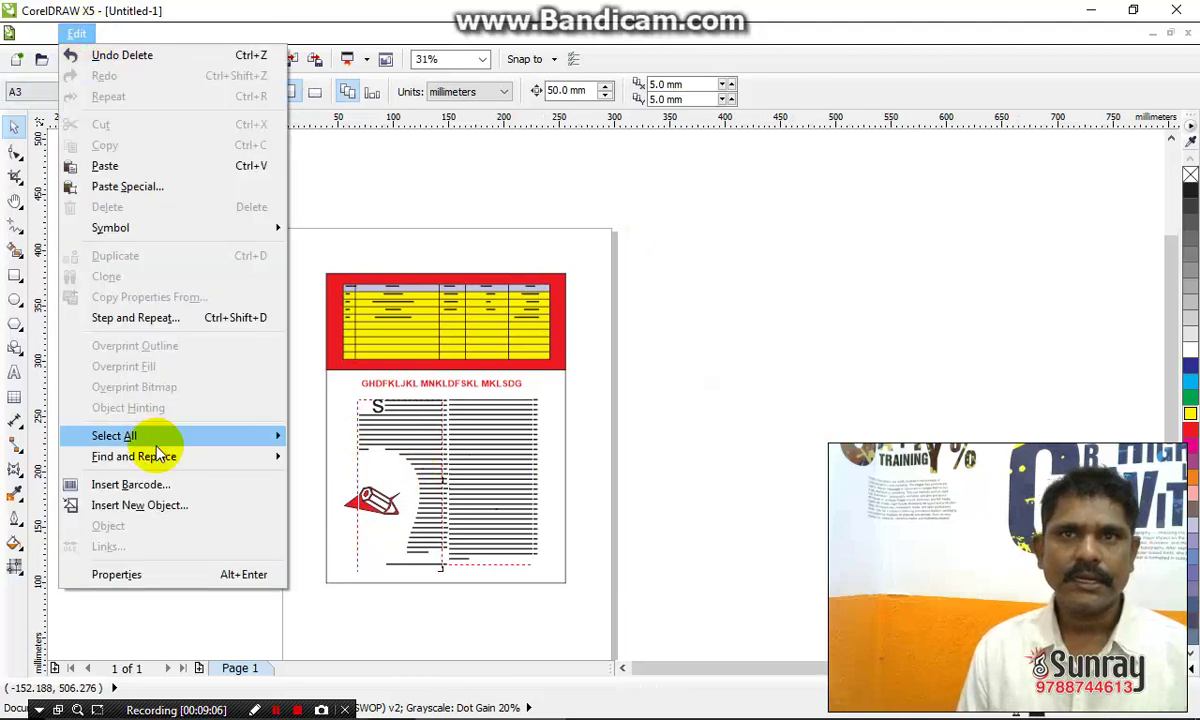
click(305, 458)
drag(562, 471, 820, 481)
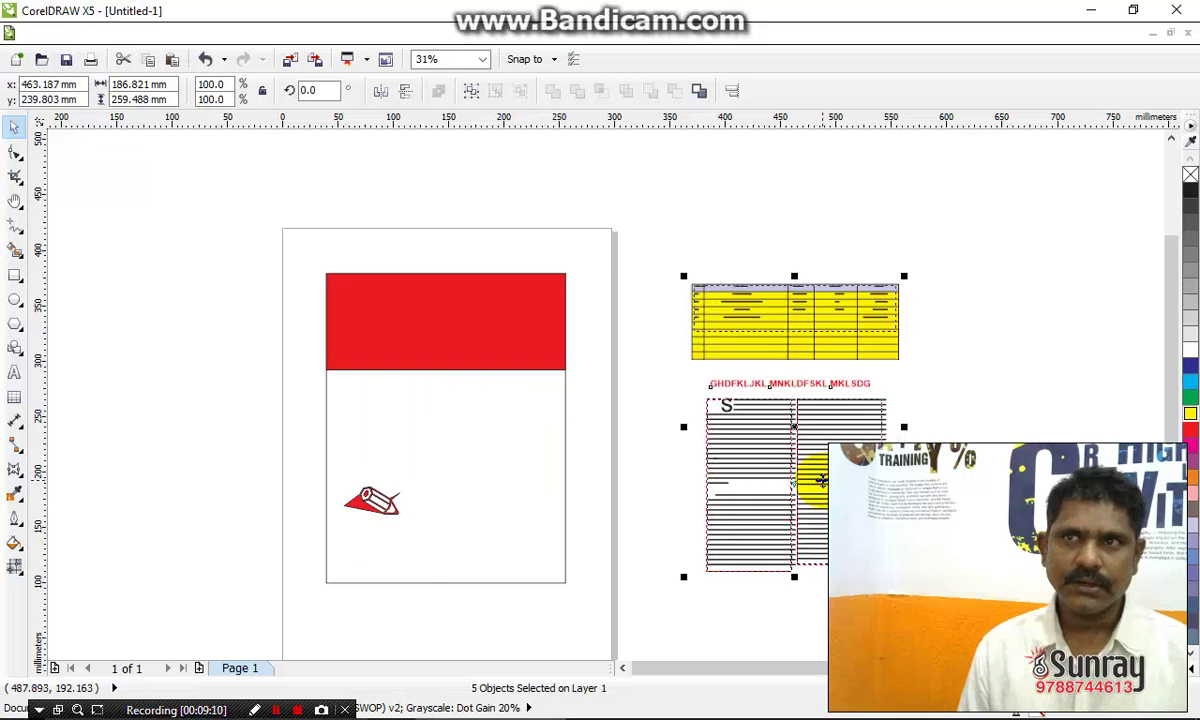
key(ctrl+z)
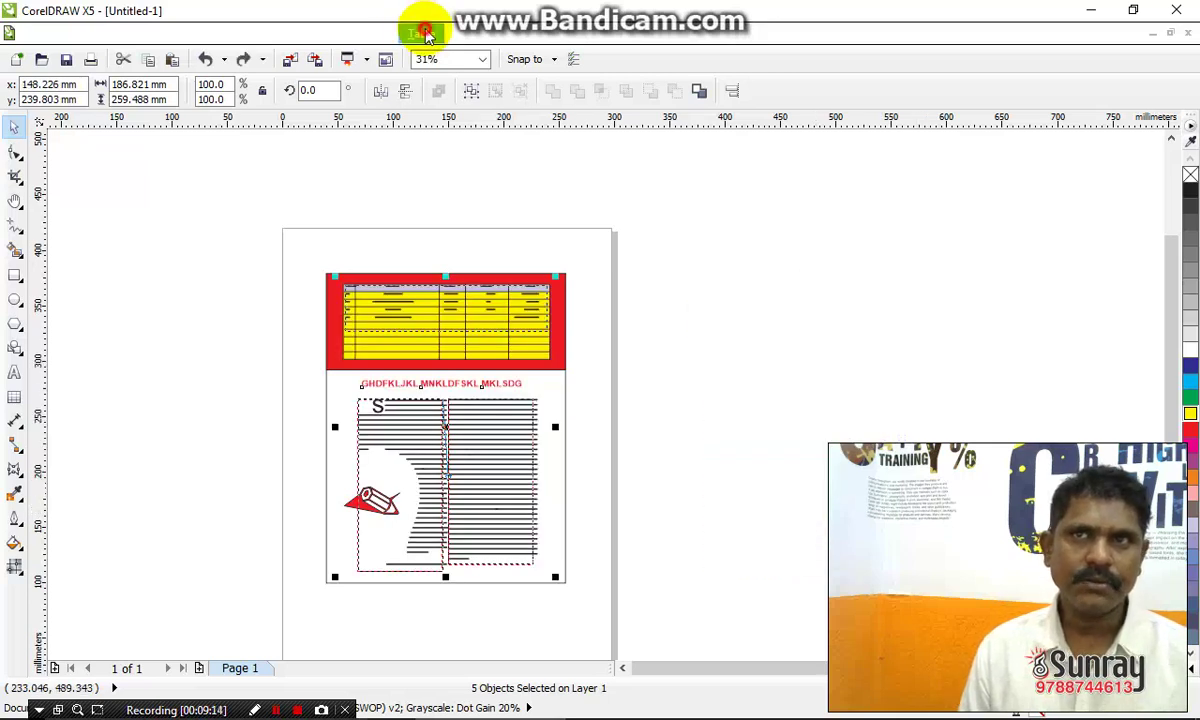
click(425, 33)
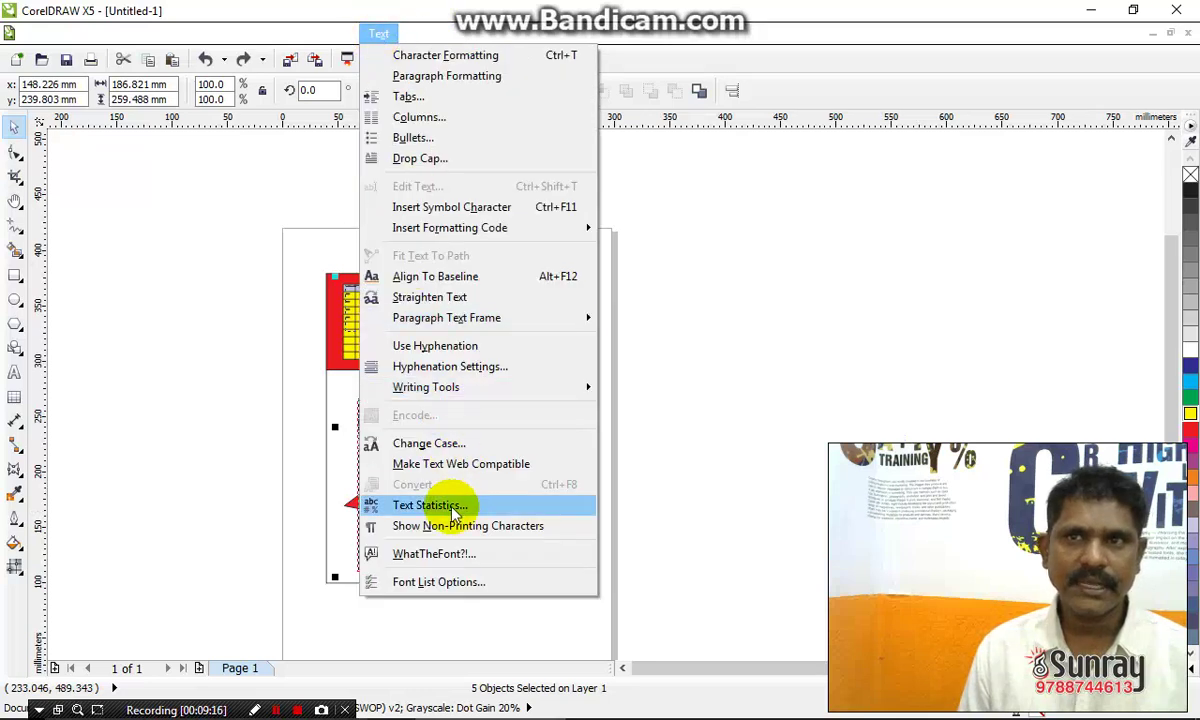
Review the Text Statistics: 474 words and 3,115 characters in Arial and Malgun Gothic
click(455, 507)
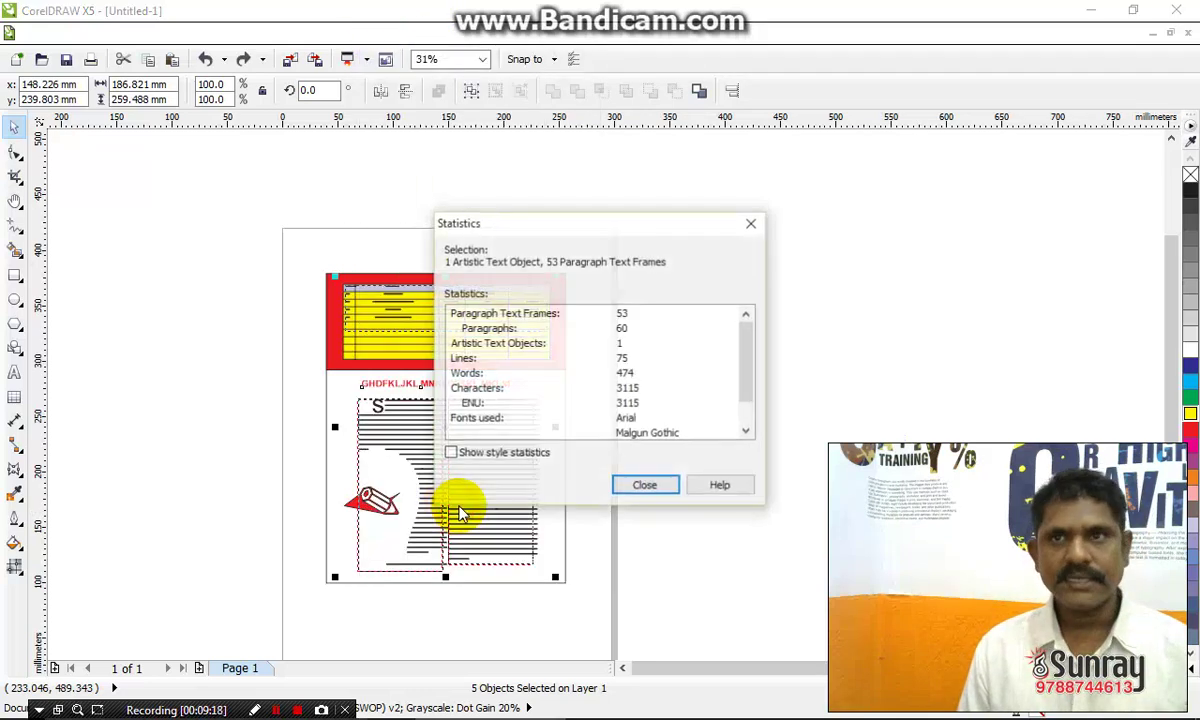
click(622, 330)
mouse_move(622, 333)
mouse_down()
mouse_move(478, 385)
mouse_move(468, 403)
mouse_up()
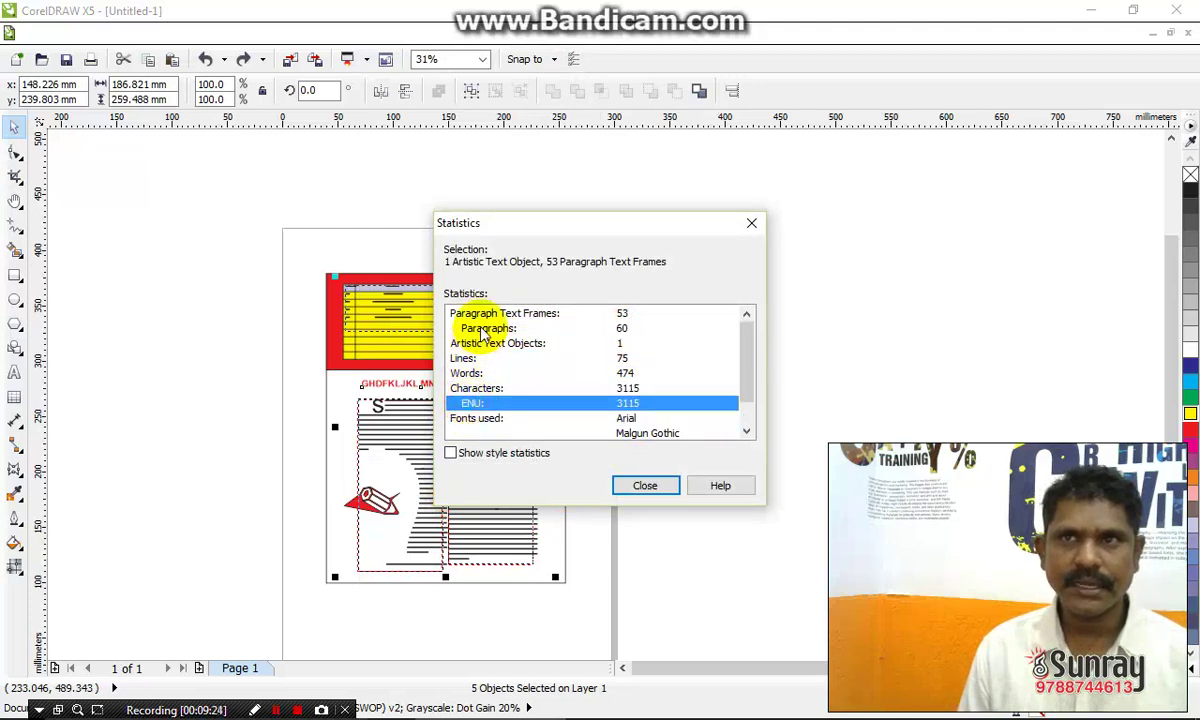
drag(468, 403, 520, 343)
click(747, 378)
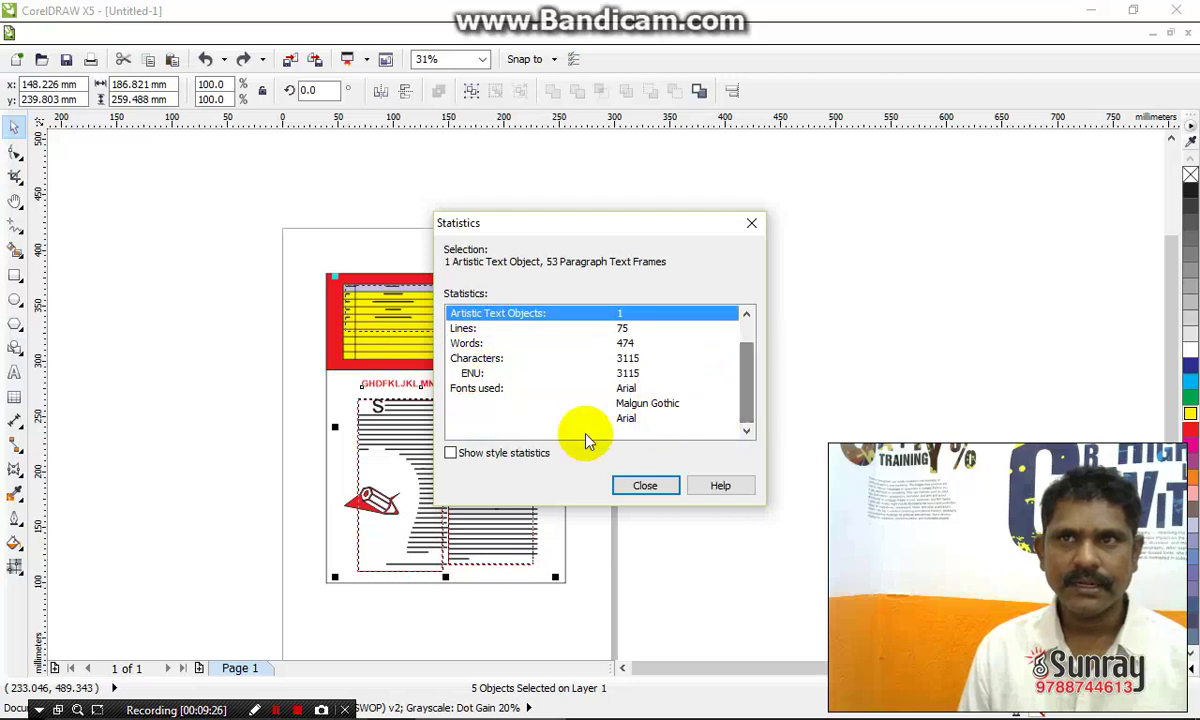
click(645, 485)
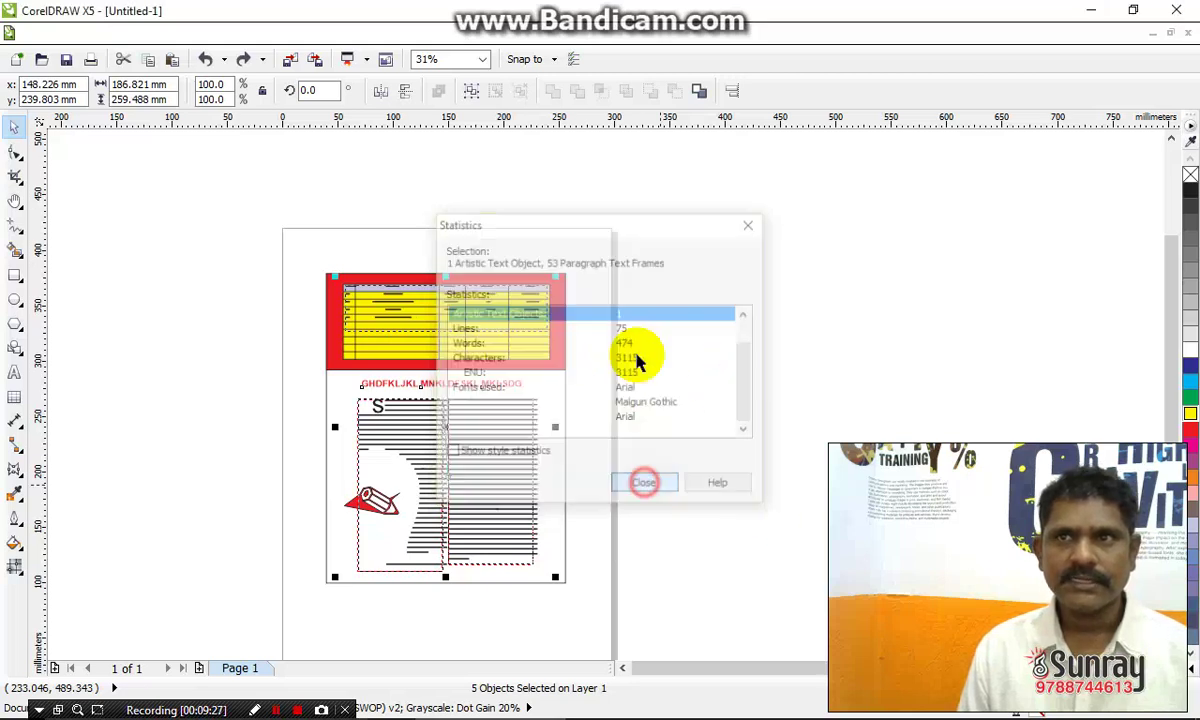
Convert all the selected text to curves with Arrange > Convert To Curves
click(380, 33)
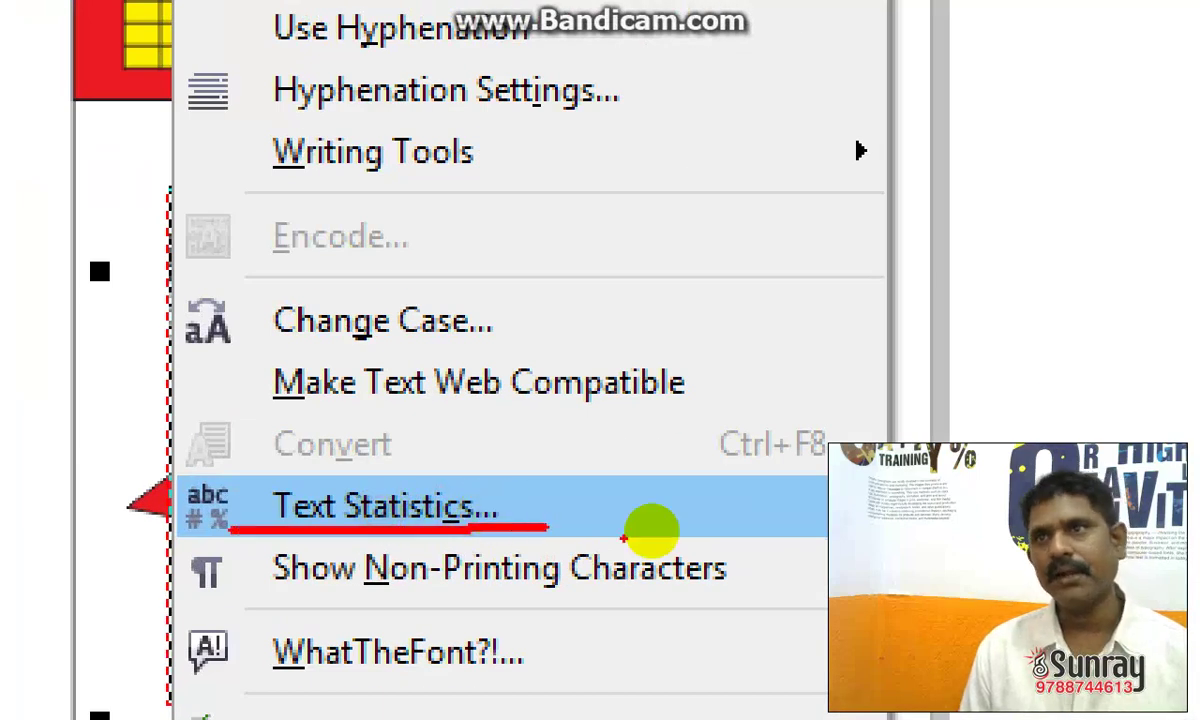
key(Escape)
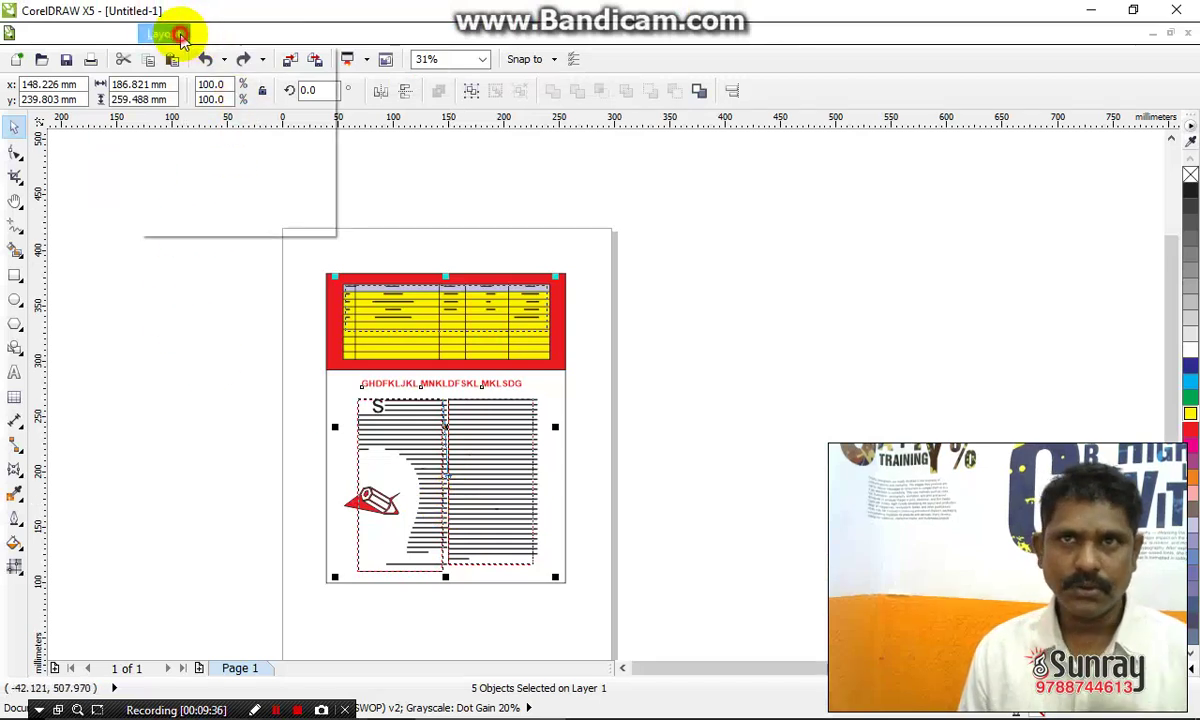
click(208, 33)
click(247, 369)
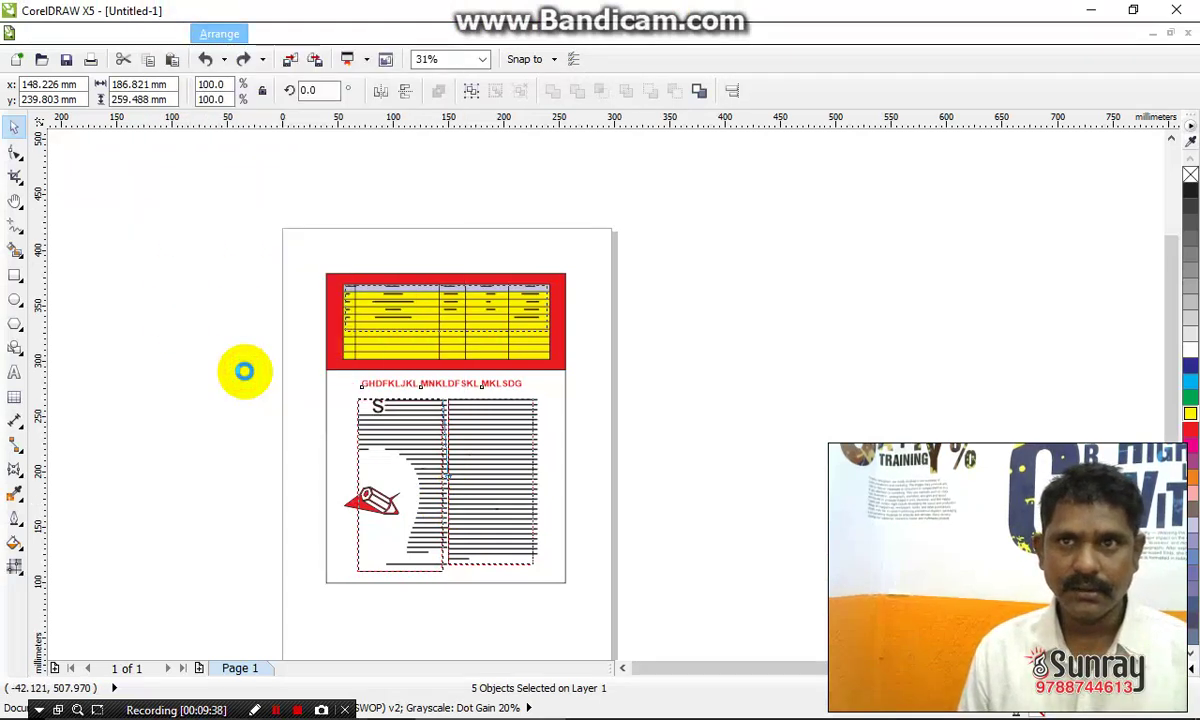
Confirm Text Statistics for the whole document reports 0 lines, words and characters
click(605, 320)
click(385, 35)
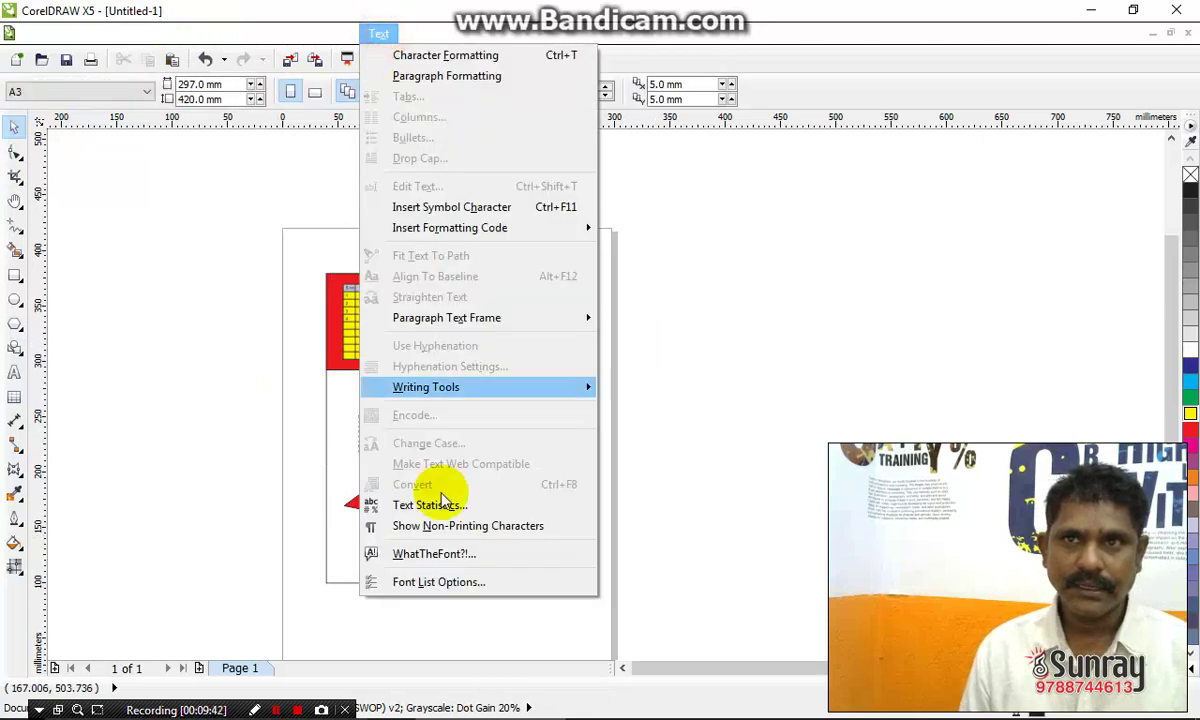
click(432, 505)
click(632, 343)
click(635, 313)
click(634, 343)
click(634, 313)
click(634, 328)
click(634, 343)
Close the statistics, zoom out, and marquee-select all the page objects
click(645, 486)
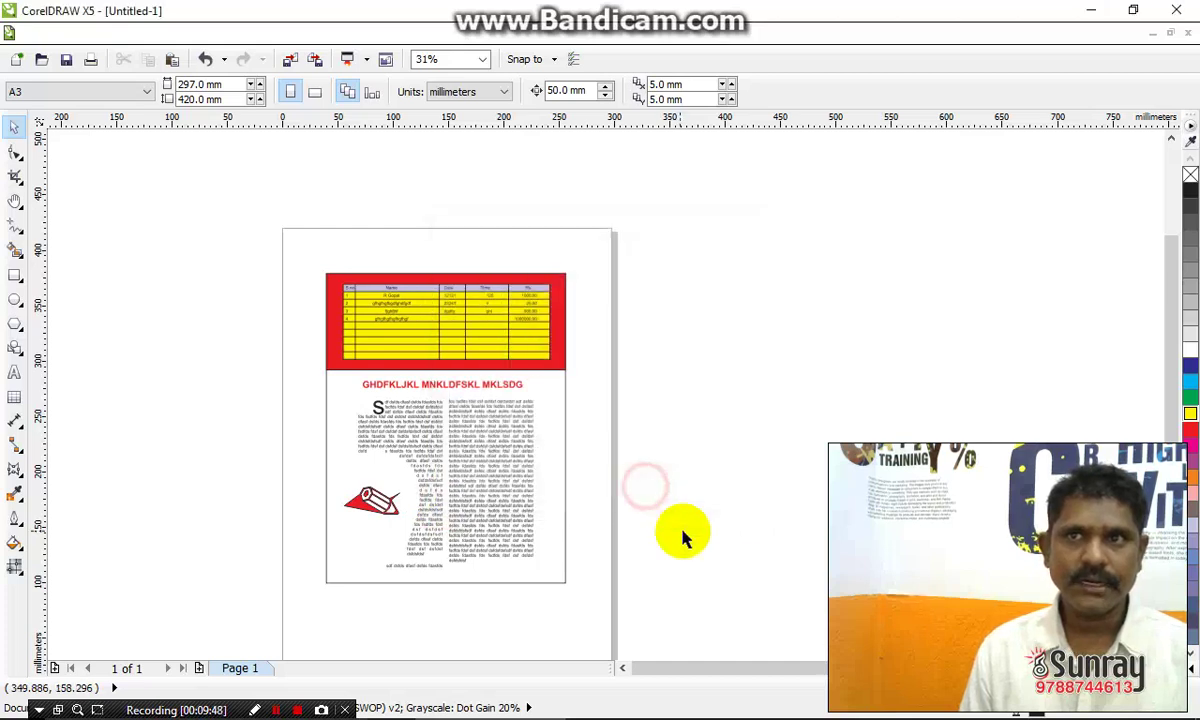
scroll(681, 352, down, 3)
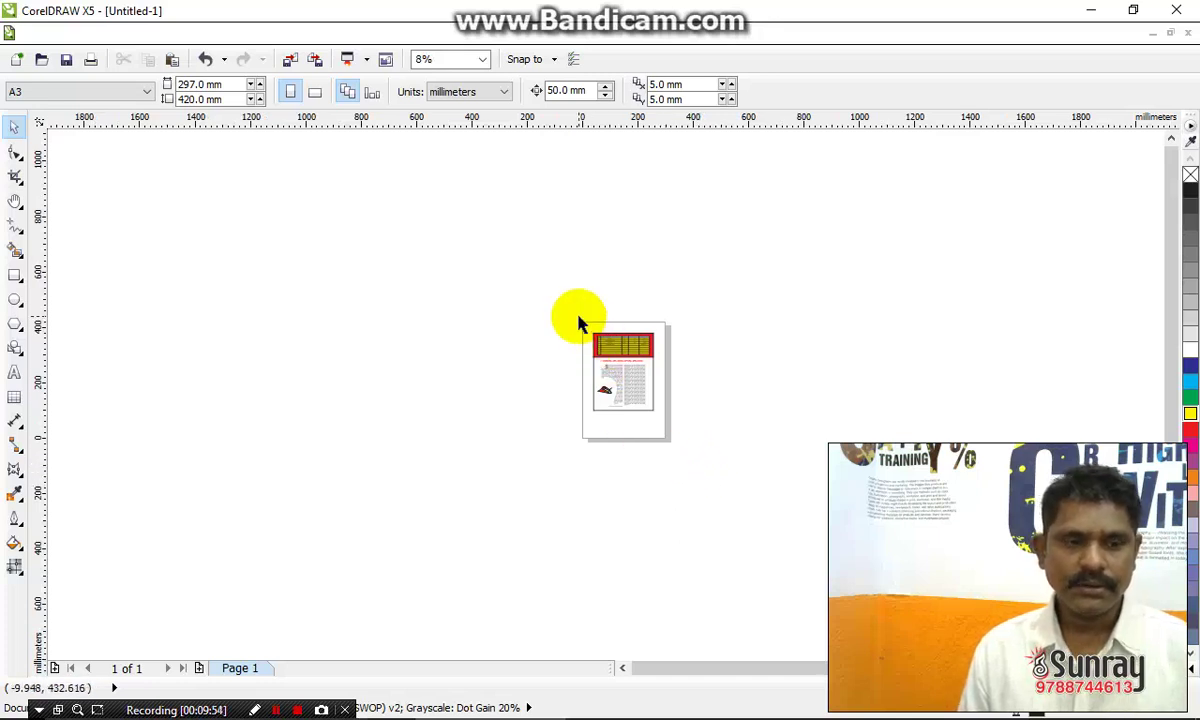
drag(578, 322, 668, 440)
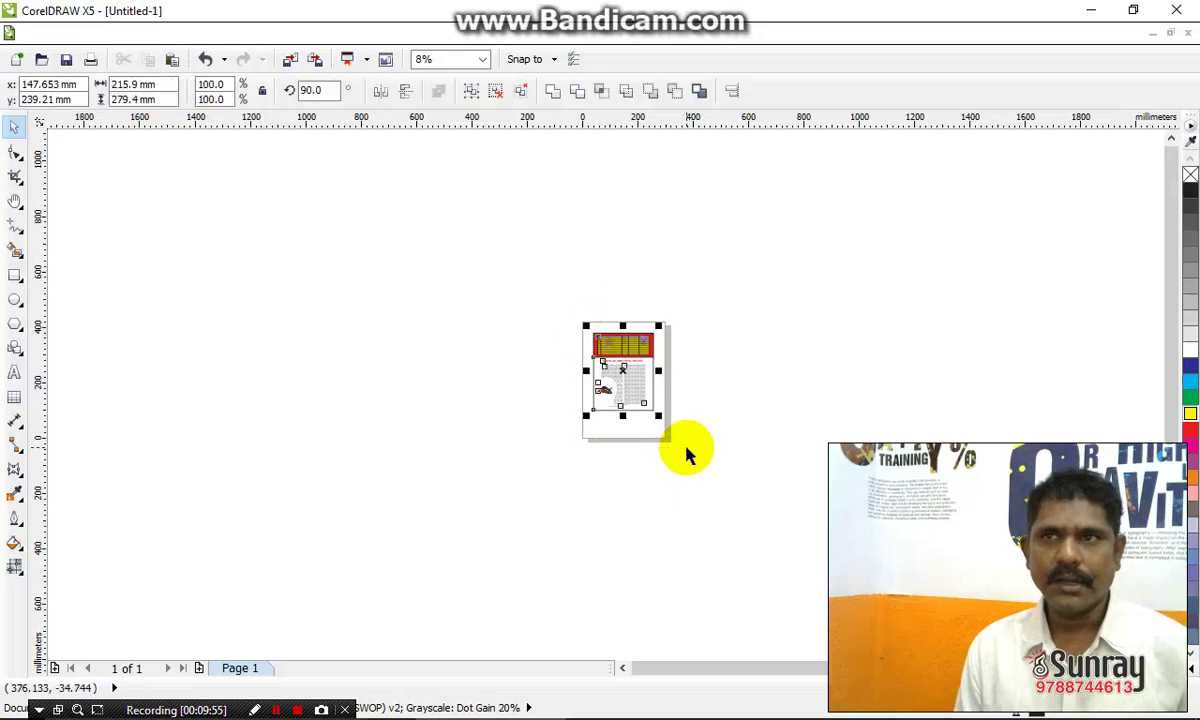